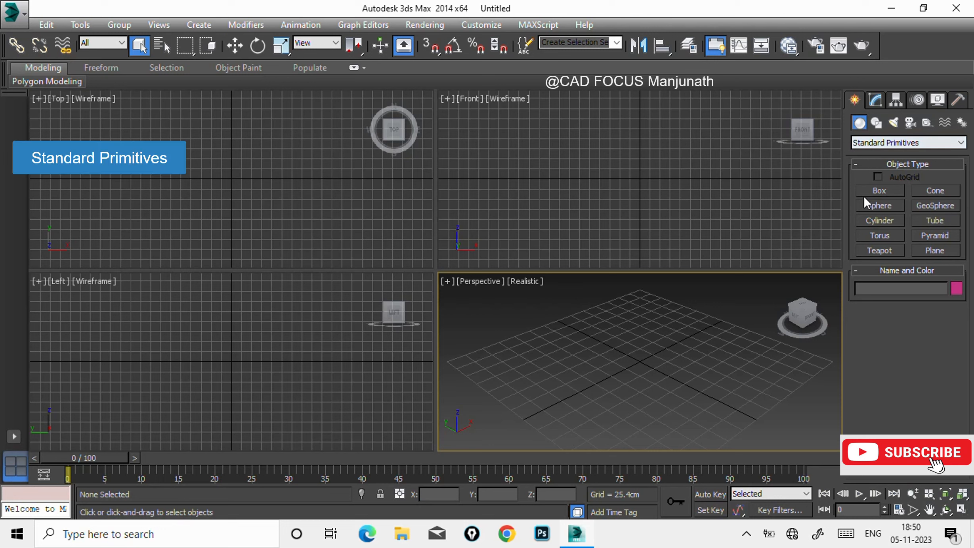
left_click(878, 144)
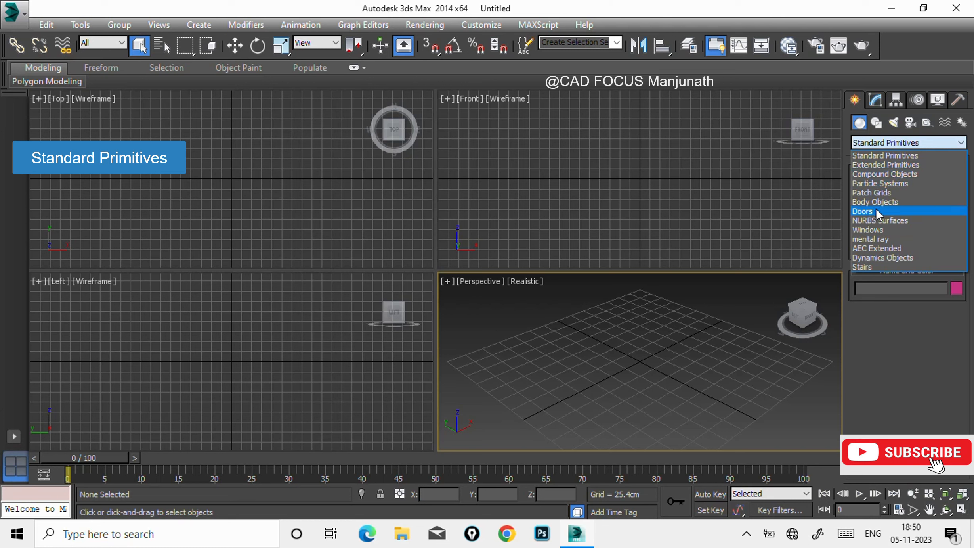
left_click(890, 155)
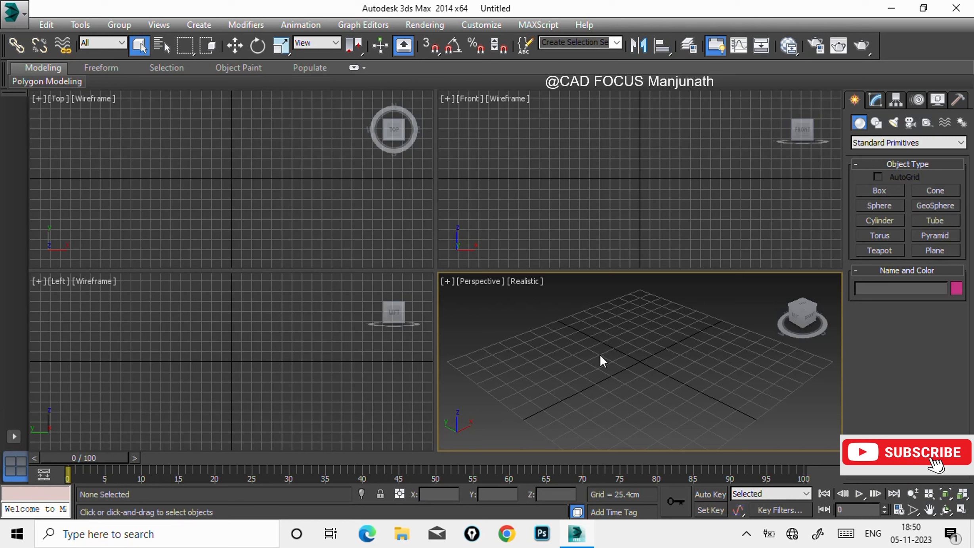
left_click(910, 143)
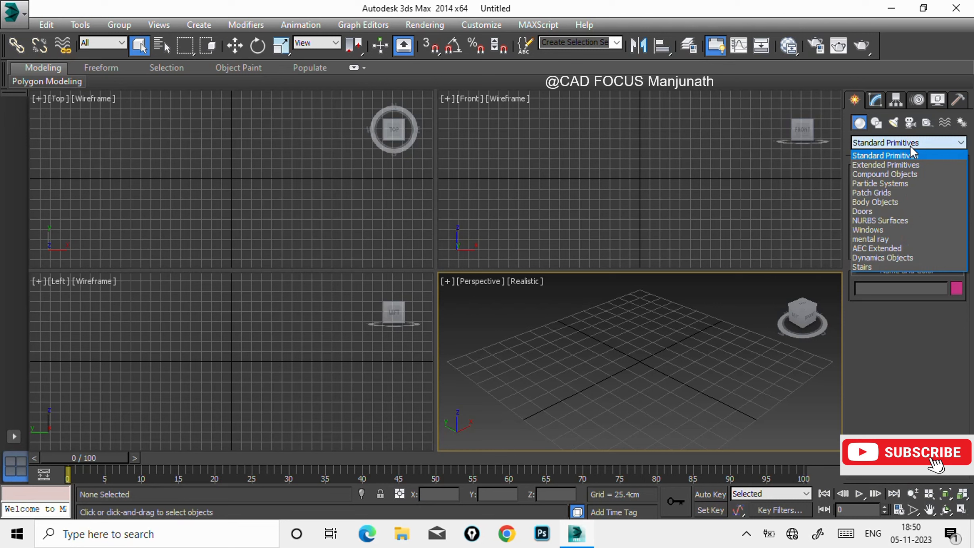
left_click(865, 250)
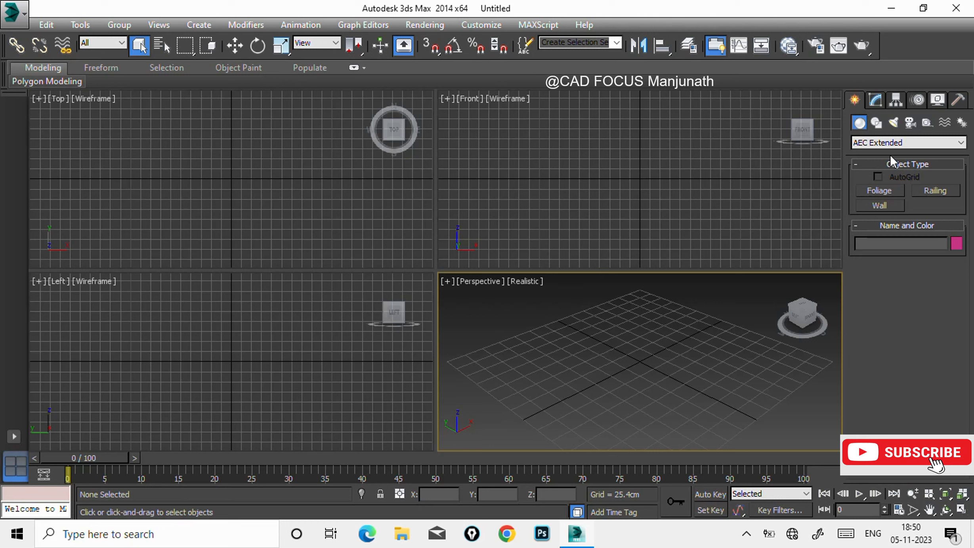
left_click(891, 145)
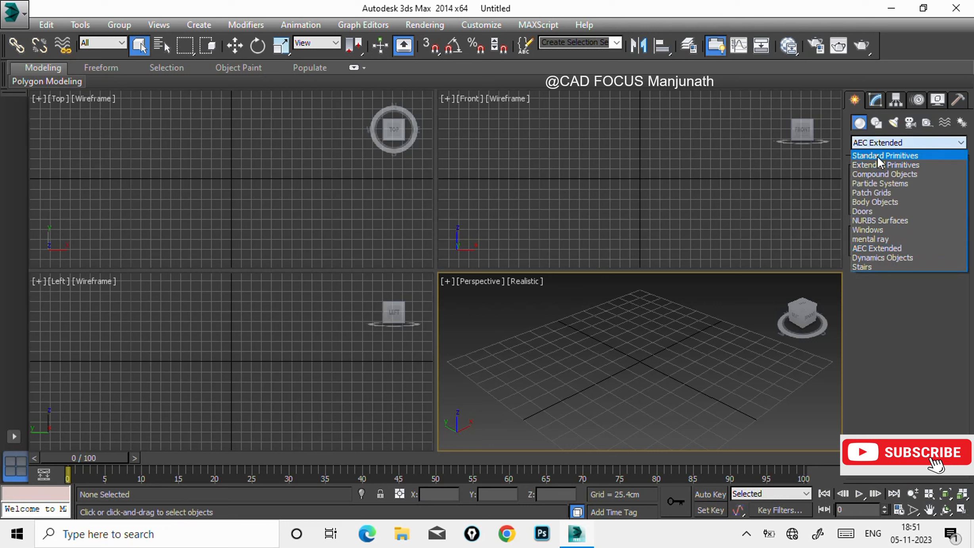
left_click(878, 156)
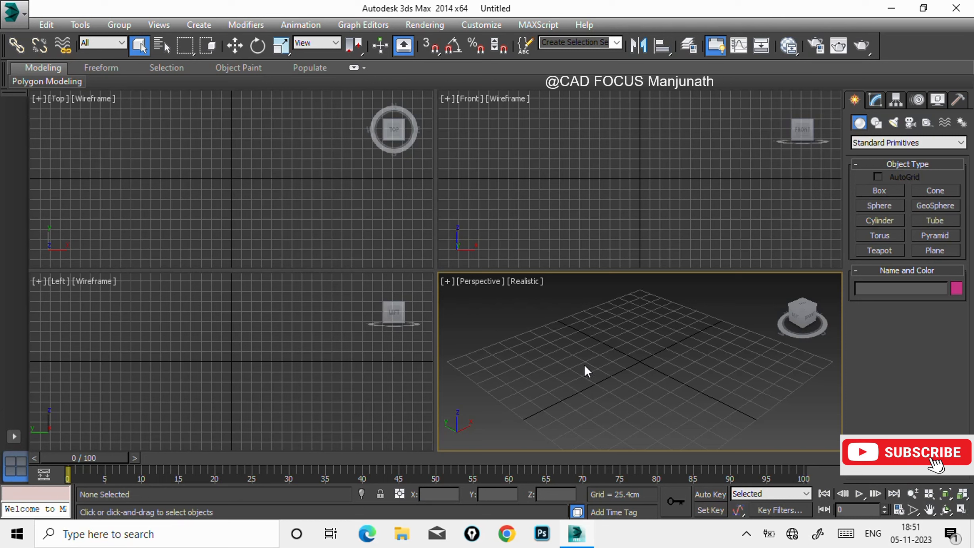
- Hide the grid in the Top, Front and Left viewports
left_click(241, 176)
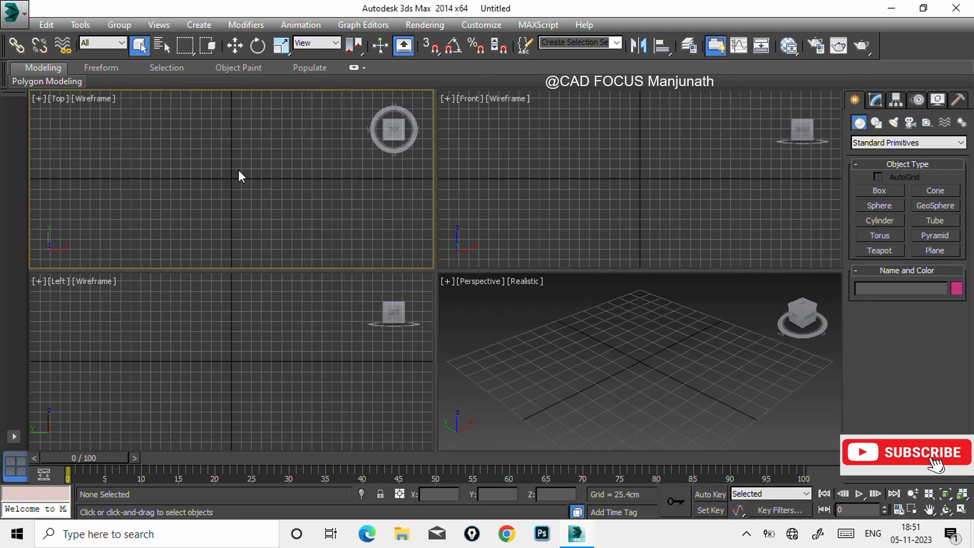
key("g")
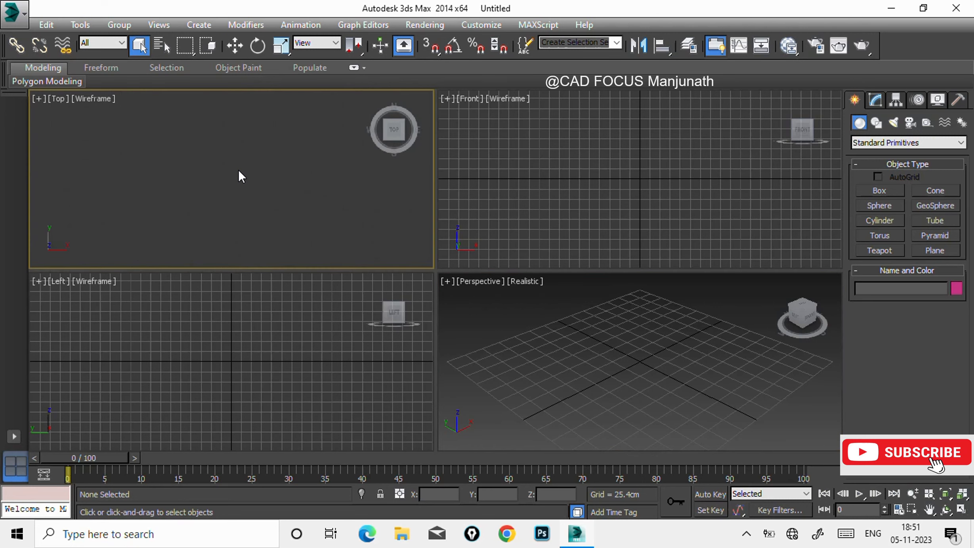
left_click(555, 158)
key("g")
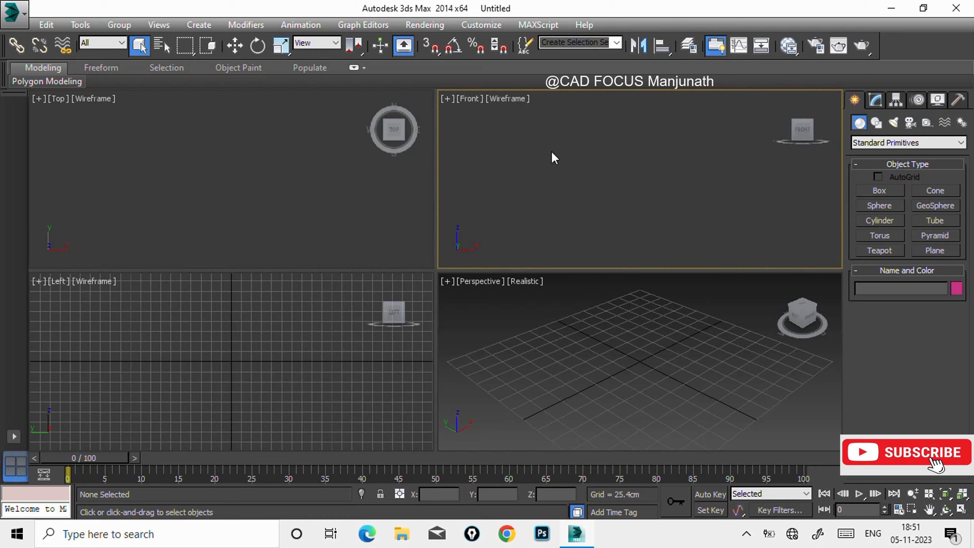
left_click(245, 394)
key("g")
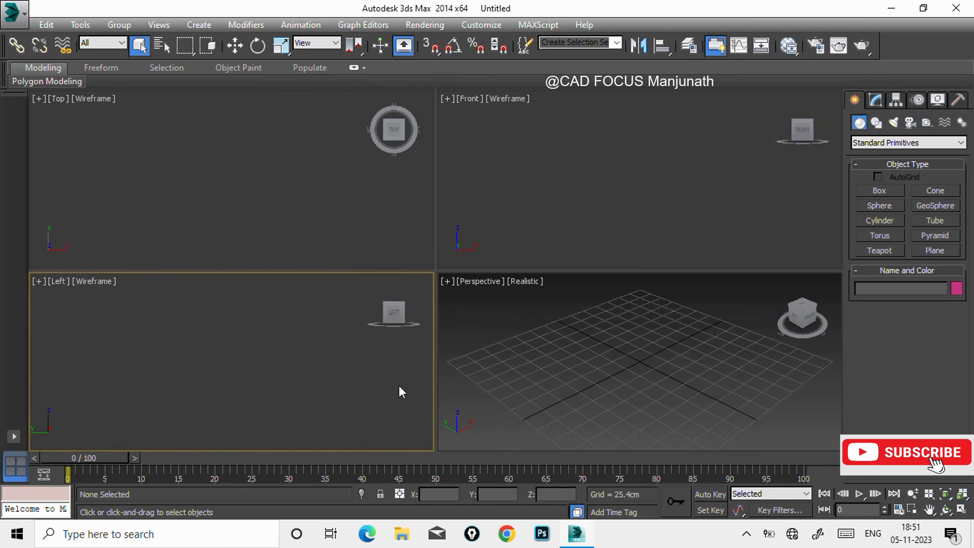
- Maximize the Perspective viewport and switch it to the Top view, with the Standard Primitives geometry tools active
left_click(564, 366)
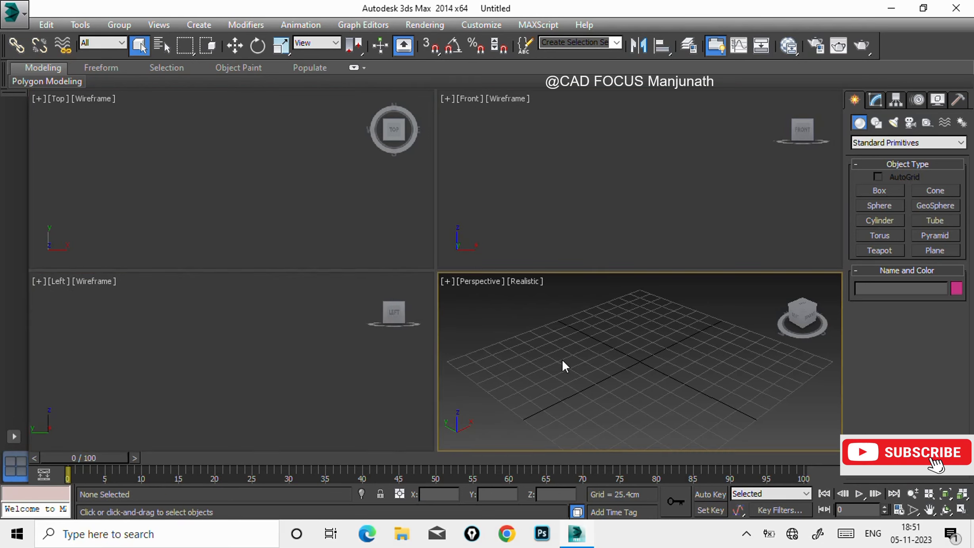
key("alt+w")
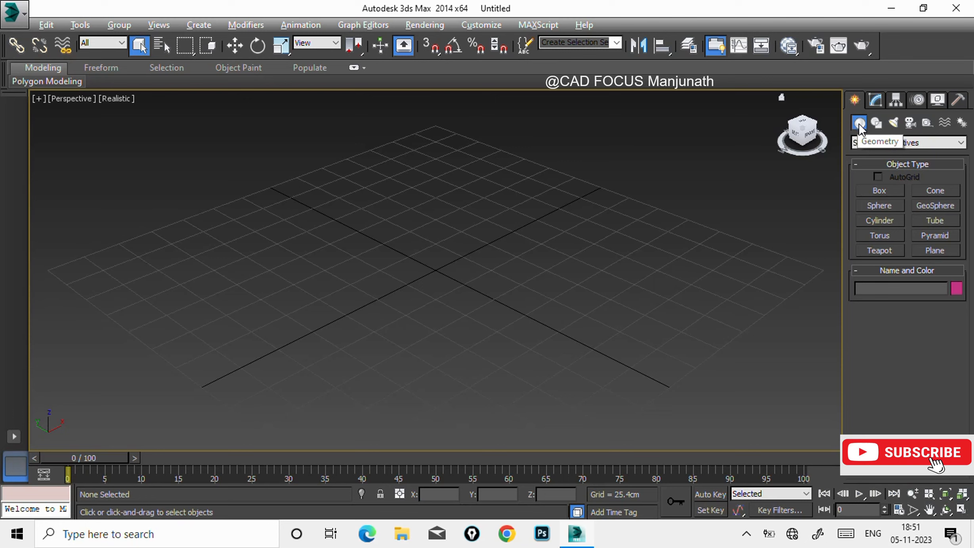
left_click(859, 123)
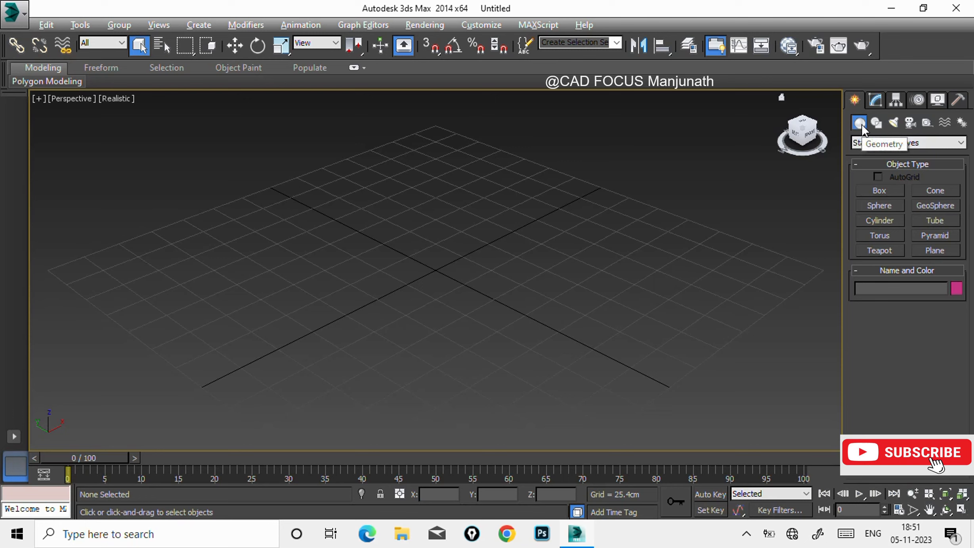
left_click(877, 124)
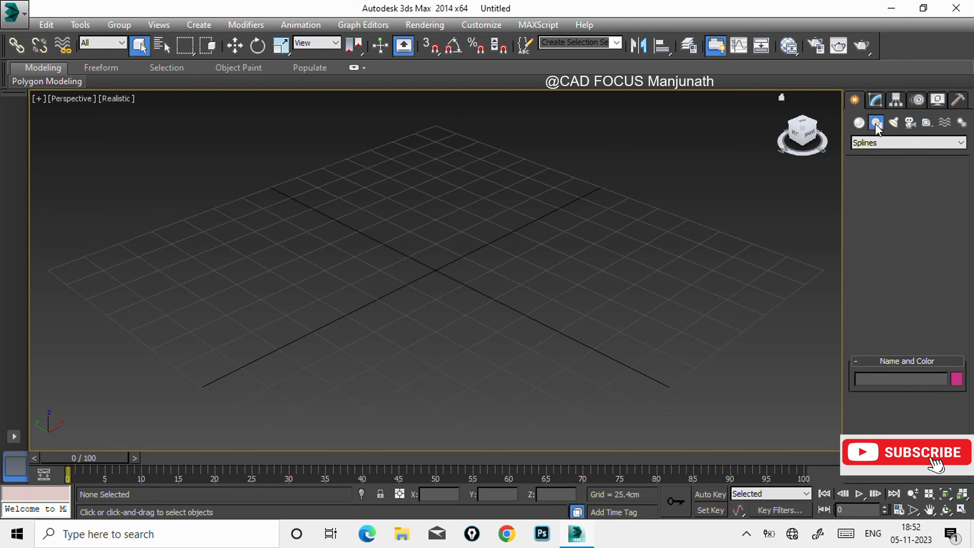
left_click(860, 124)
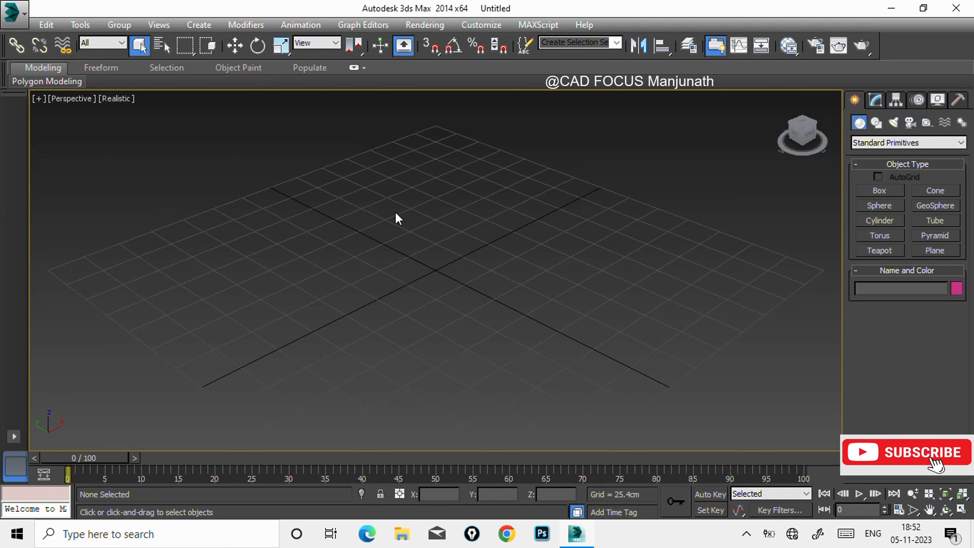
key("t")
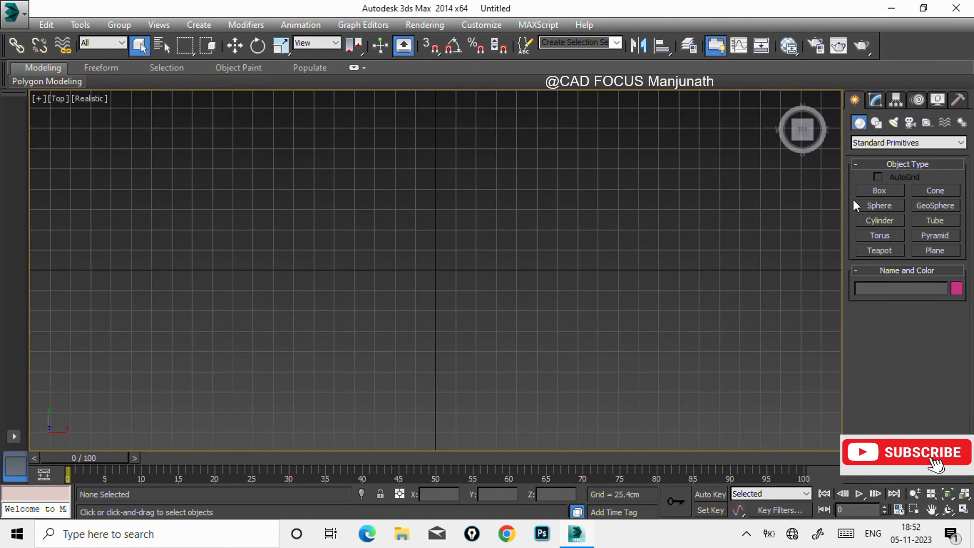
- Create a trial box about 266 cm long and 473 cm wide in the Top view and delete it
left_click(879, 191)
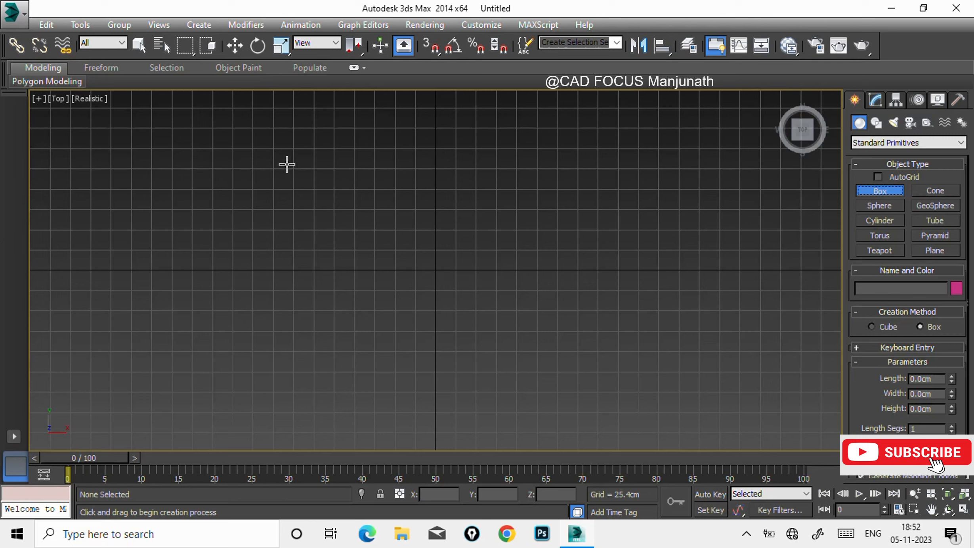
left_click_drag(286, 164, 665, 376)
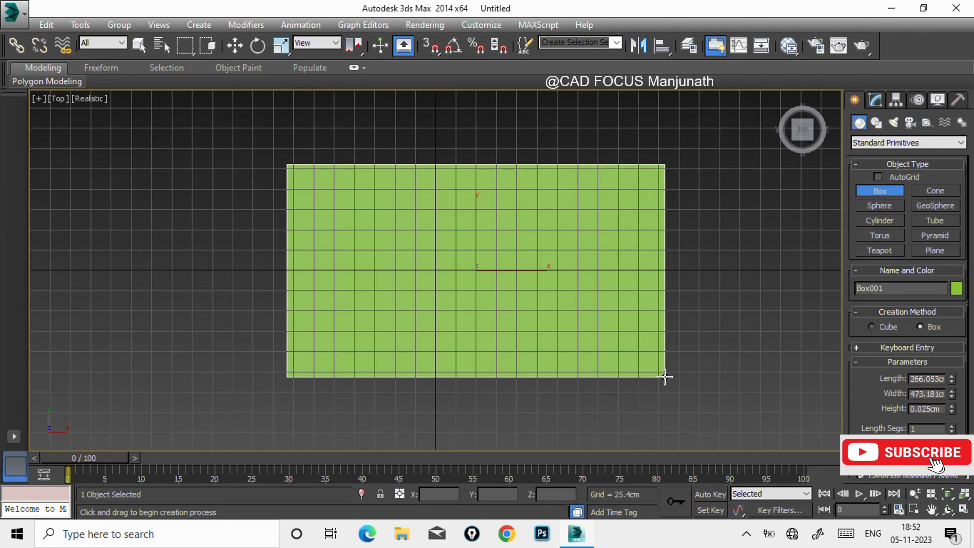
key("f")
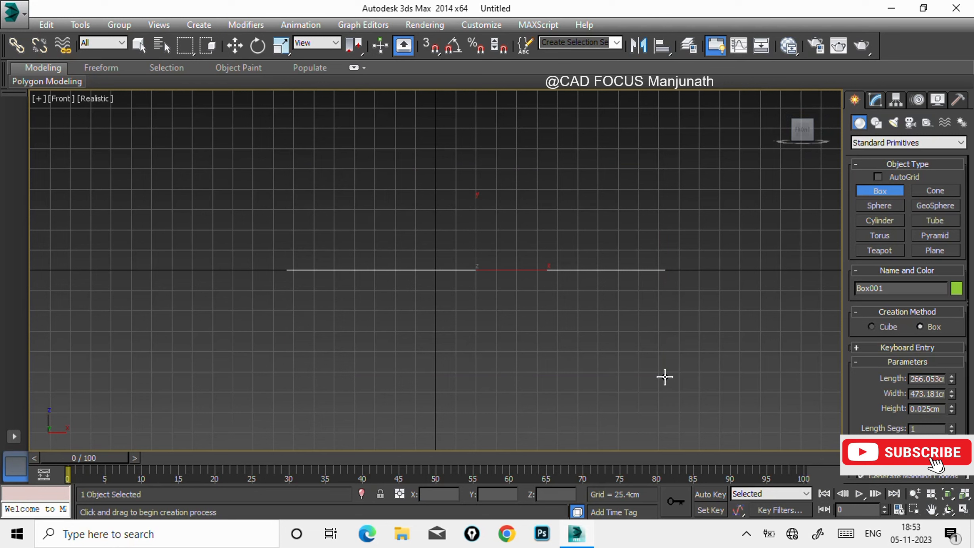
right_click(662, 357)
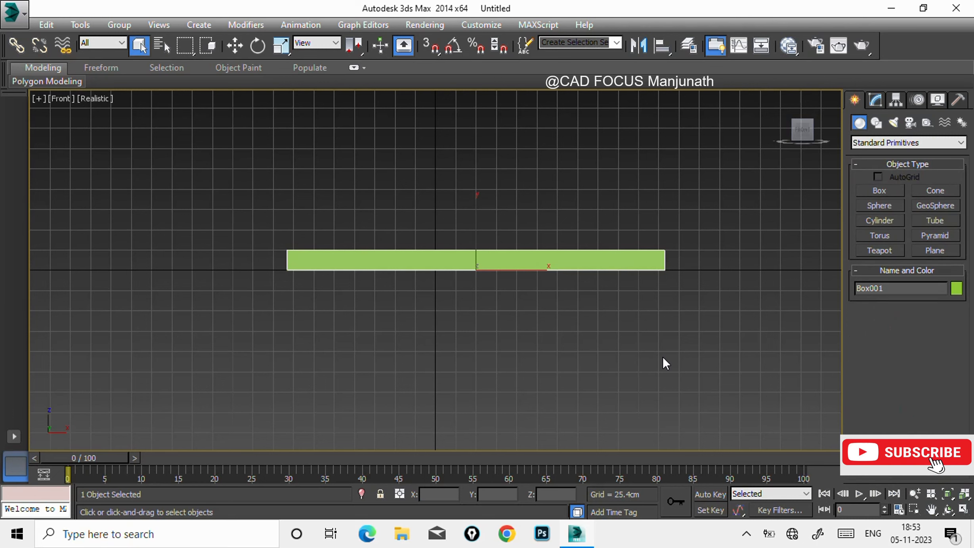
key("t")
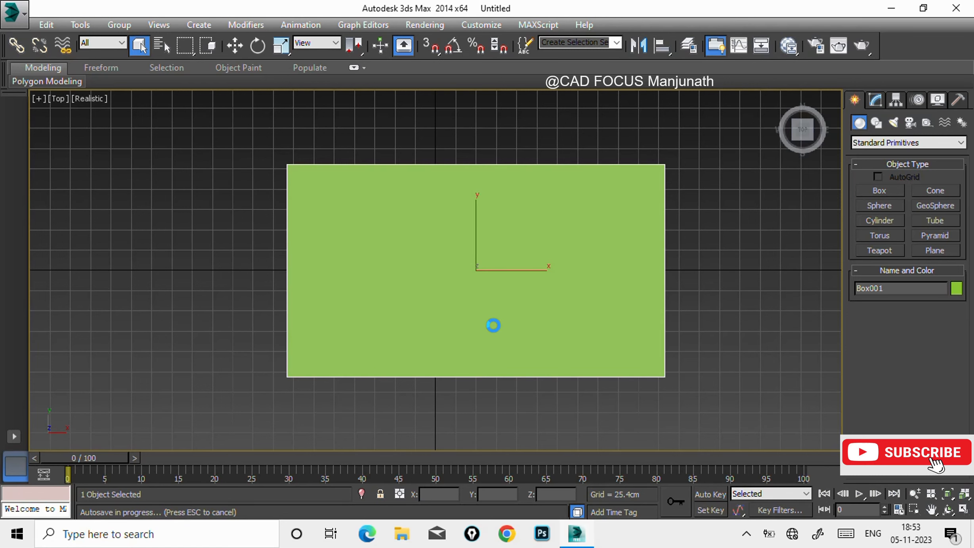
key("Delete")
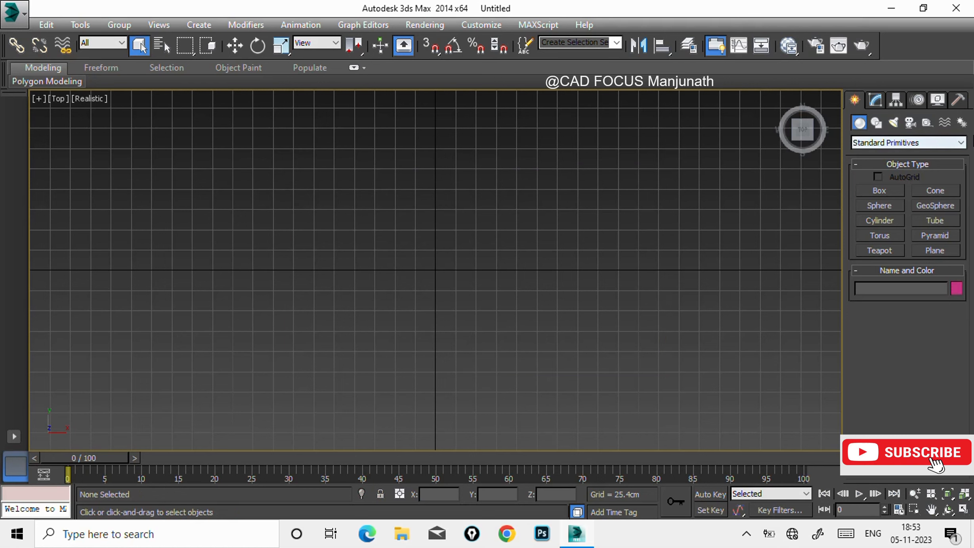
- Create a box about 284 cm long and 464 cm wide in the Top view, raising it about 244 cm in the Front view
left_click(876, 192)
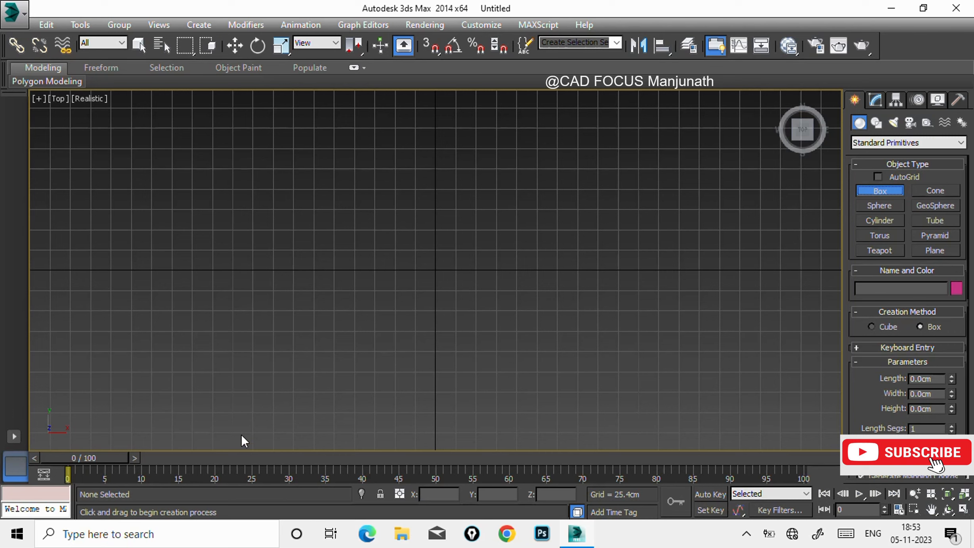
left_click(313, 176)
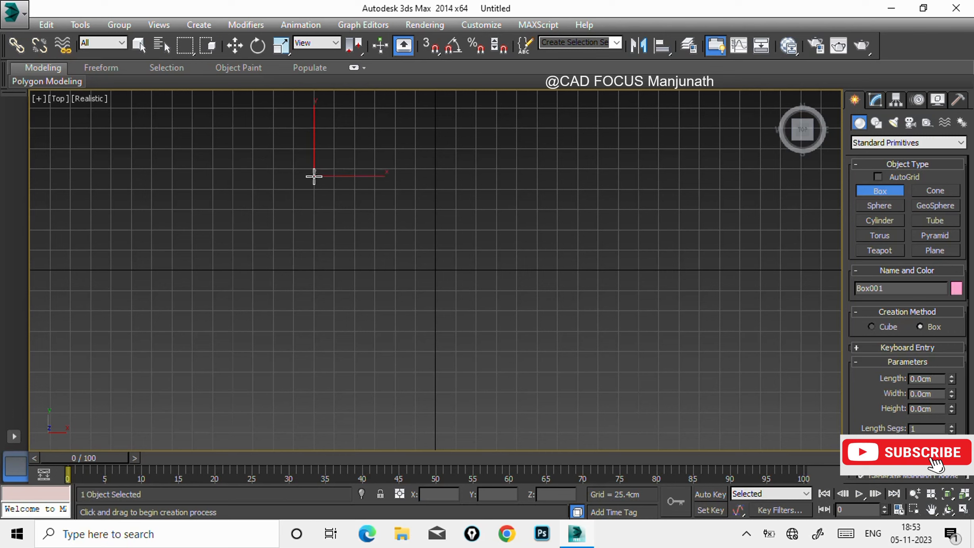
left_click_drag(286, 165, 656, 392)
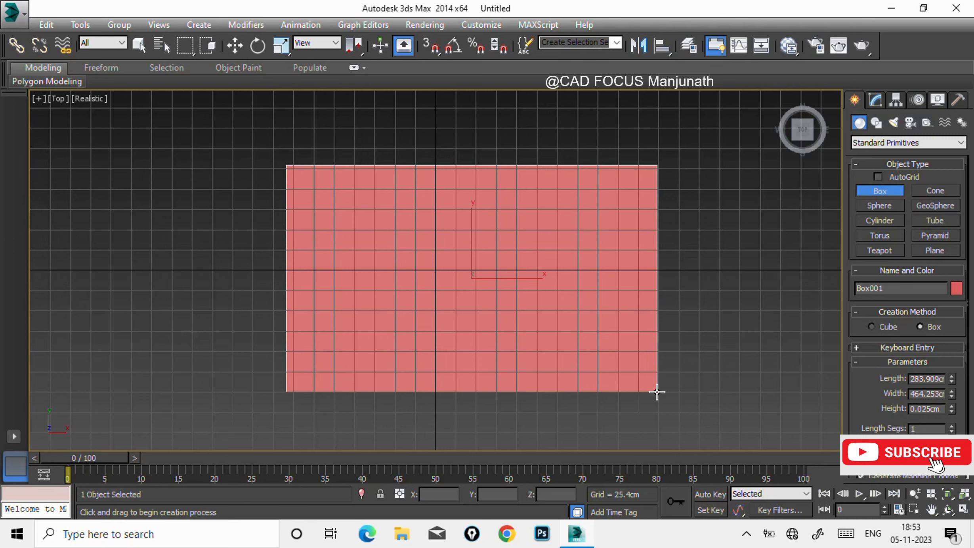
key("f")
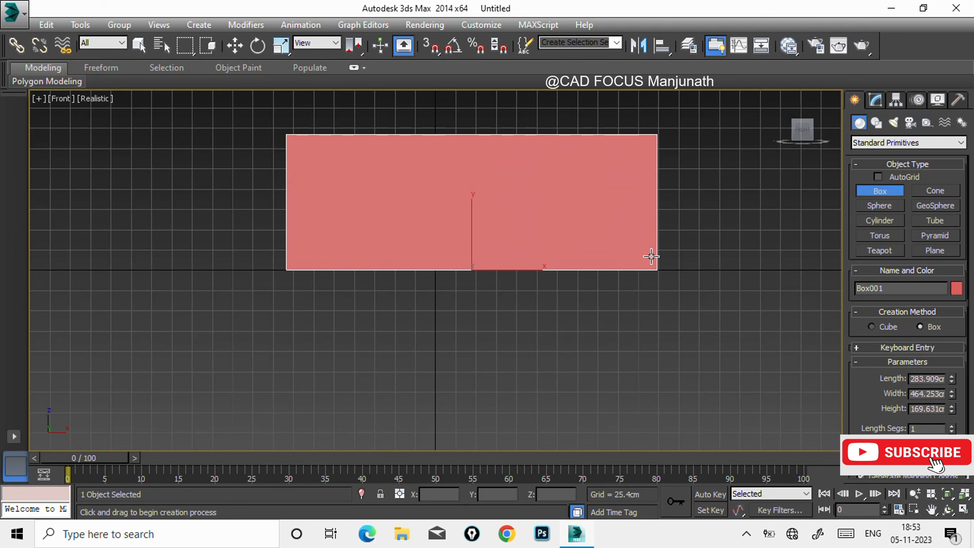
middle_click_drag(651, 257, 642, 330)
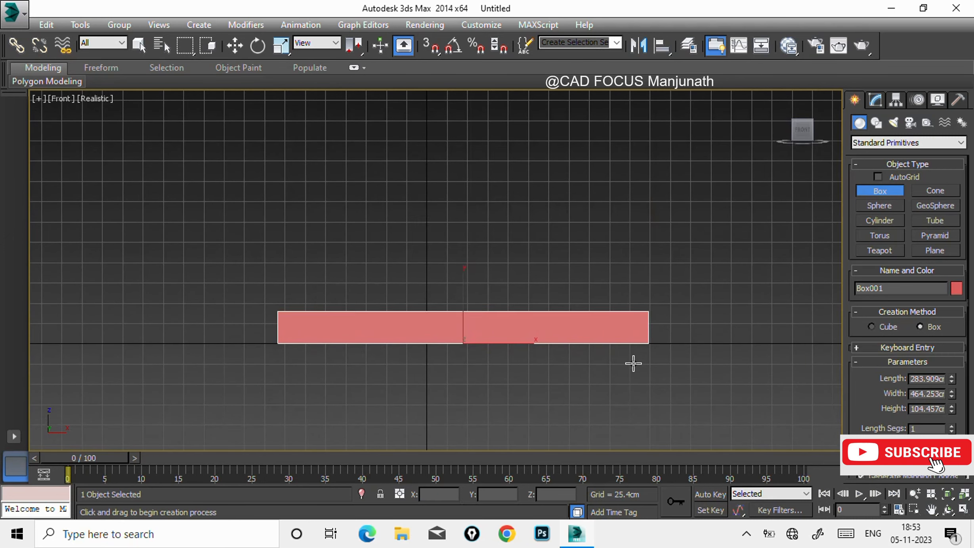
left_click(634, 197)
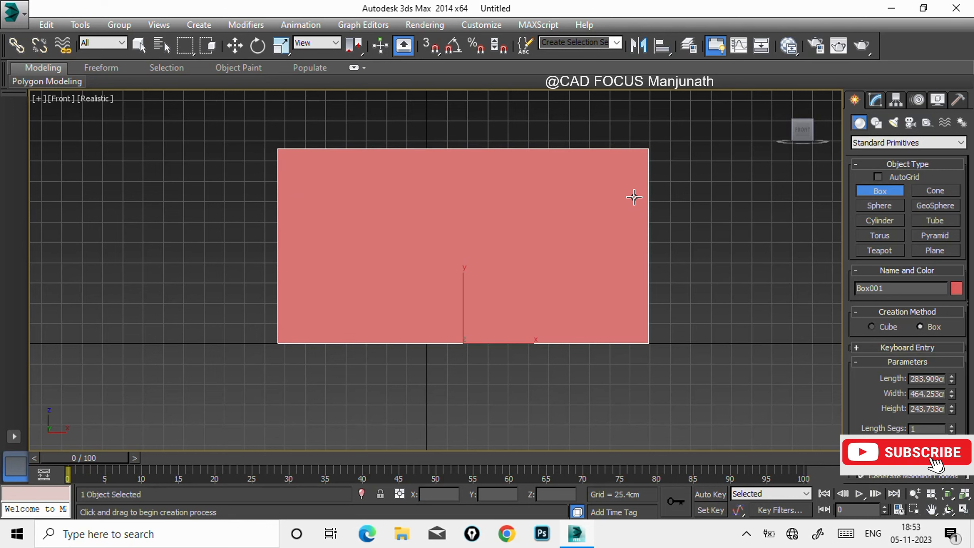
right_click(634, 197)
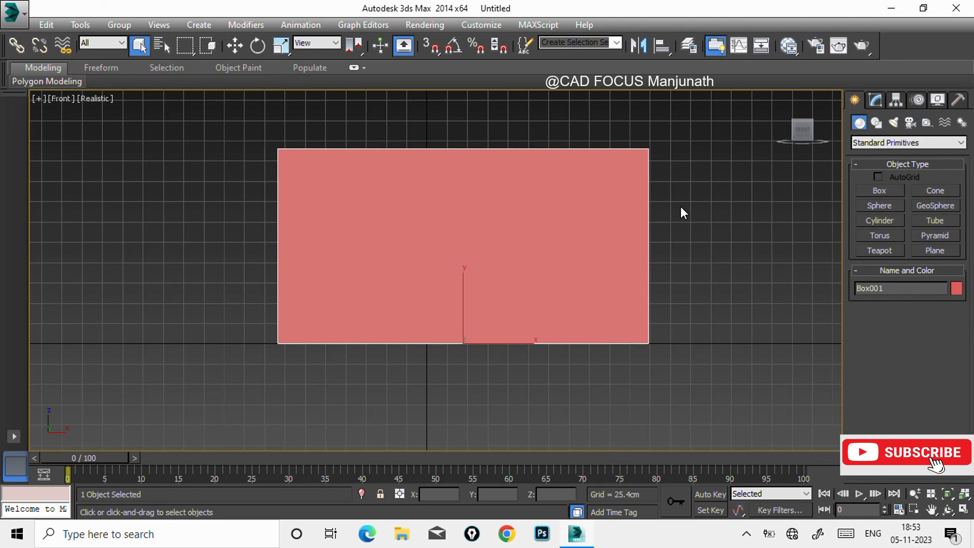
- Set the box's length to 300 cm and its width to 450 cm
left_click(876, 100)
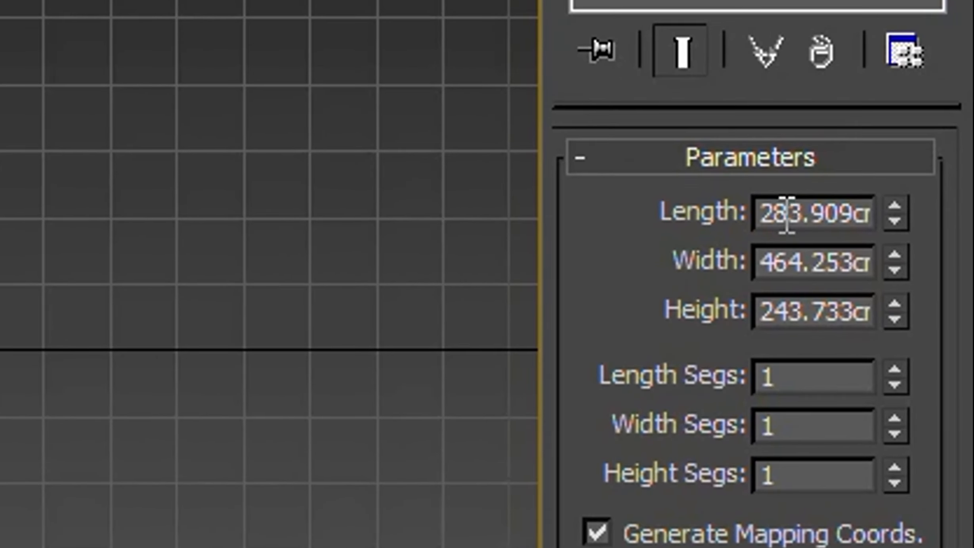
double_click(917, 302)
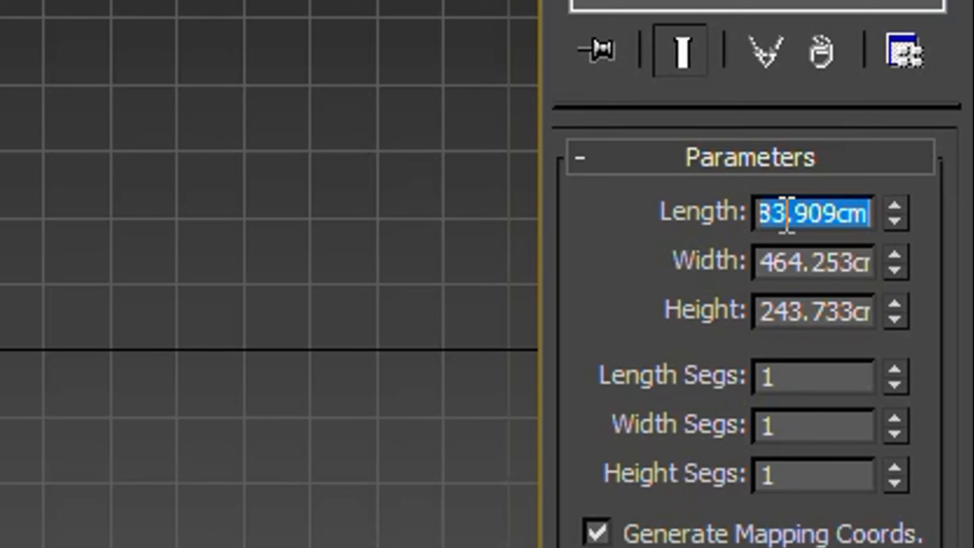
type("300")
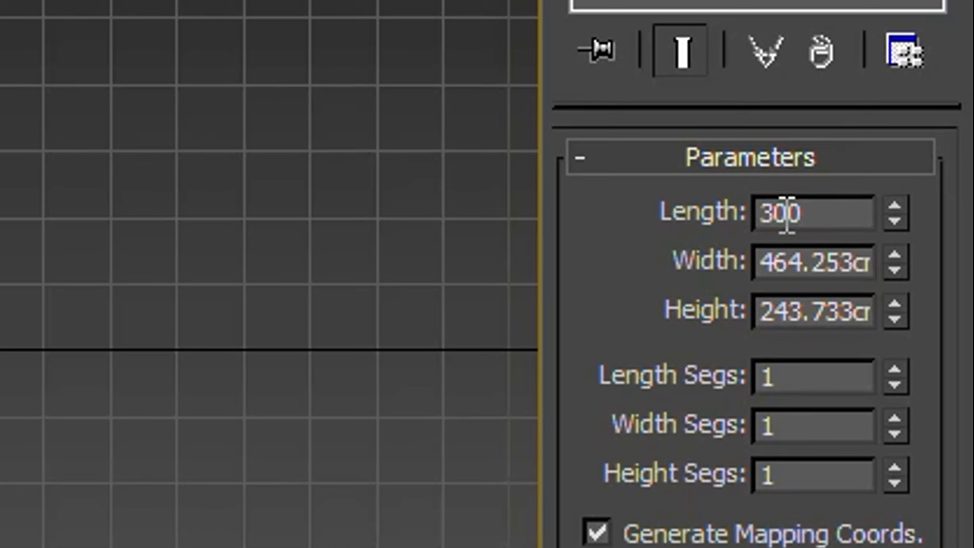
key("Return")
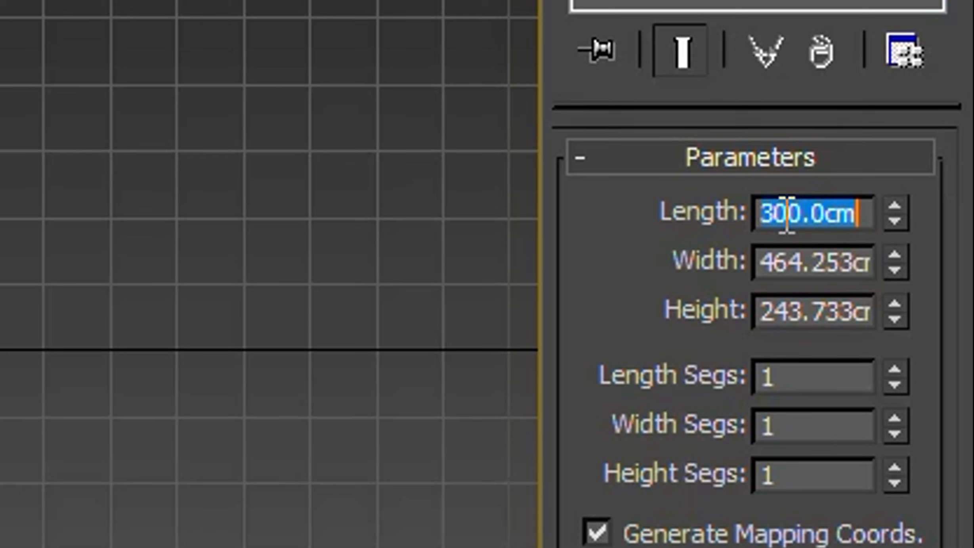
double_click(774, 263)
type("450")
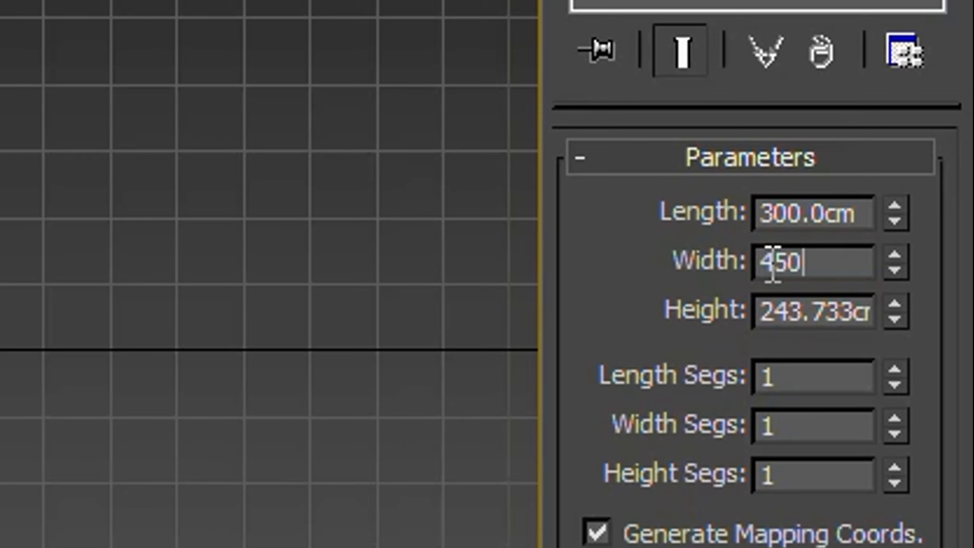
key("Return")
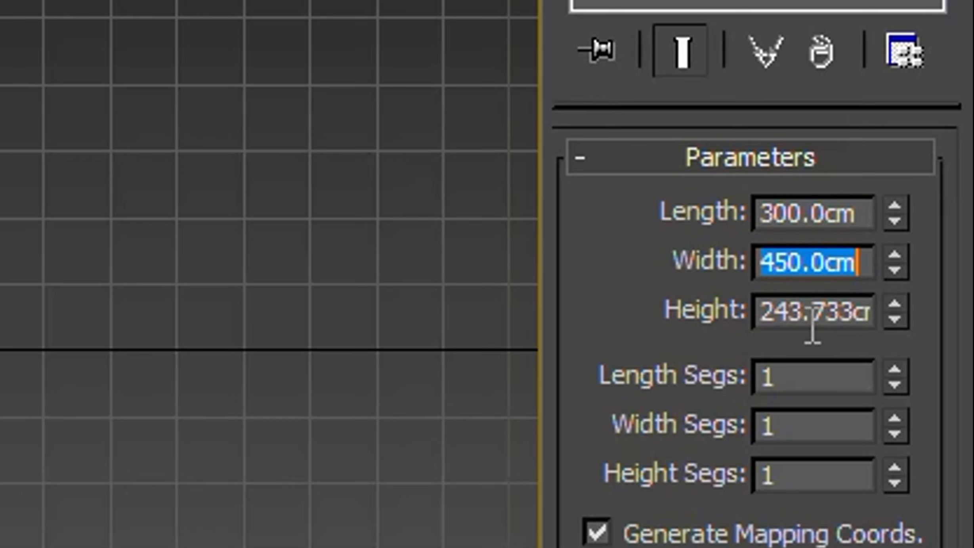
- Set the box's height to 250 cm
double_click(812, 325)
type("25")
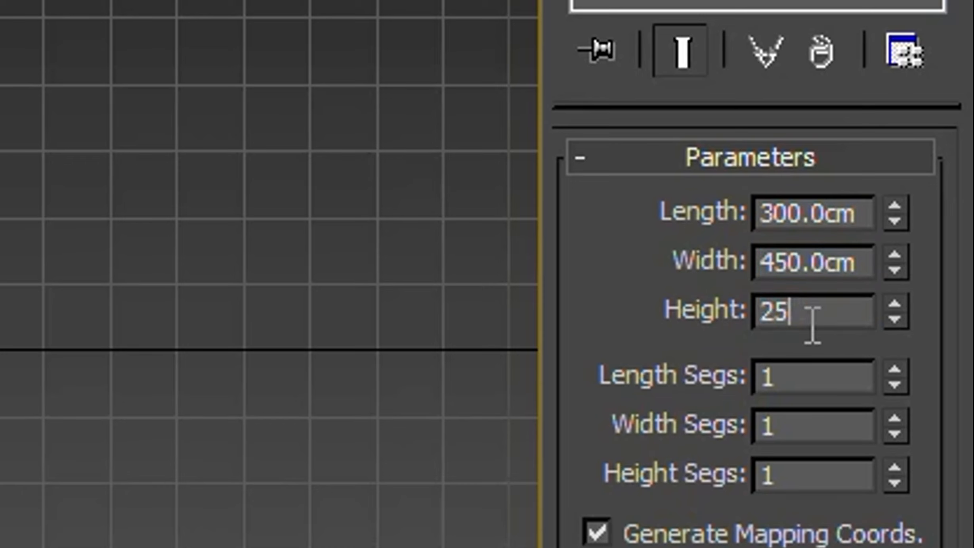
type("0")
key("Return")
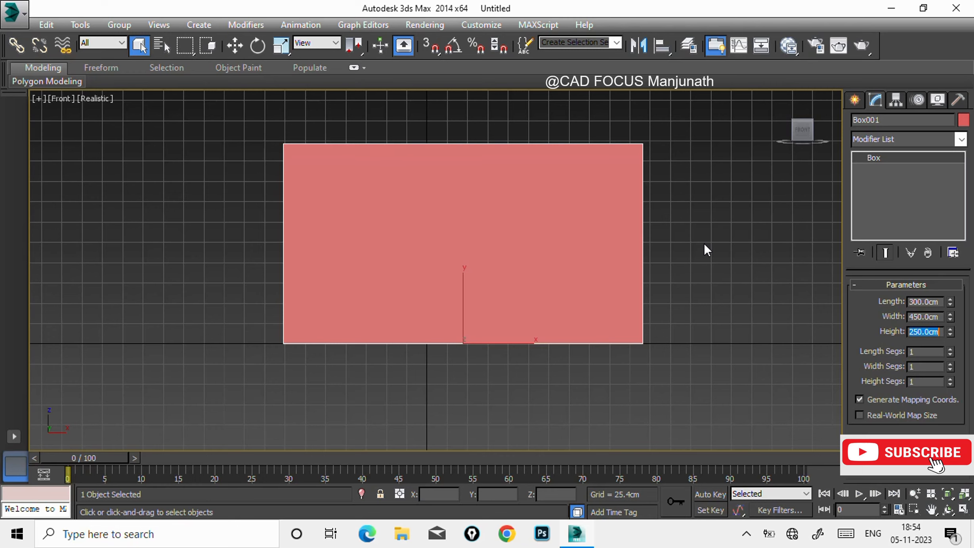
- Deselect the box and examine it from an angled home view in the Perspective viewport, with the Move tool active
type("p")
key("Escape")
left_click(682, 259)
key("p")
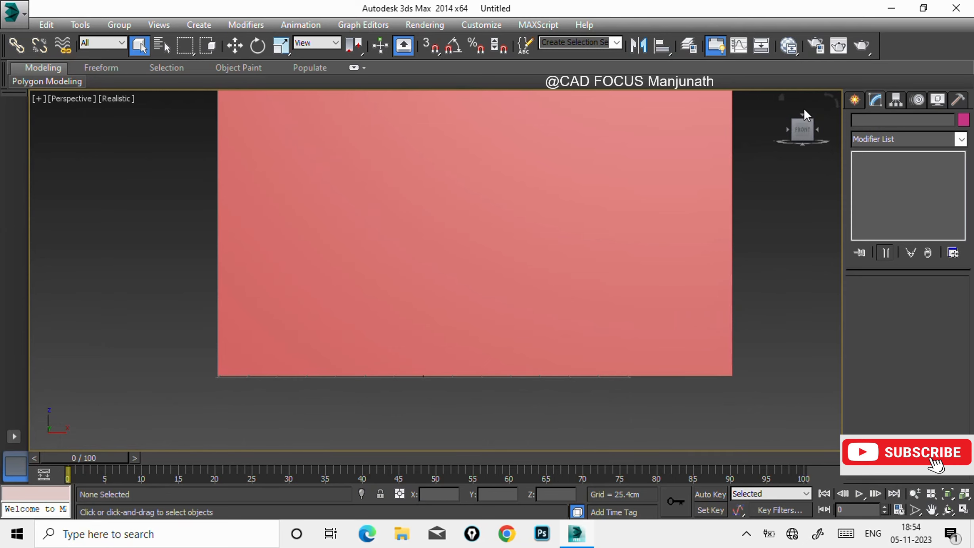
left_click(779, 99)
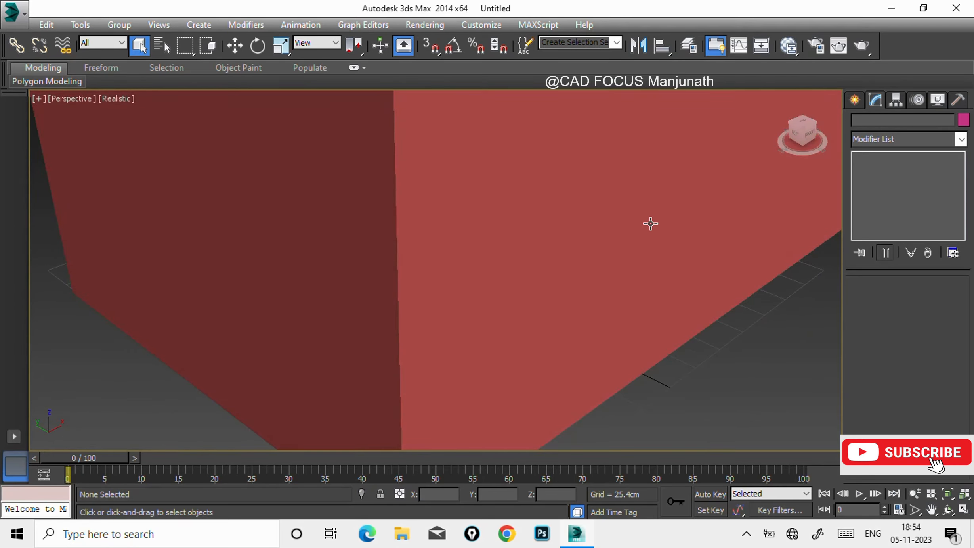
scroll(650, 224, "down", 5)
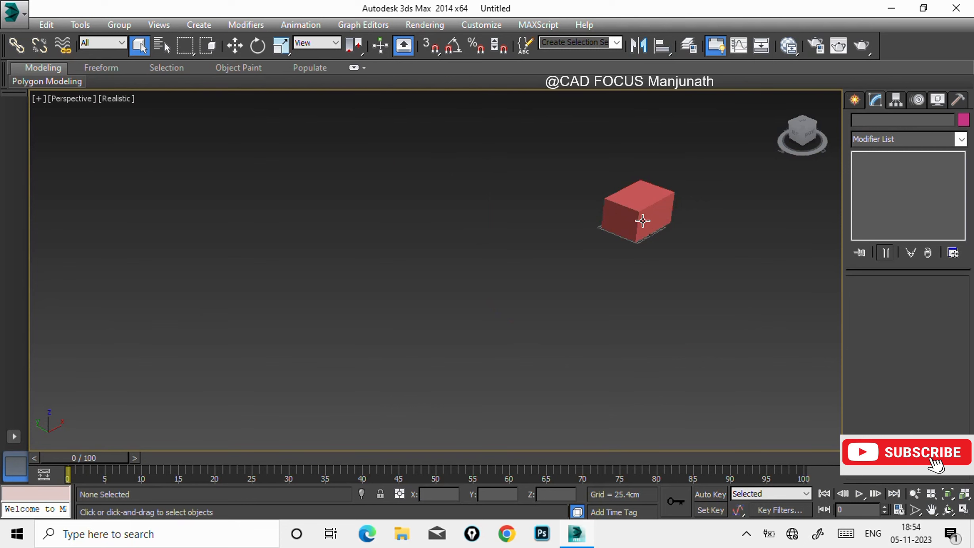
left_click(651, 224)
scroll(662, 214, "up", 10)
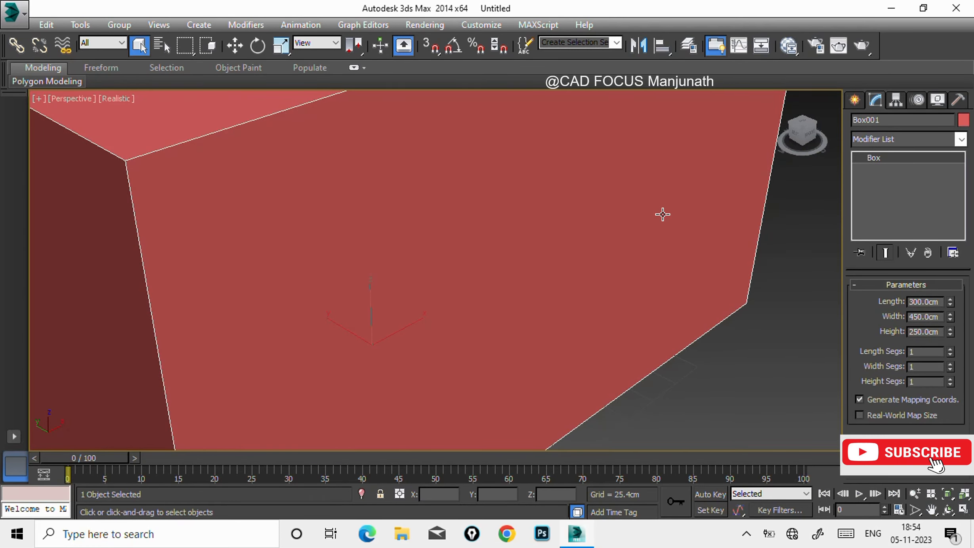
scroll(670, 231, "down", 8)
middle_click_drag(670, 231, 611, 257)
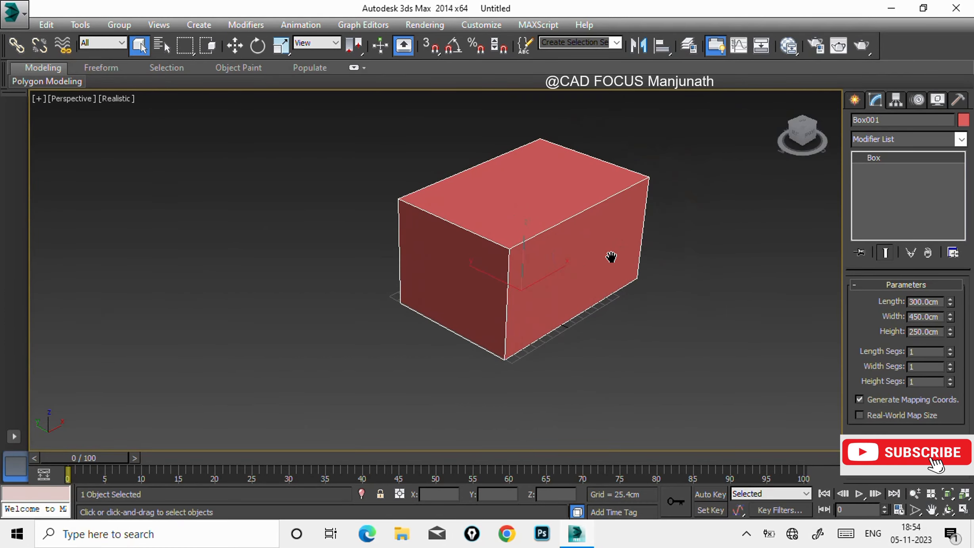
key("w")
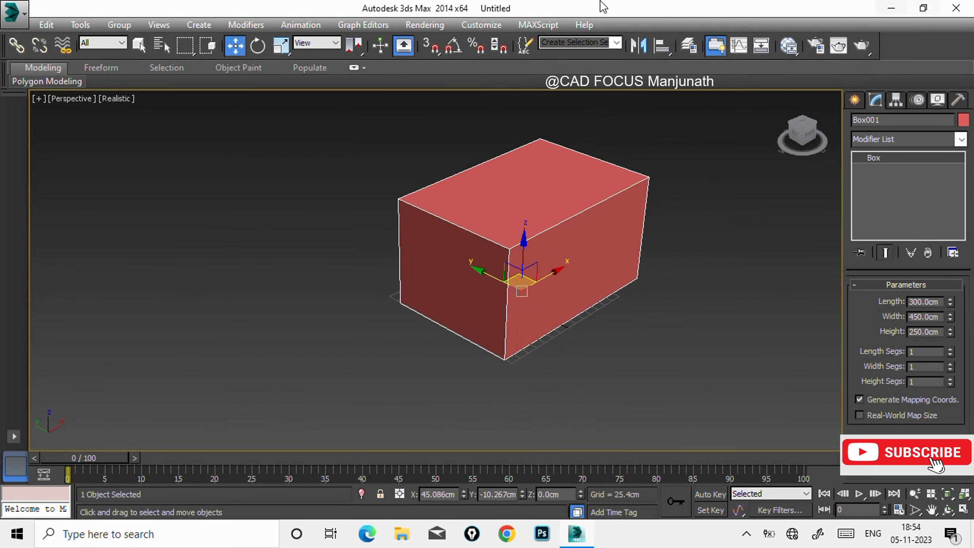
middle_click_drag(702, 302, 560, 304)
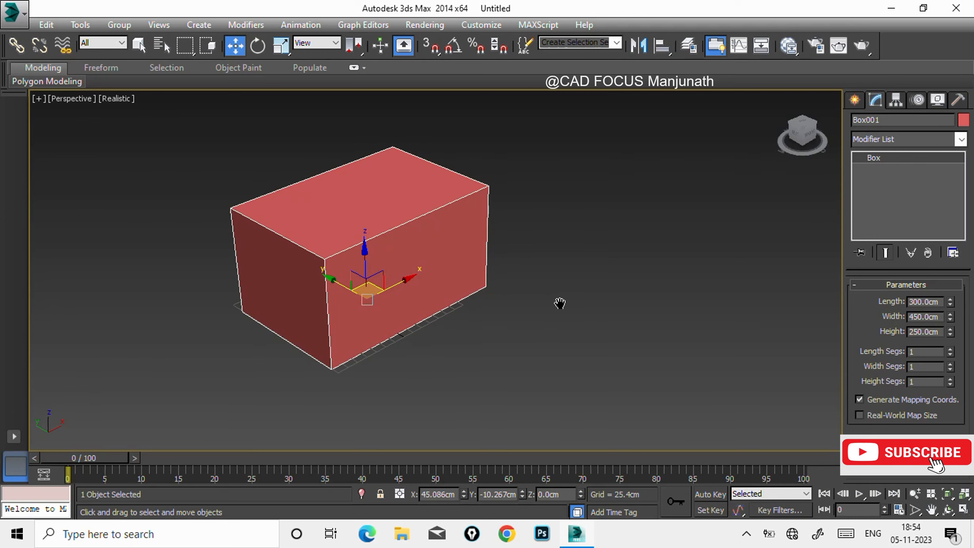
- Draw a cone's circular base with a radius of about 157 cm in the Top view, on the positive X side of the box
key("t")
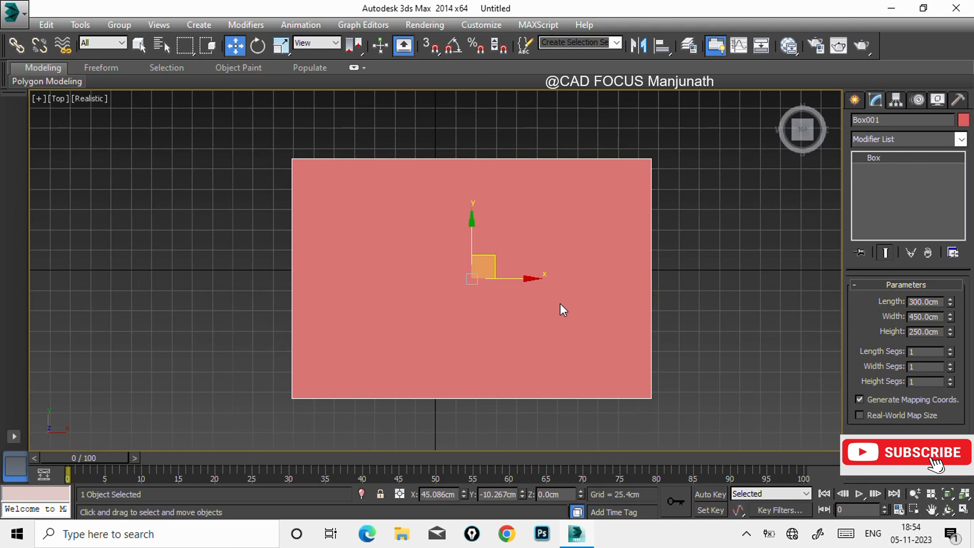
scroll(364, 305, "down", 5)
middle_click_drag(610, 282, 448, 266)
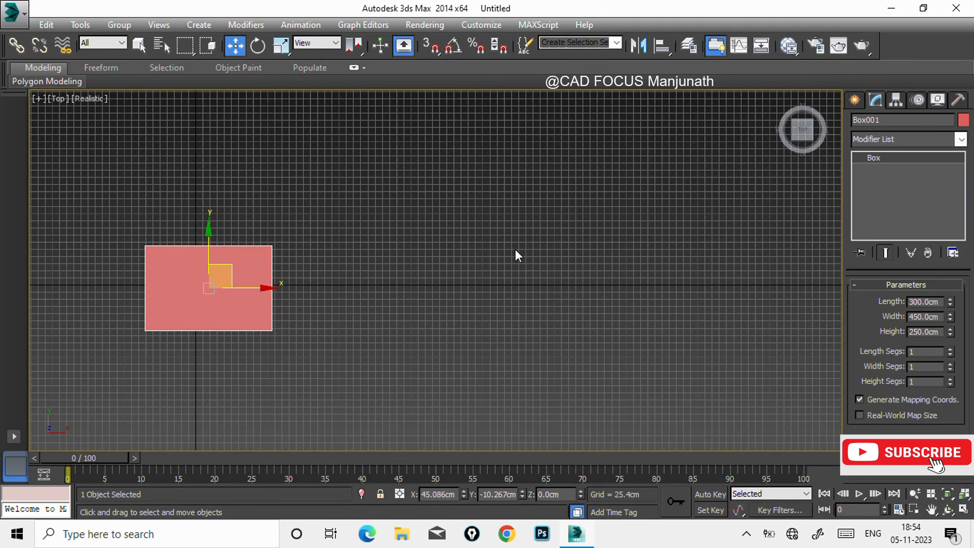
left_click(856, 100)
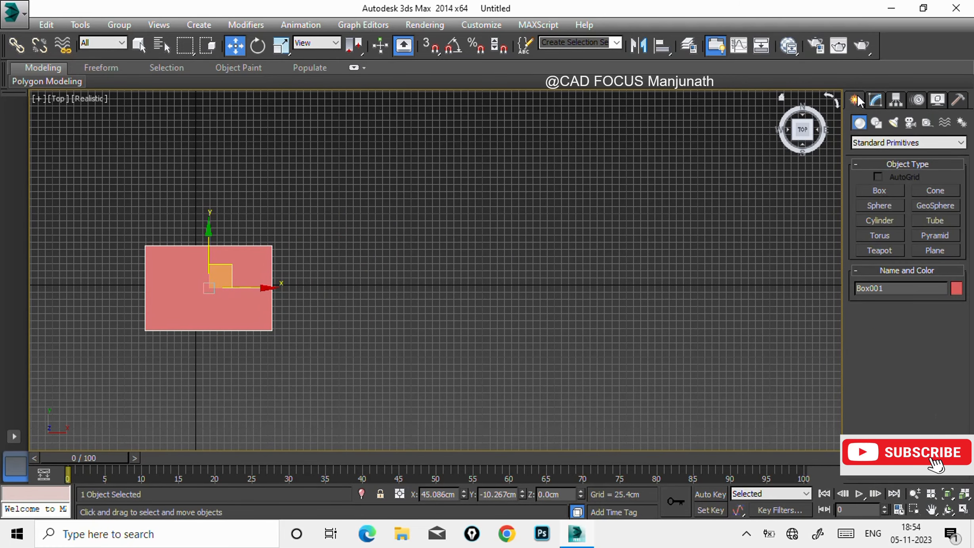
left_click(935, 190)
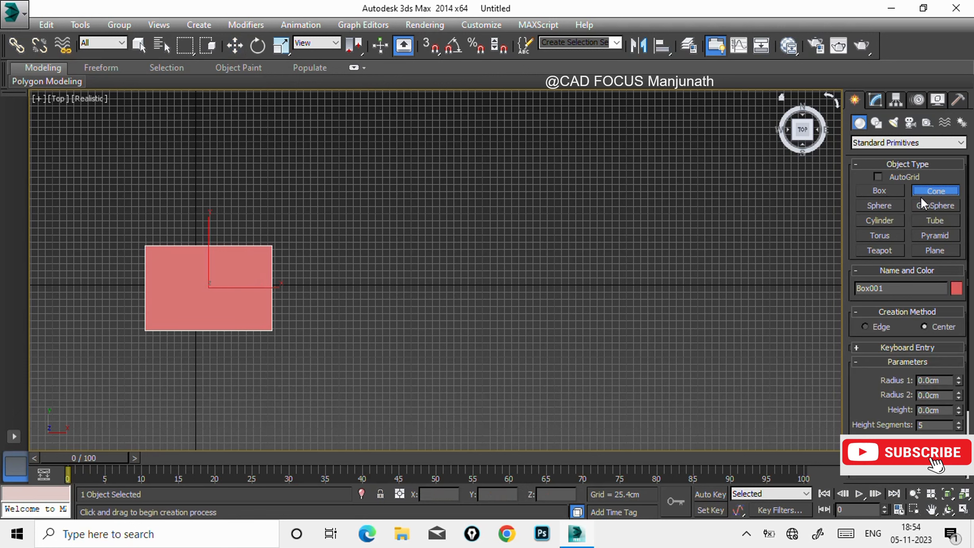
left_click_drag(412, 284, 457, 284)
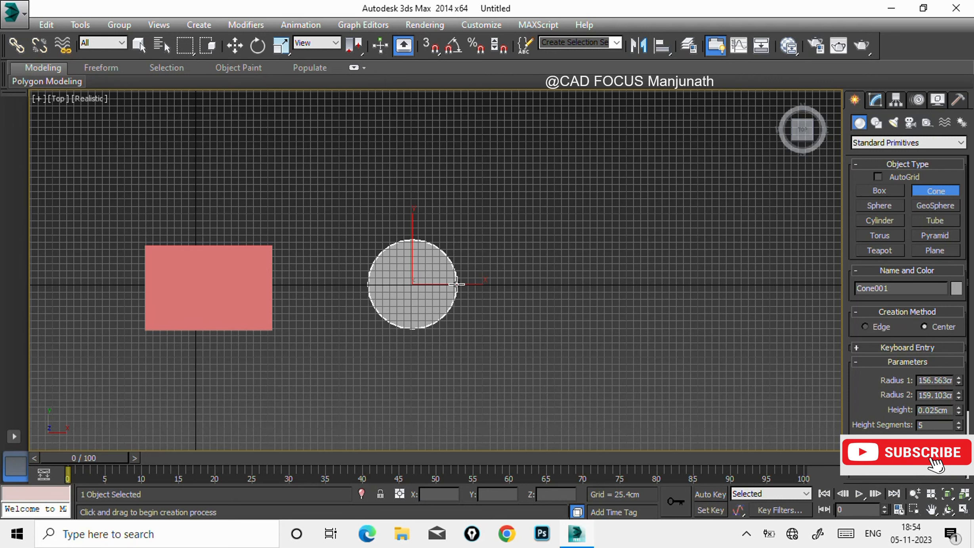
- Raise the cone to a height of about 454 cm in the Front view and taper its upper radius to 0 cm
key("f")
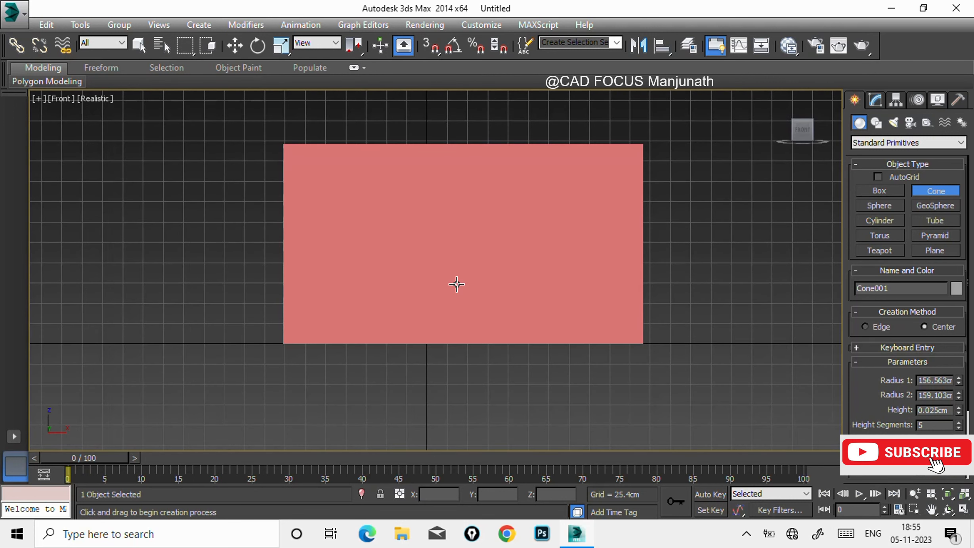
key("z")
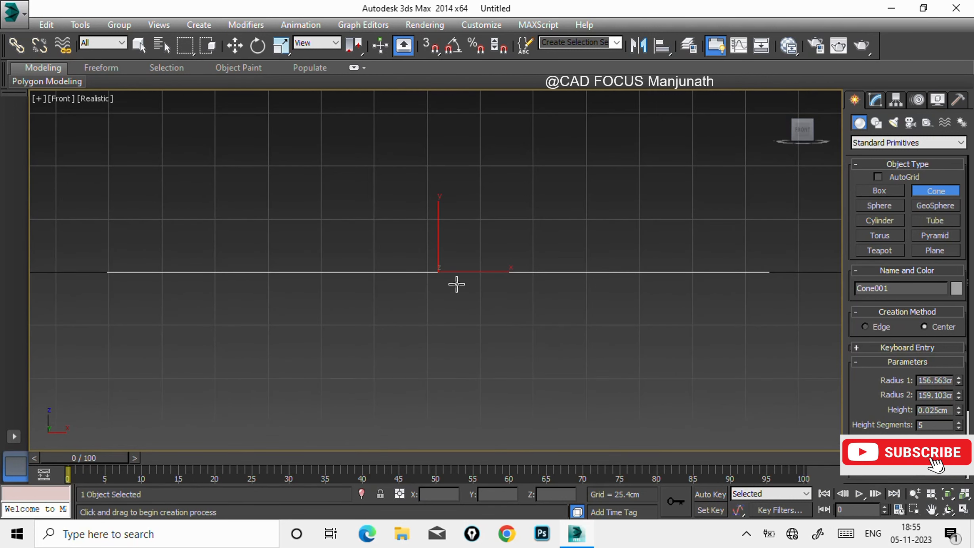
scroll(457, 284, "down", 5)
scroll(456, 284, "down", 2)
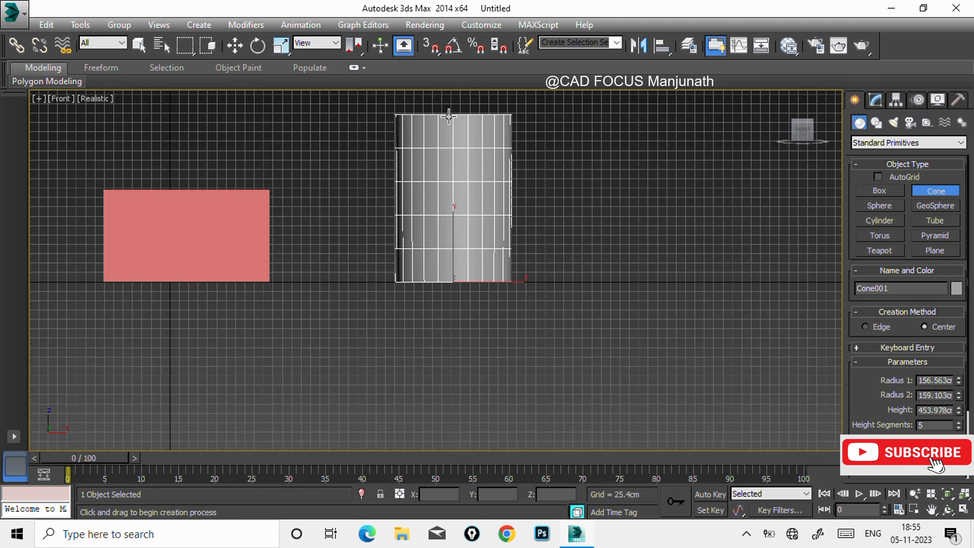
left_click(449, 117)
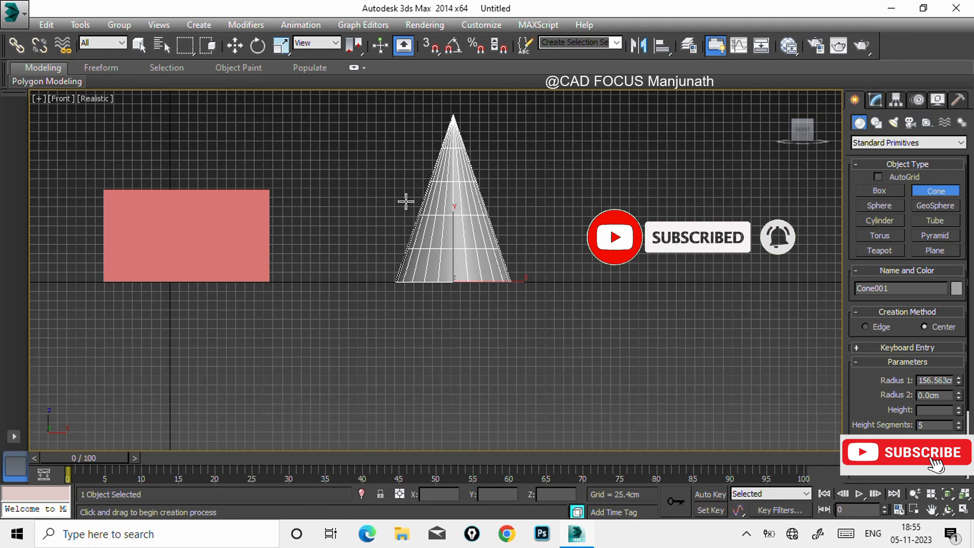
left_click(331, 298)
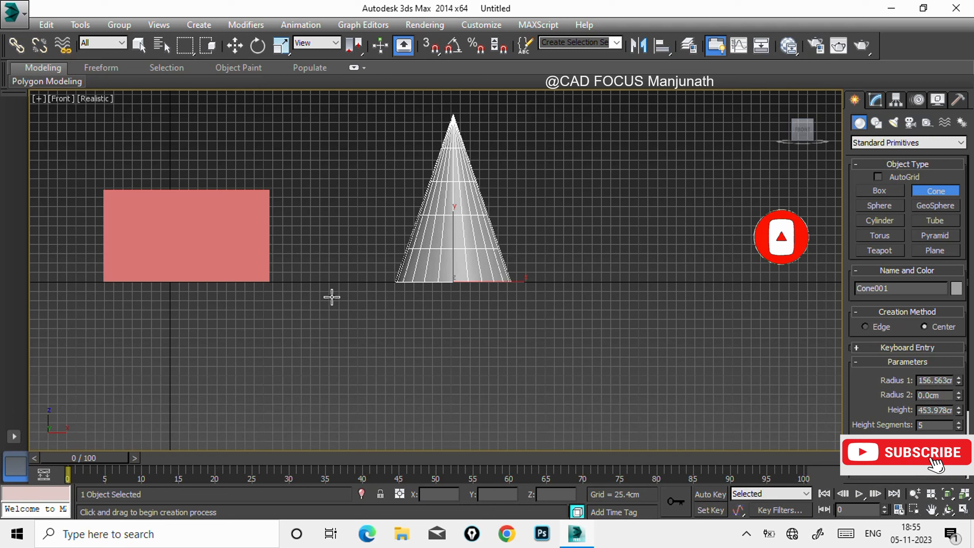
key("w")
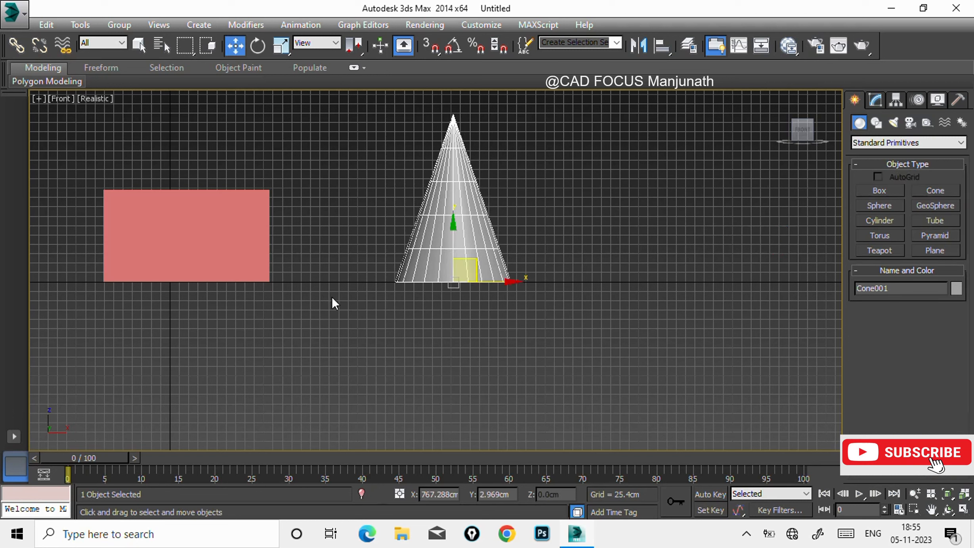
left_click(532, 359)
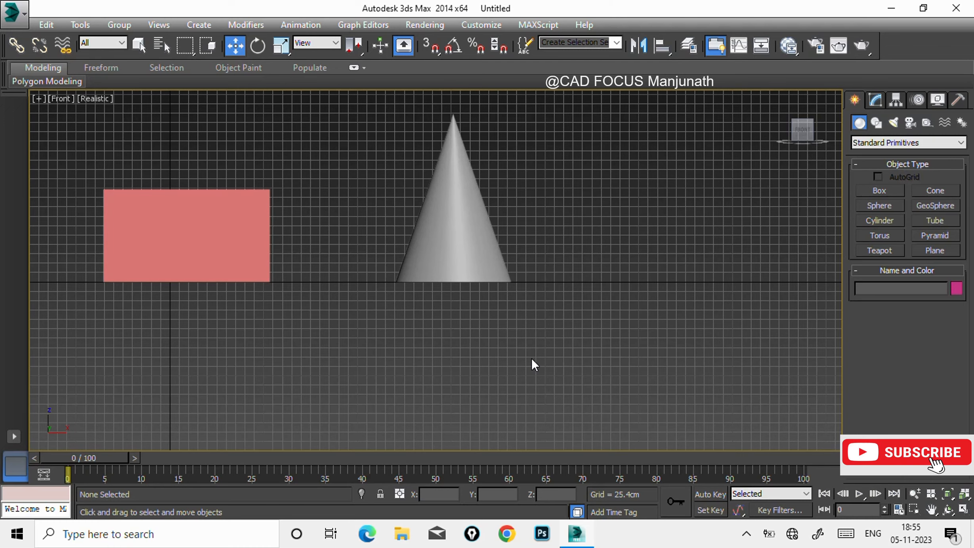
- Hide the viewport grid and change the cone's object colour to yellow-green in the Perspective view
key("g")
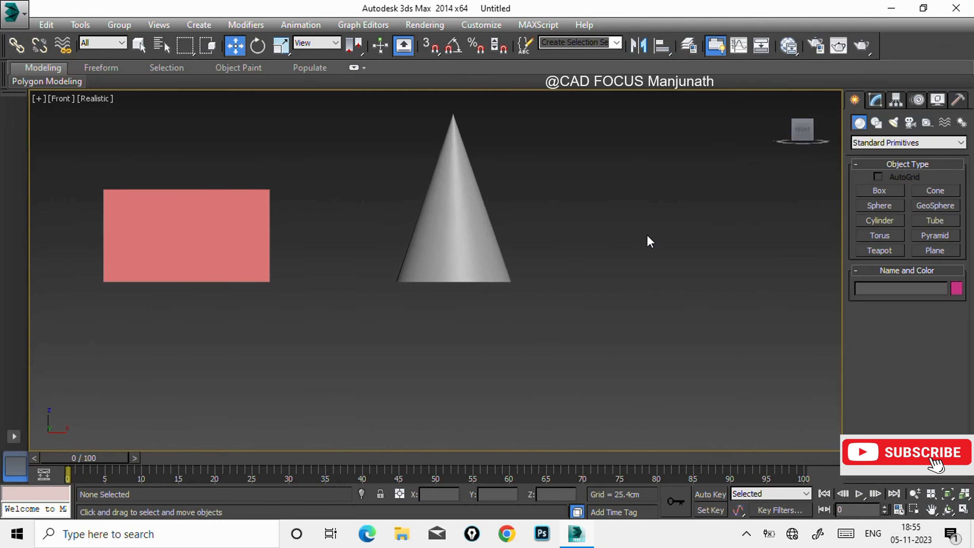
left_click(782, 97)
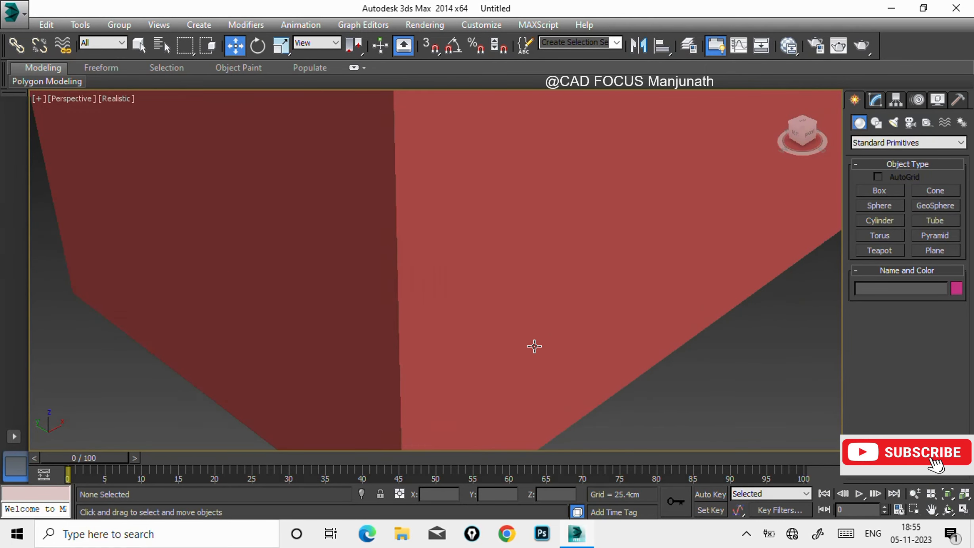
scroll(577, 323, "down", 5)
scroll(611, 276, "up", 3)
left_click(619, 265)
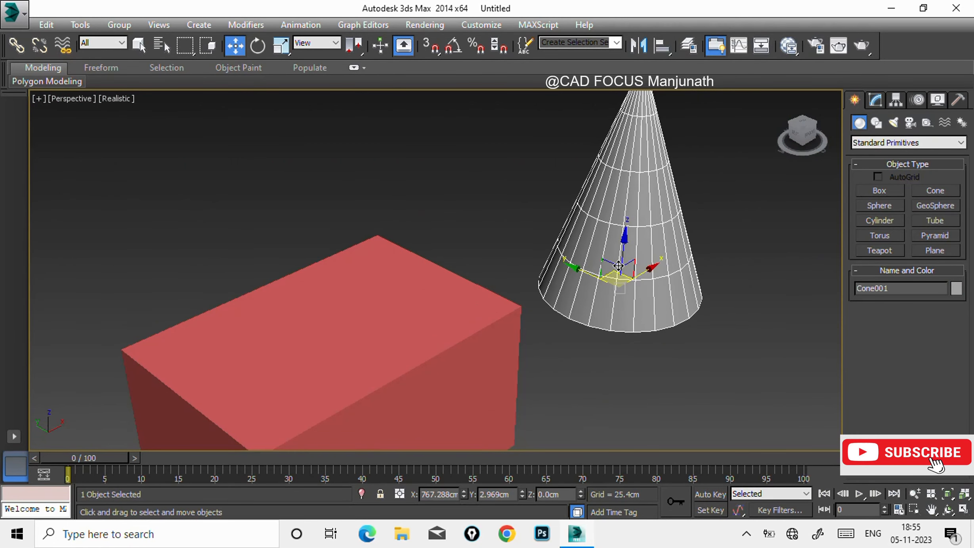
left_click(957, 289)
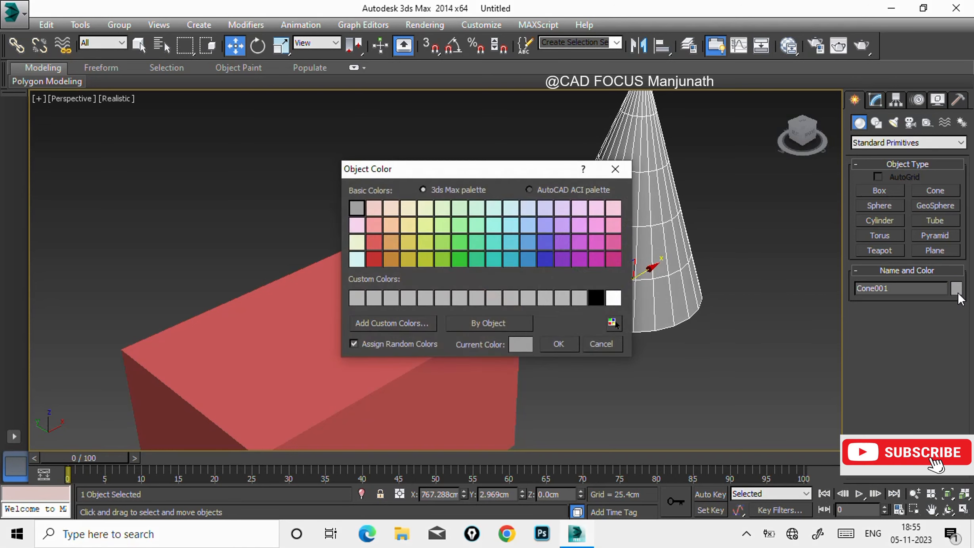
left_click(425, 241)
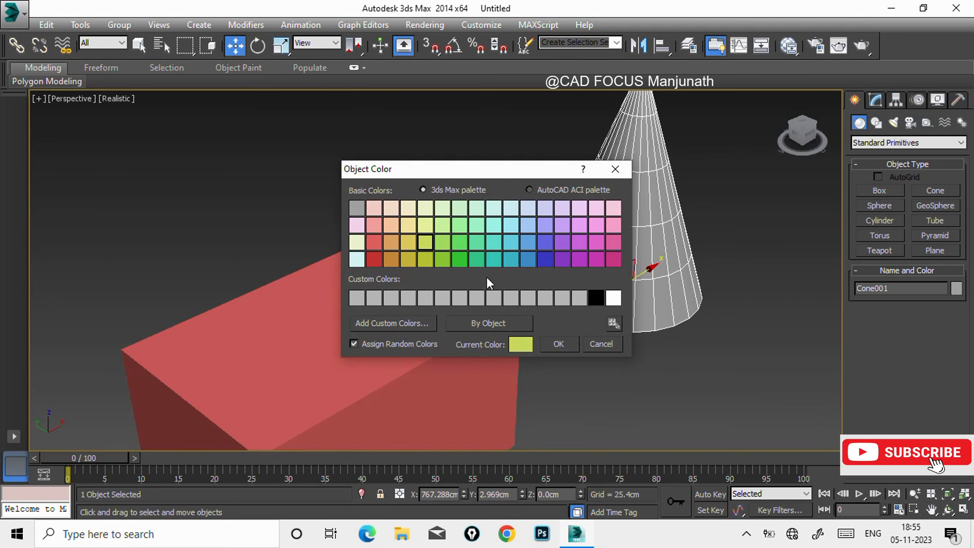
left_click(558, 343)
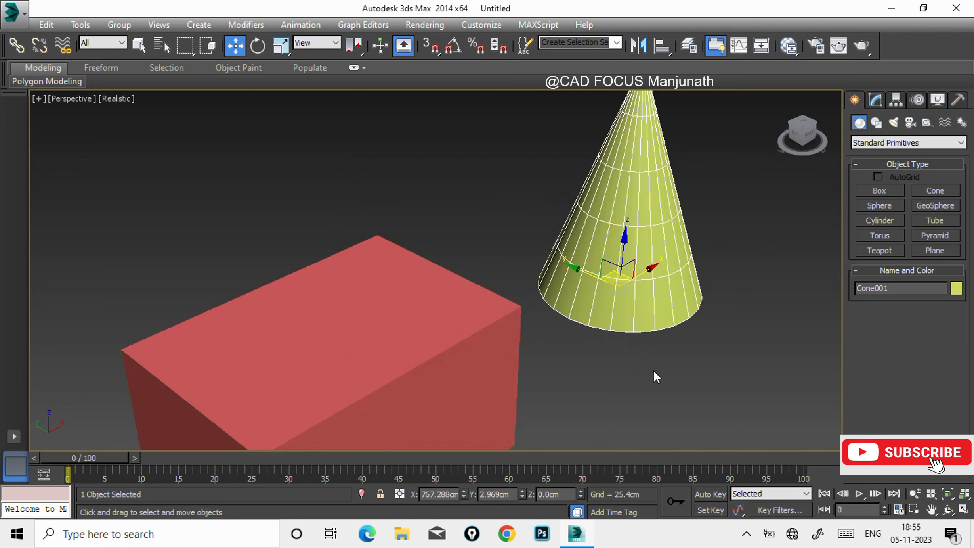
middle_click_drag(724, 360, 546, 418)
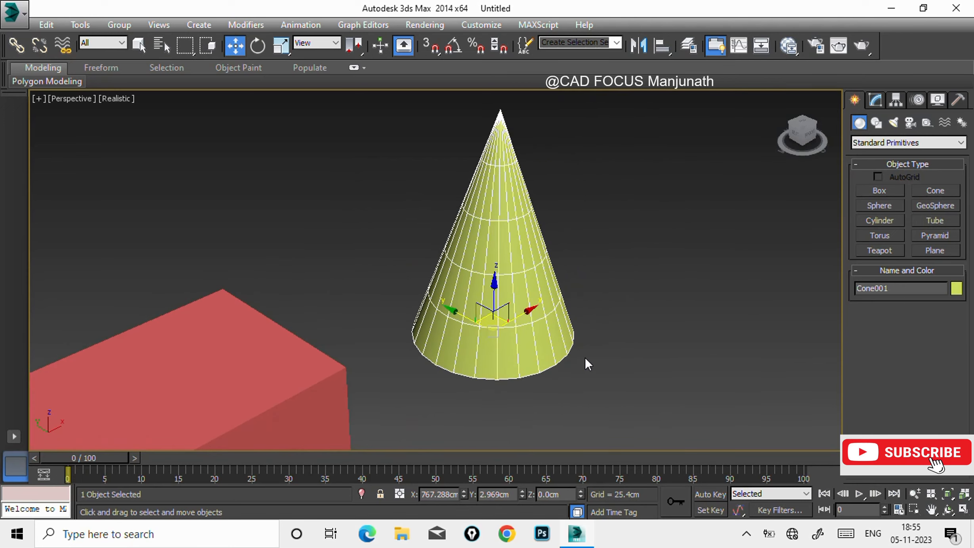
scroll(585, 357, "down", 2)
middle_click_drag(654, 406, 606, 386)
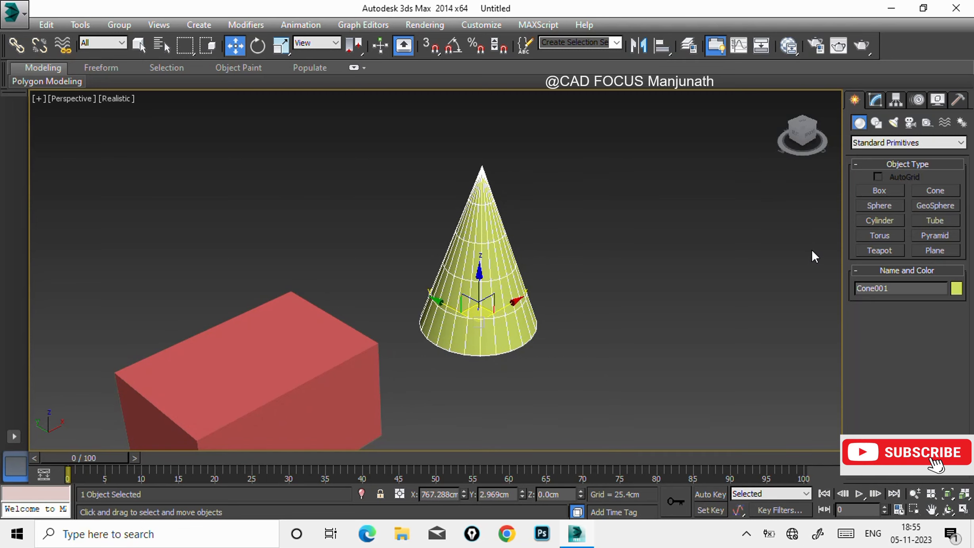
- Create a sphere slightly wider than the cone's base beside the cone in the Top view and view it in Perspective
key("t")
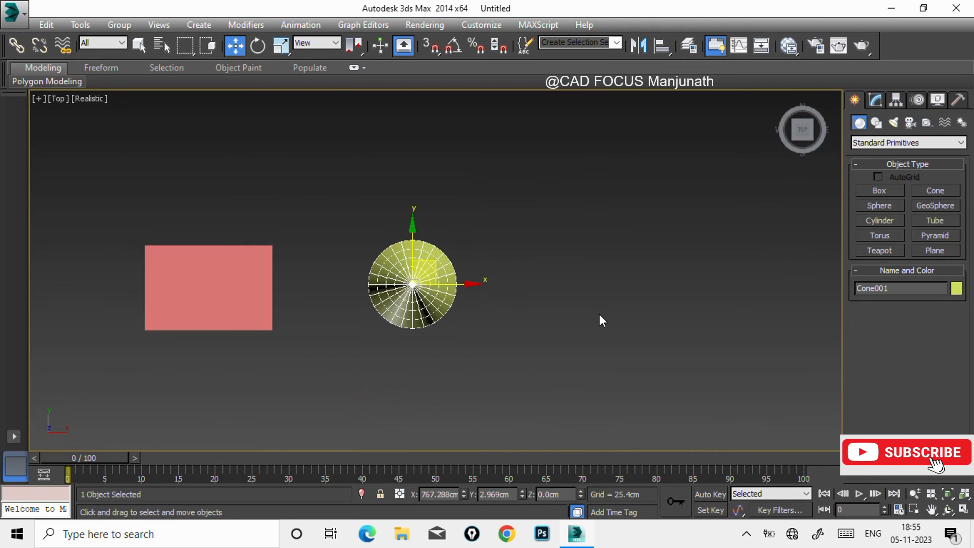
left_click(870, 206)
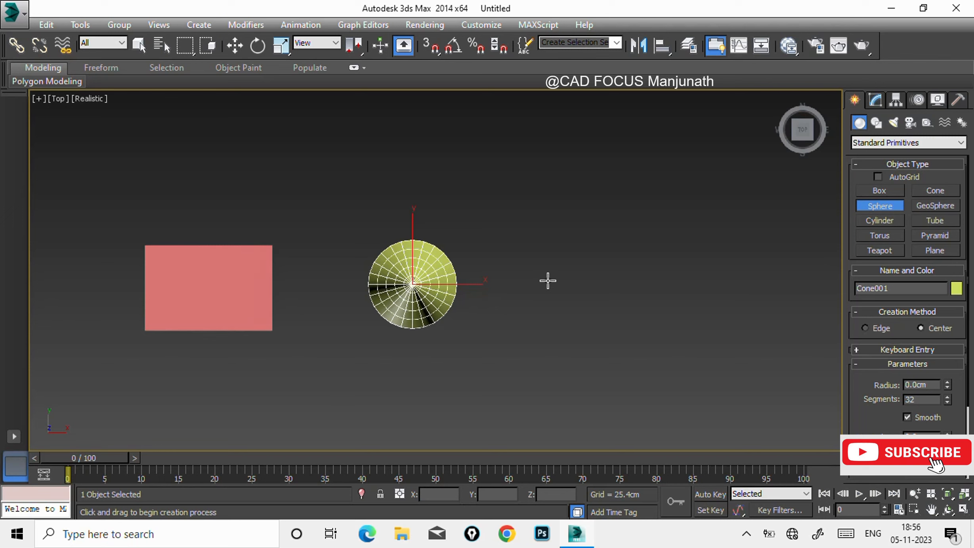
left_click_drag(565, 286, 605, 316)
key("w")
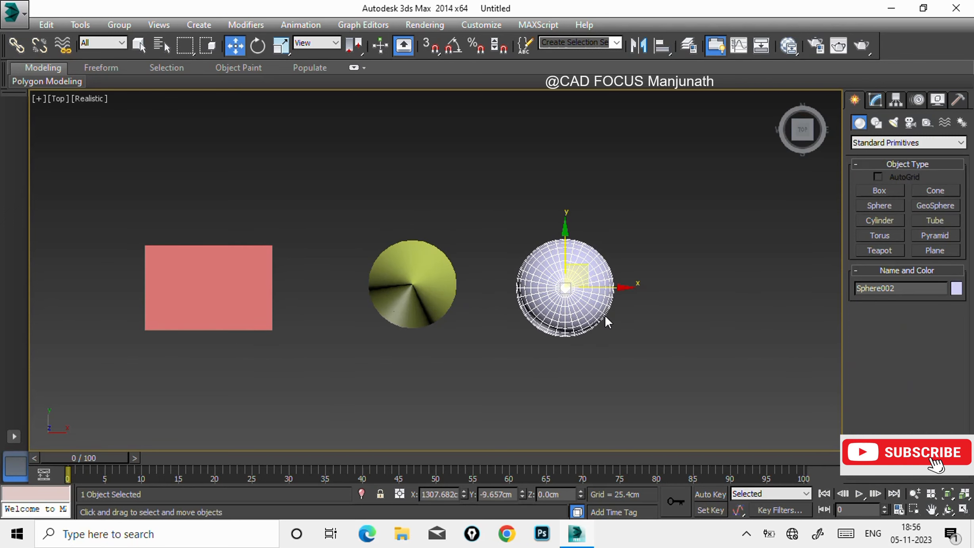
left_click(685, 296)
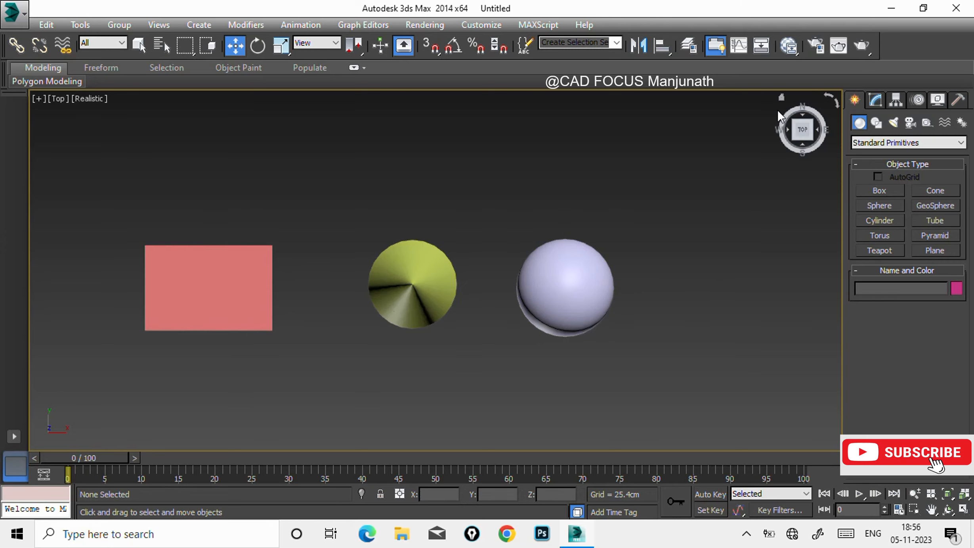
left_click(783, 96)
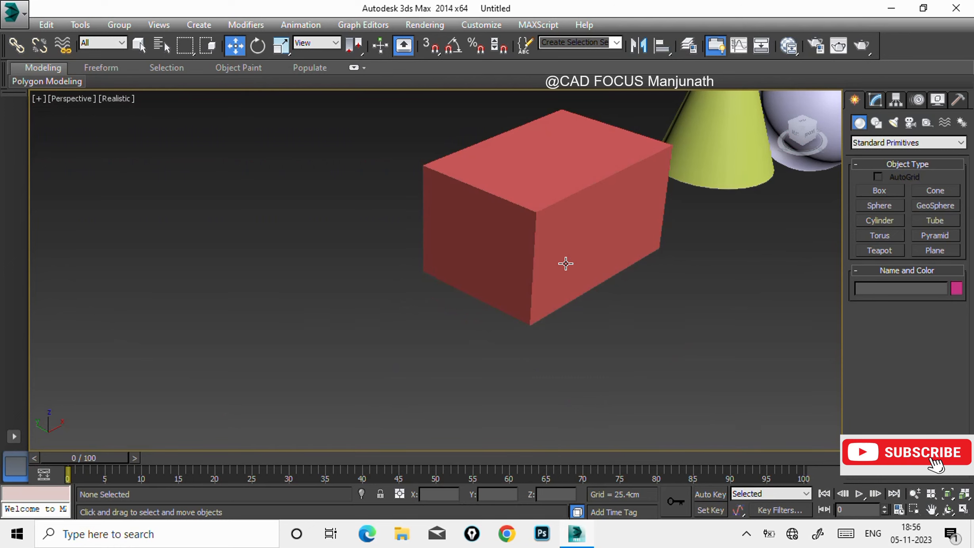
middle_click_drag(717, 233, 319, 385)
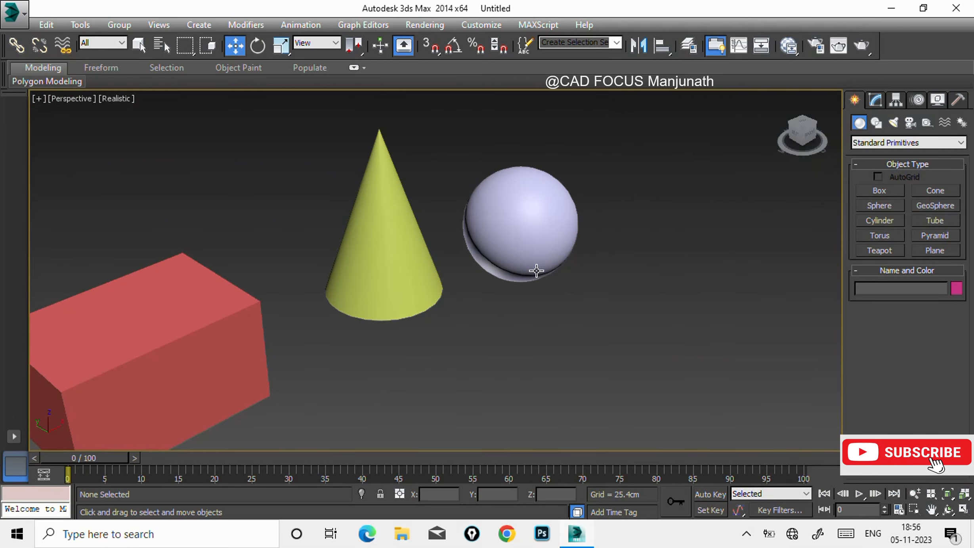
- Create a geosphere slightly smaller than the existing sphere, beside it on the positive X side in the Top view
key("t")
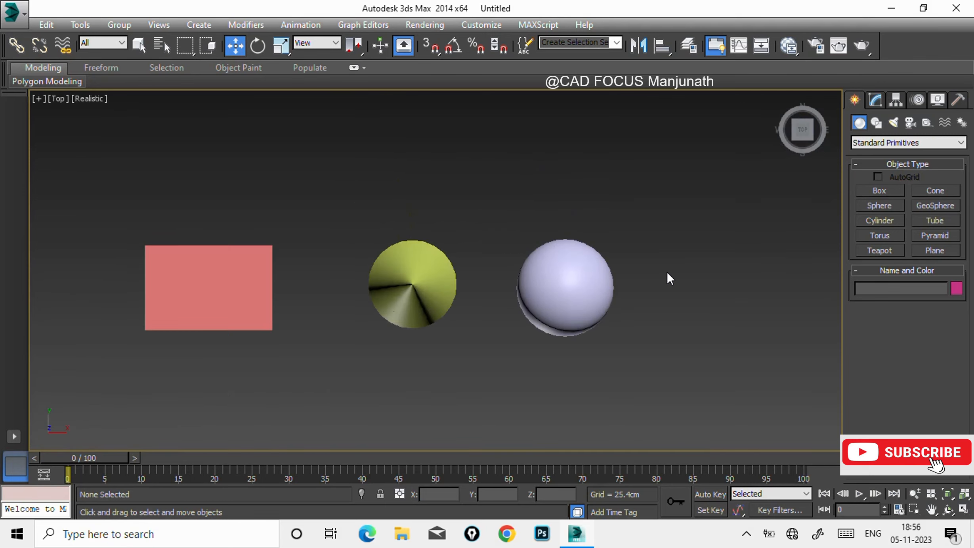
left_click(923, 204)
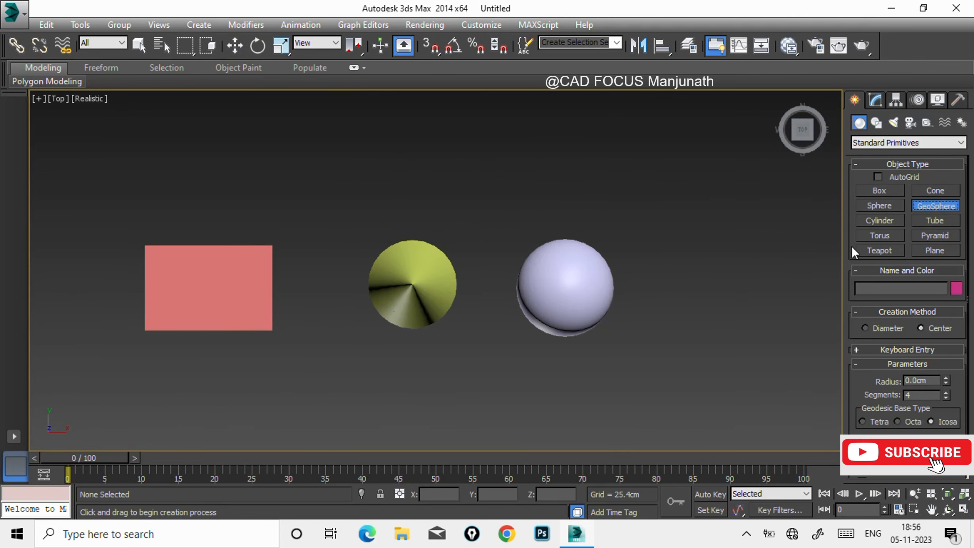
left_click_drag(689, 283, 708, 319)
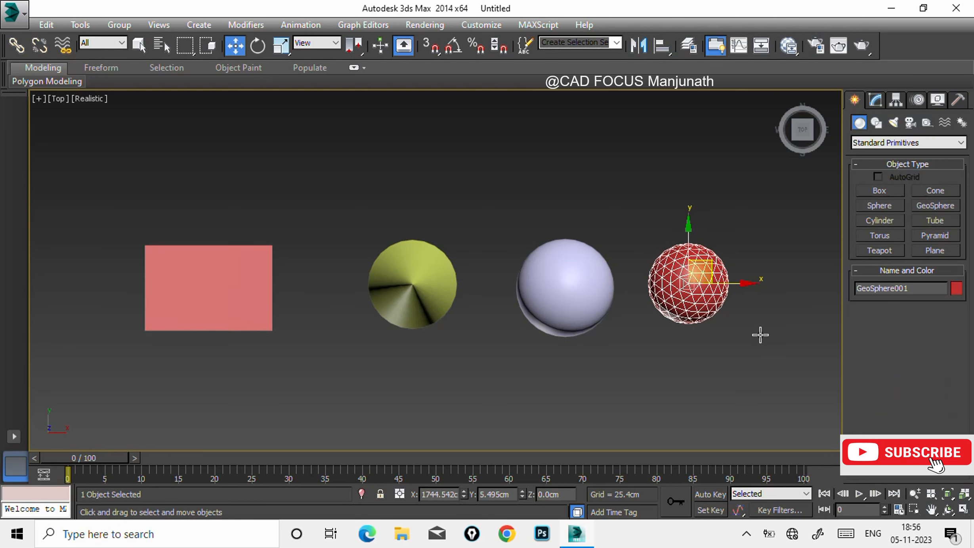
key("w")
left_click(767, 331)
- Delete the small teal sphere hidden inside the large sphere using wireframe display, and restore realistic shading
scroll(701, 284, "up", 5)
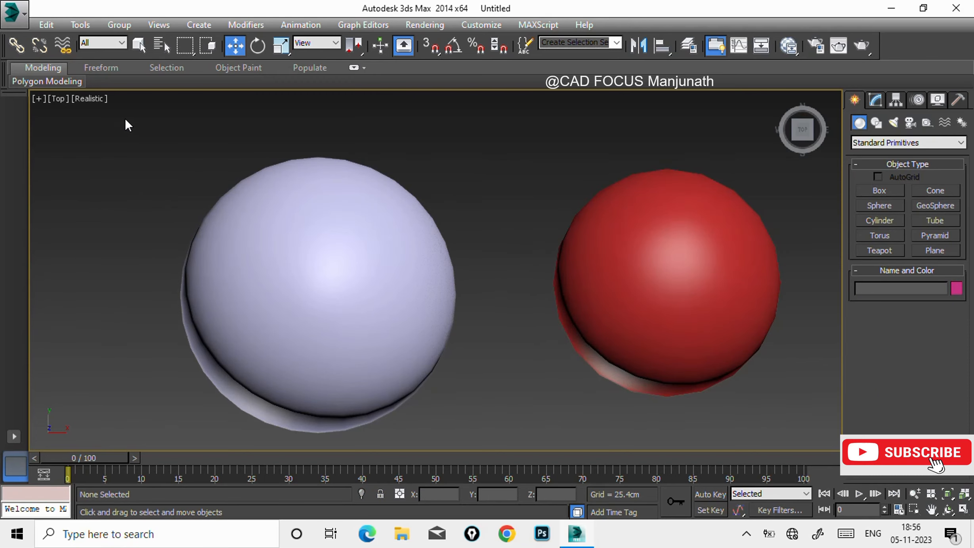
key("F3")
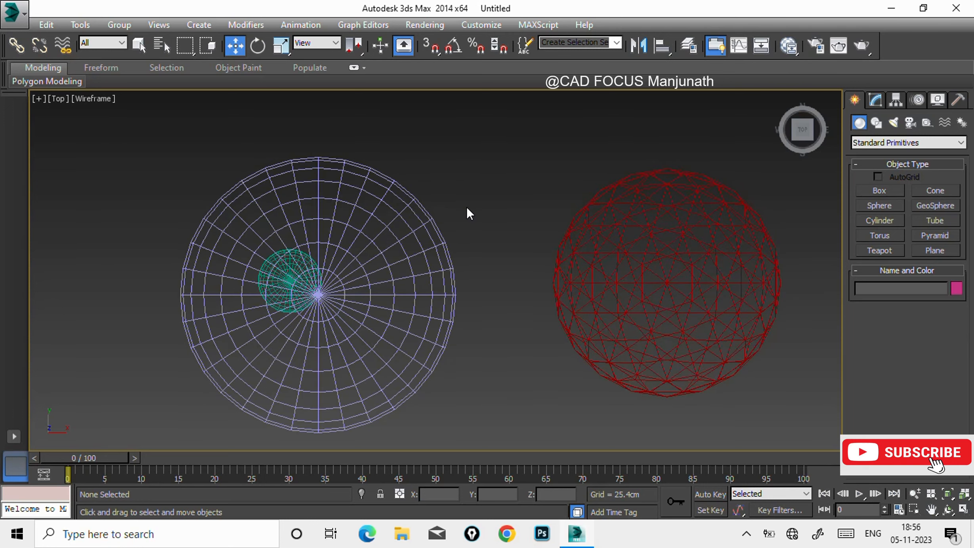
left_click(284, 277)
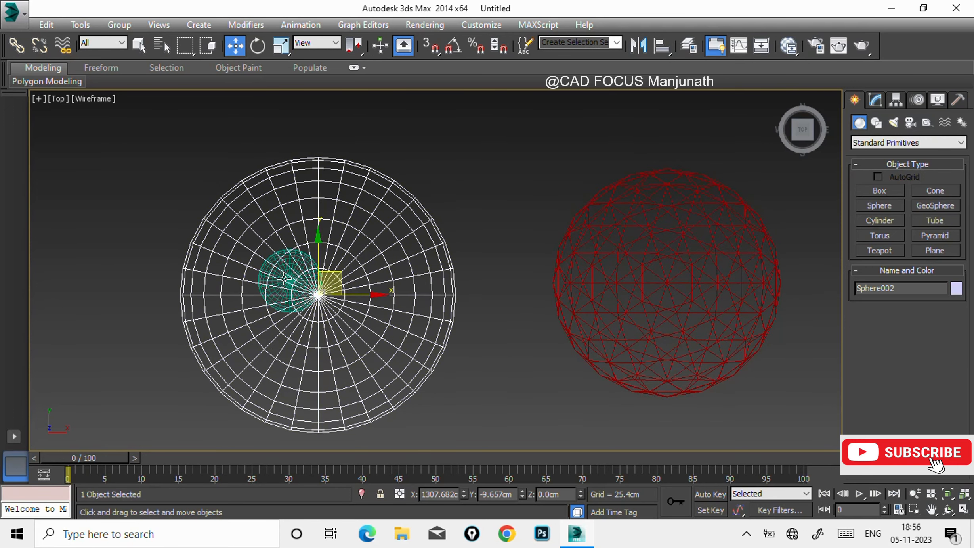
left_click(265, 269)
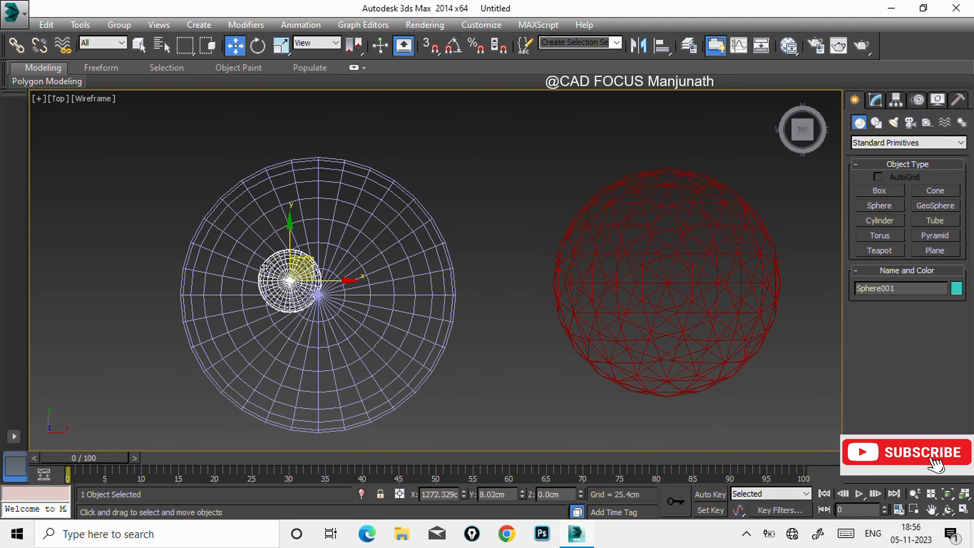
key("Delete")
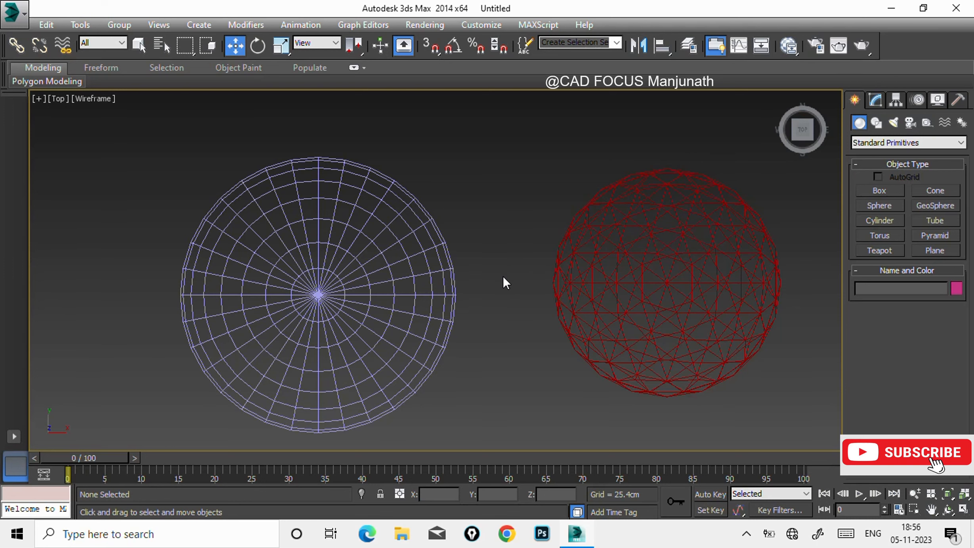
key("F3")
scroll(503, 276, "down", 8)
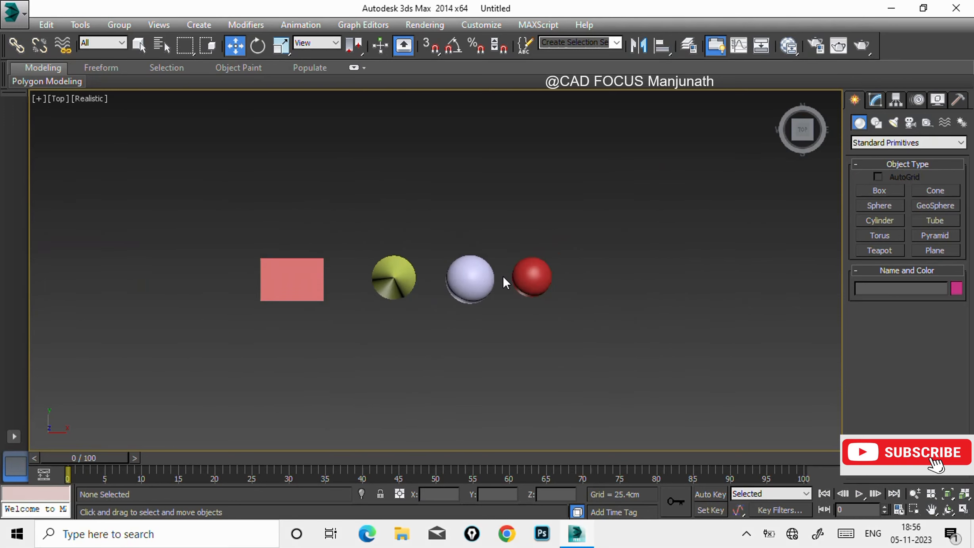
scroll(562, 256, "up", 2)
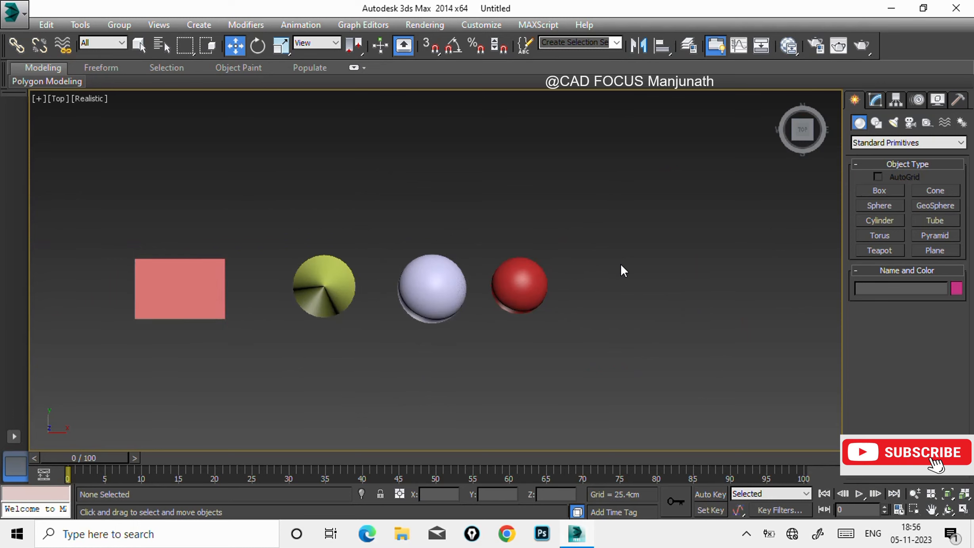
left_click(874, 222)
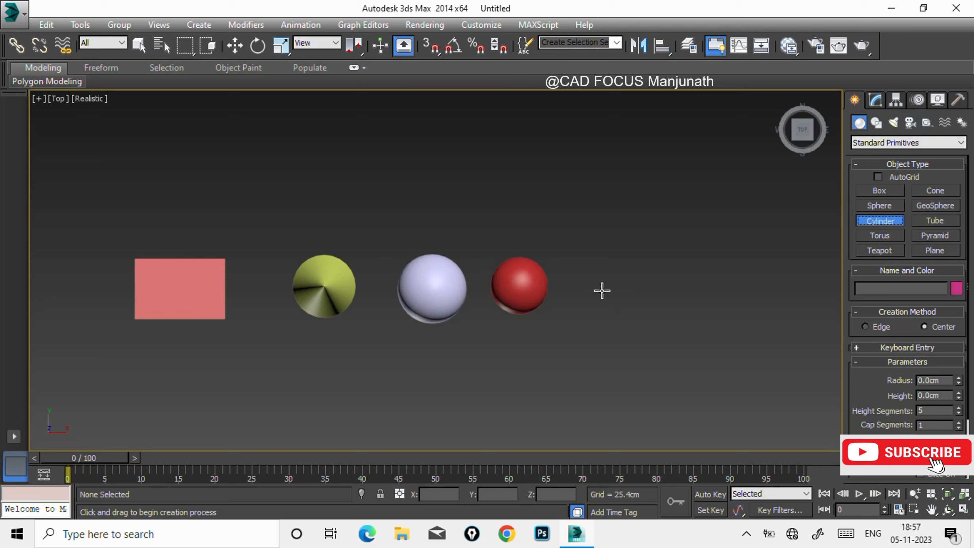
left_click_drag(607, 291, 622, 299)
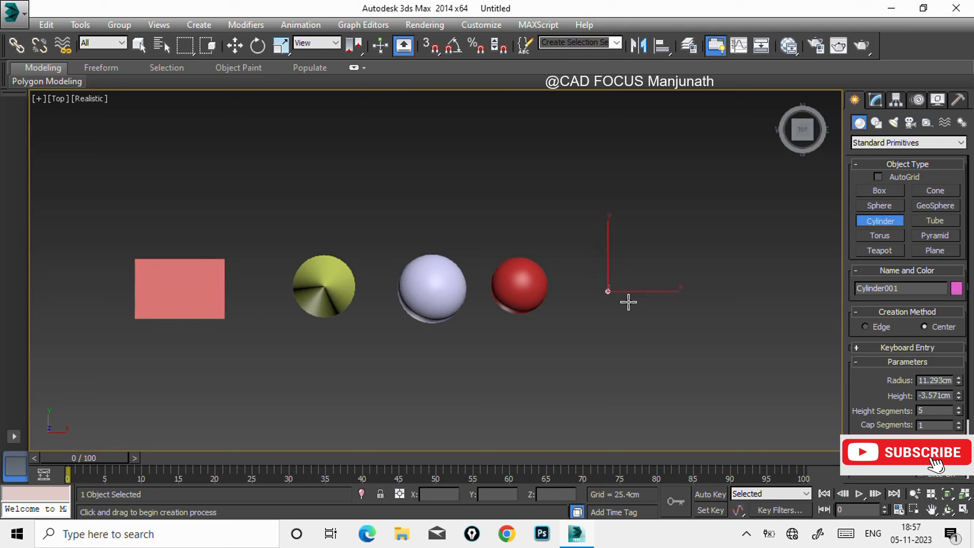
key("w")
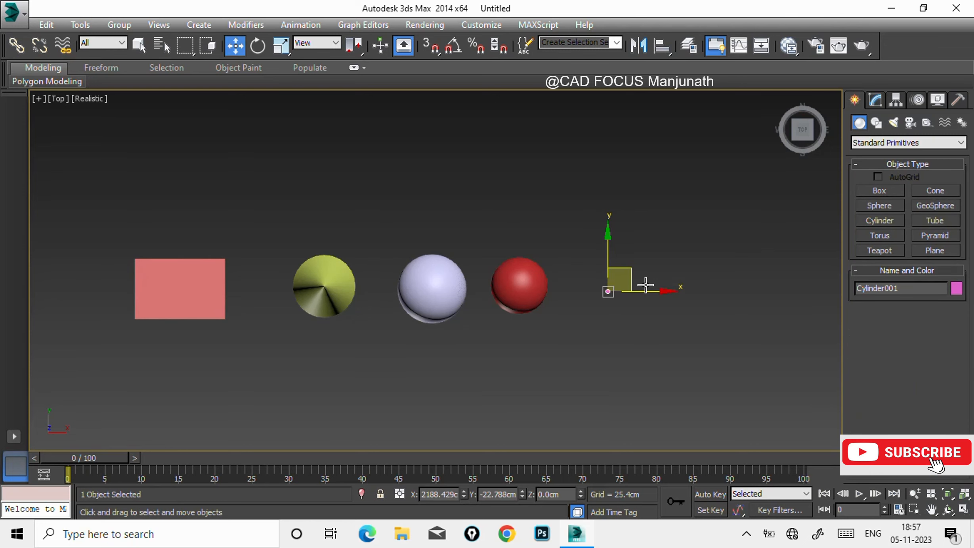
left_click(648, 290)
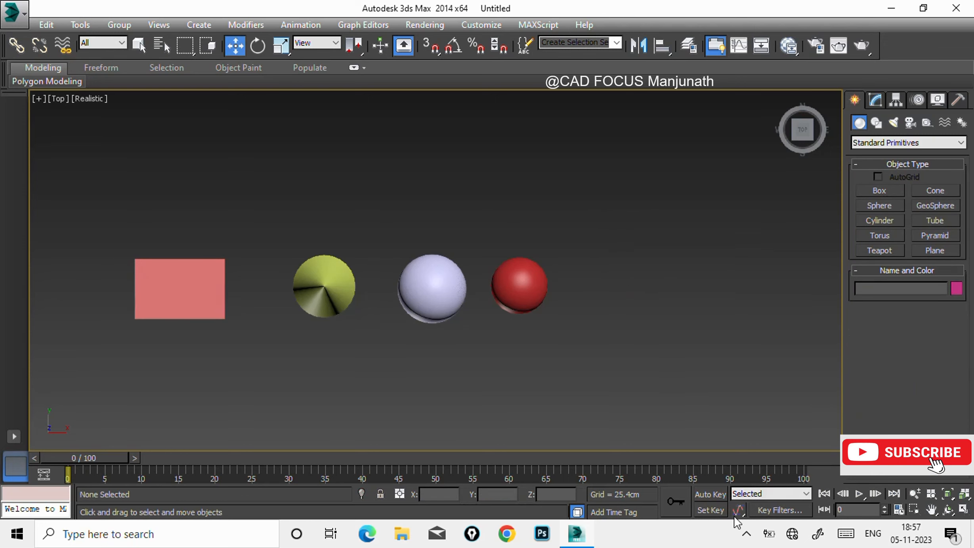
left_click(747, 534)
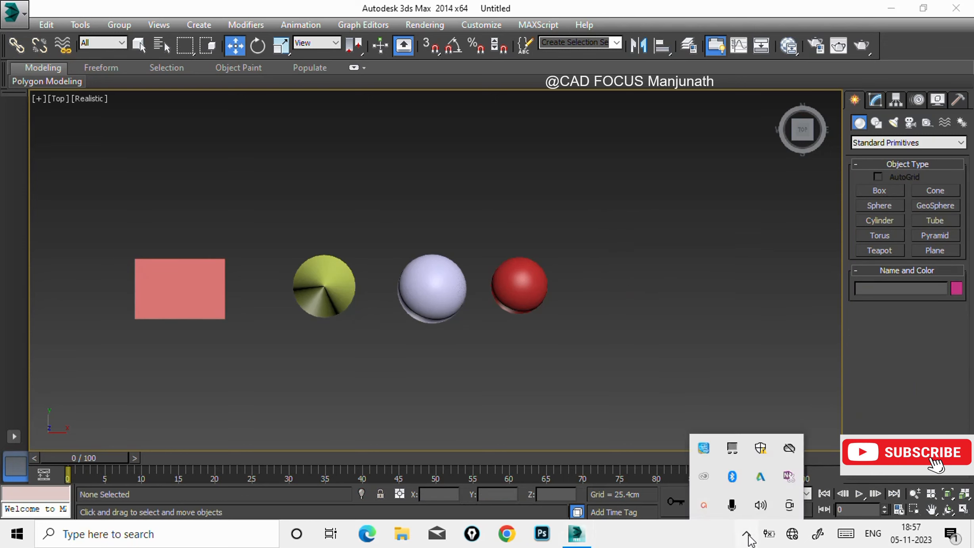
left_click(705, 504)
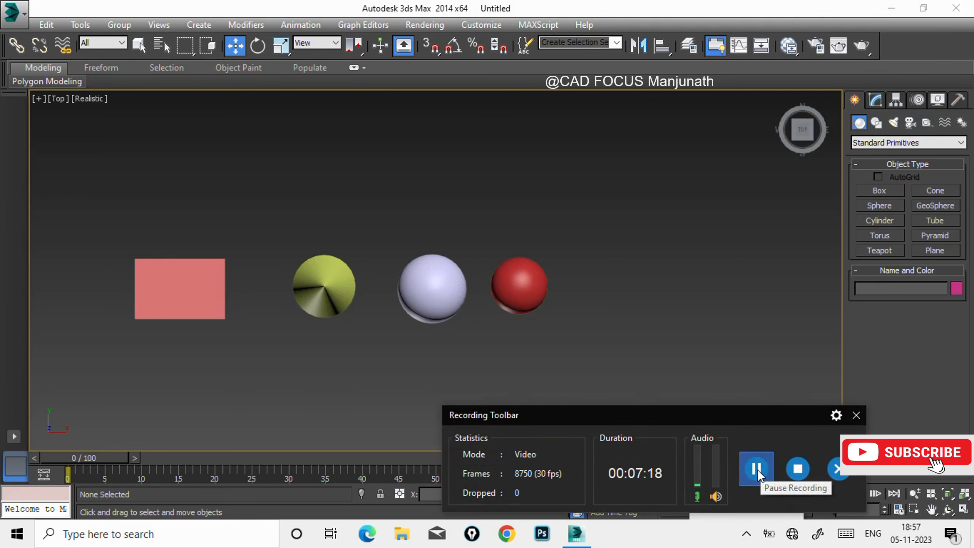
left_click_drag(736, 415, 831, 490)
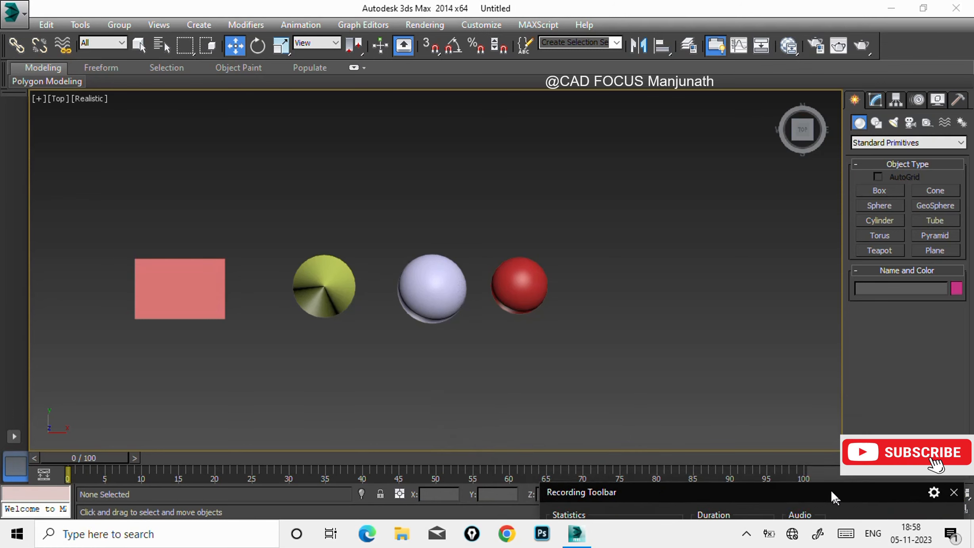
- Create a cylinder beside the geosphere, drawing a radius of about 153 cm in the Top view and a height of about 347 cm in Front
left_click(888, 220)
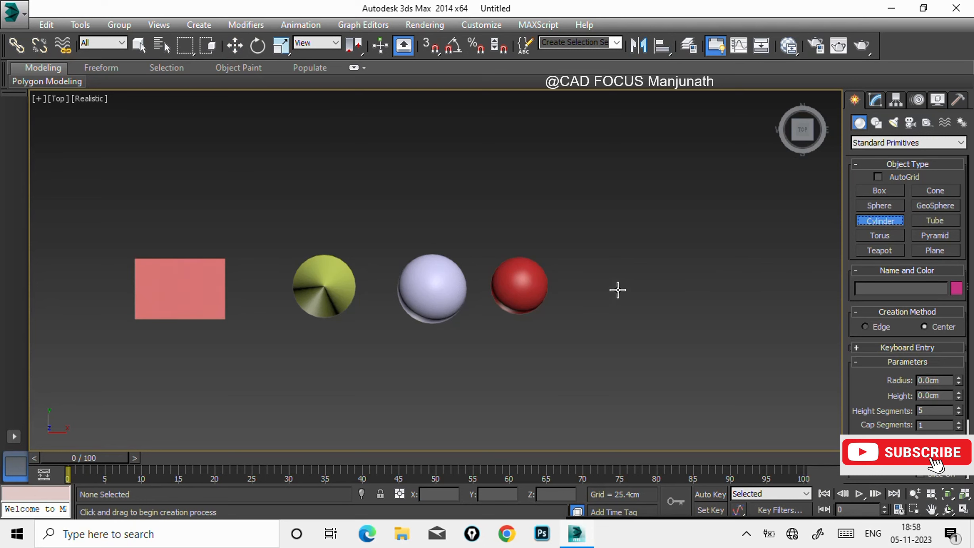
left_click_drag(611, 288, 639, 302)
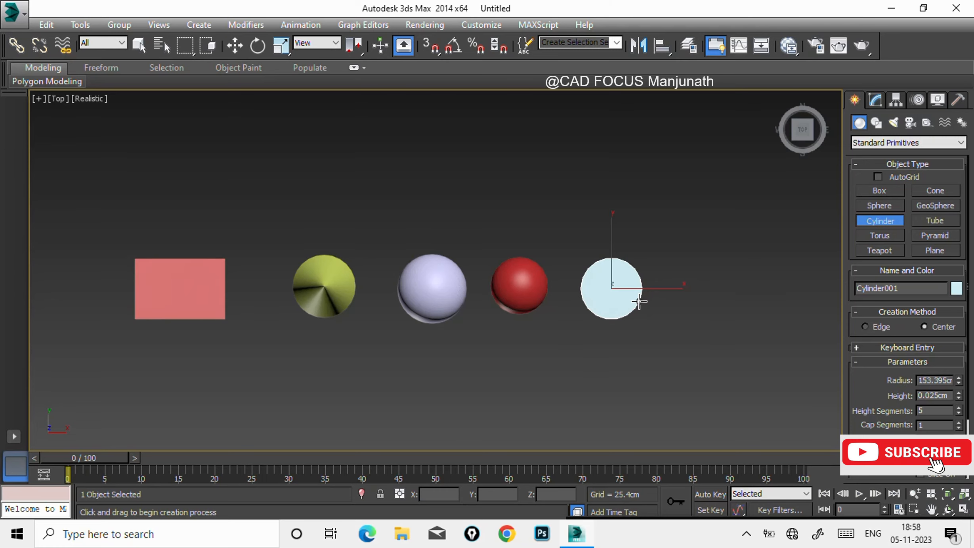
key("f")
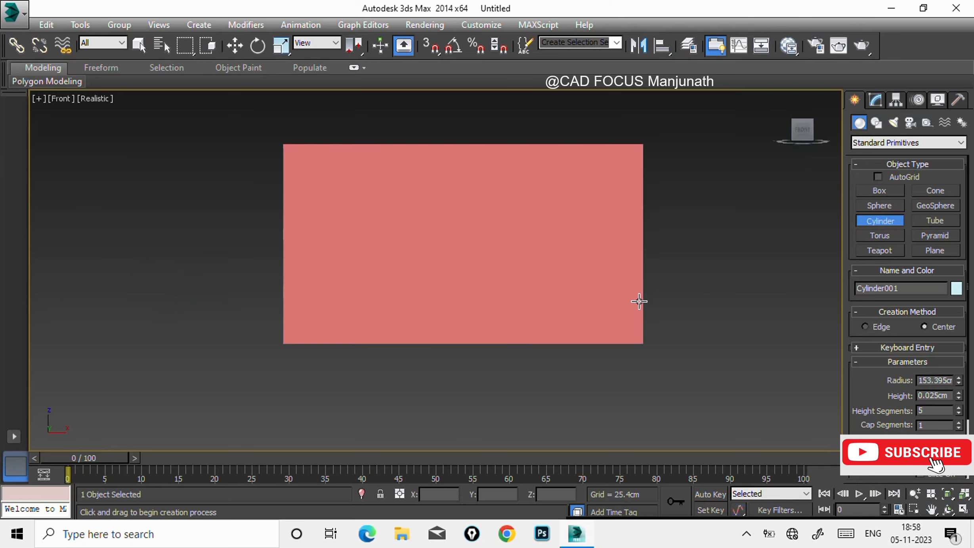
scroll(639, 301, "down", 6)
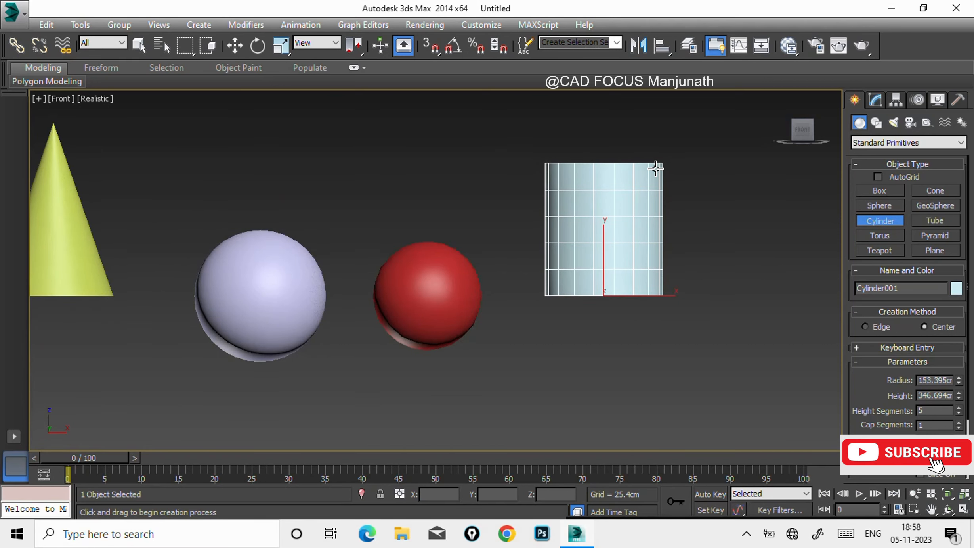
left_click(656, 169)
key("w")
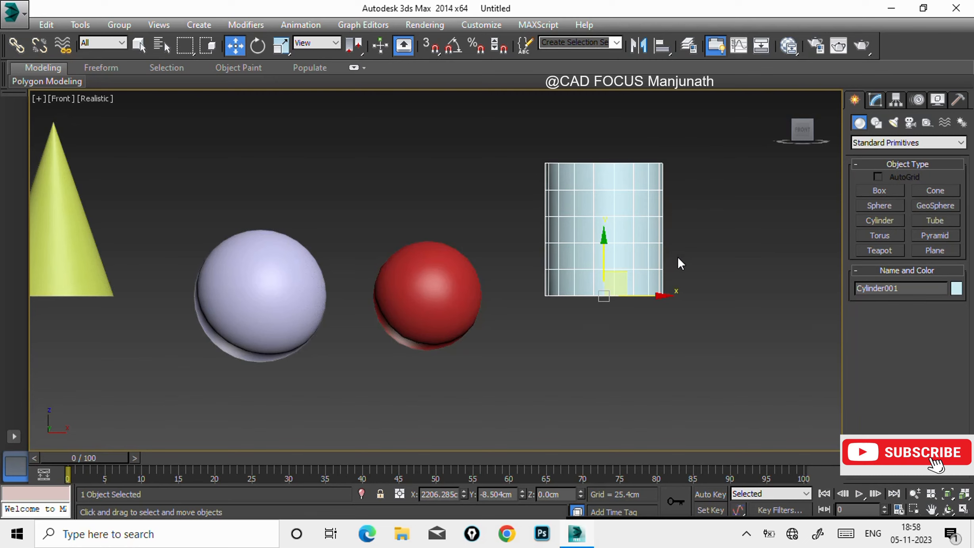
- Draw a tube's ring base beside the cylinder in the Top view, with radii of about 86 cm and 153 cm
key("t")
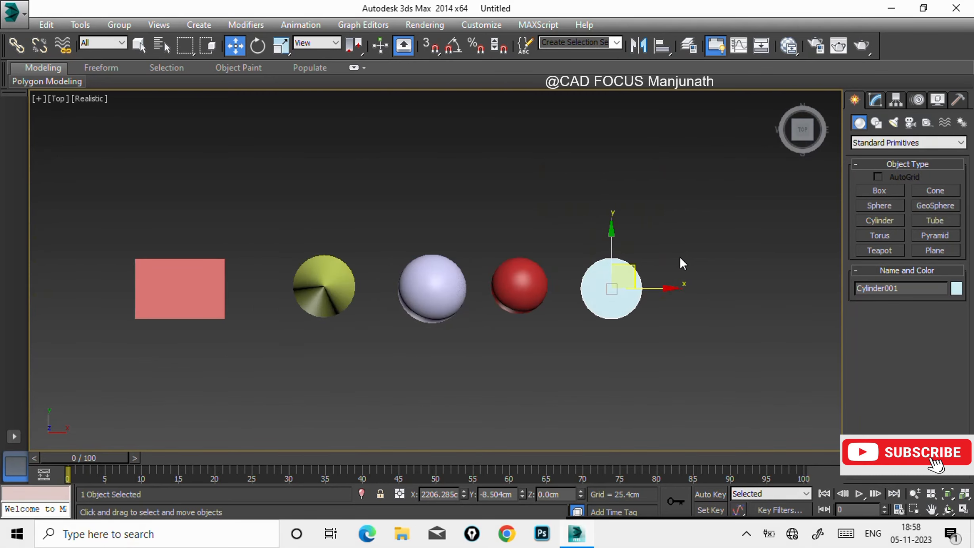
left_click(935, 220)
middle_click_drag(711, 281, 529, 293)
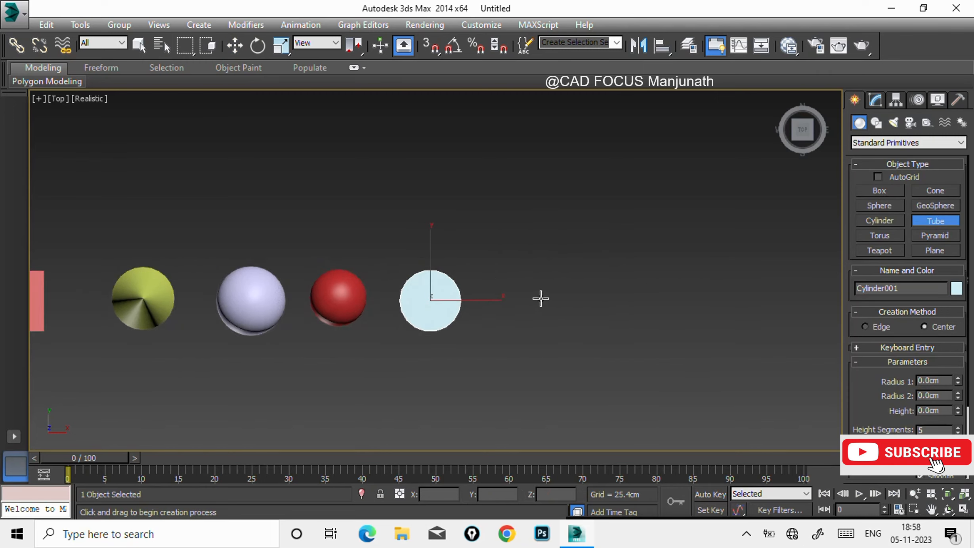
scroll(541, 299, "up", 3)
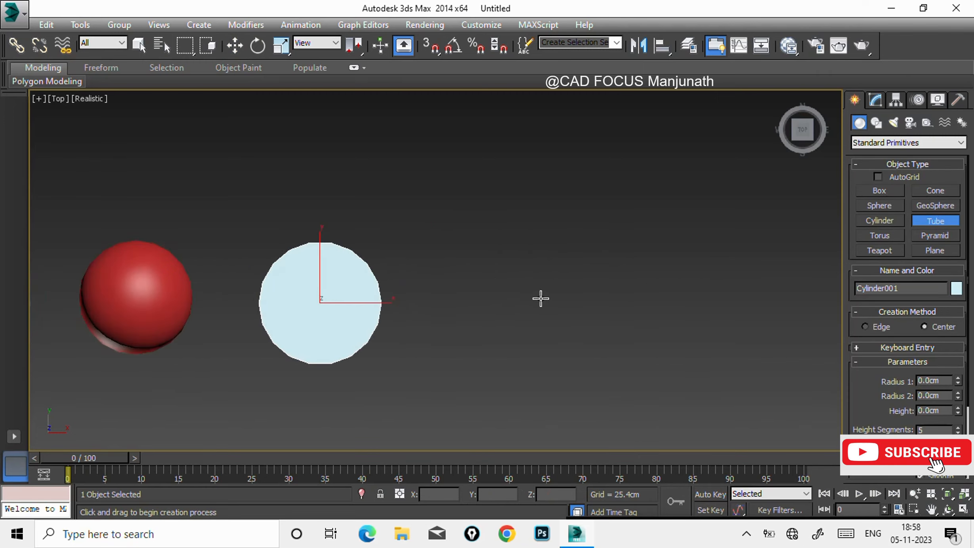
left_click_drag(540, 298, 574, 309)
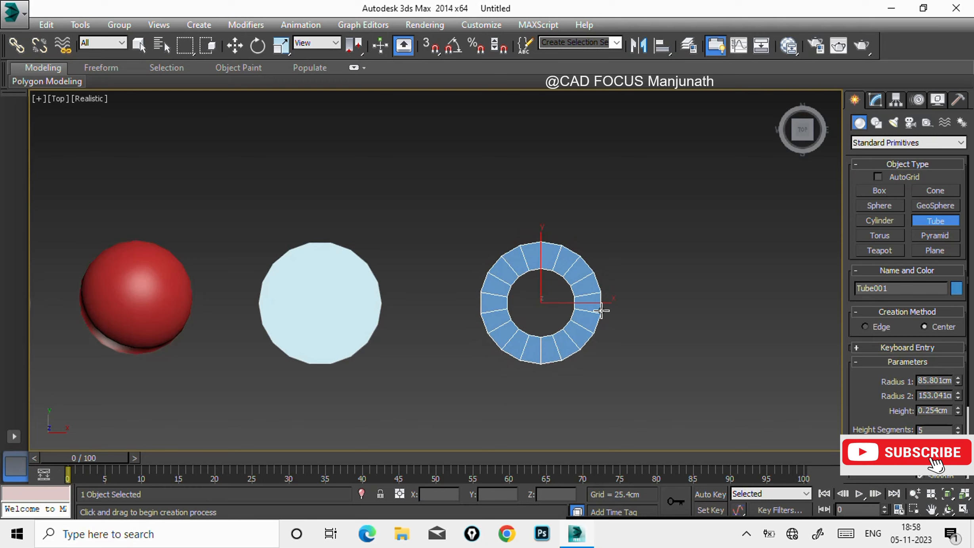
- Raise the tube to a height of about 337 cm in the Front view
key("f")
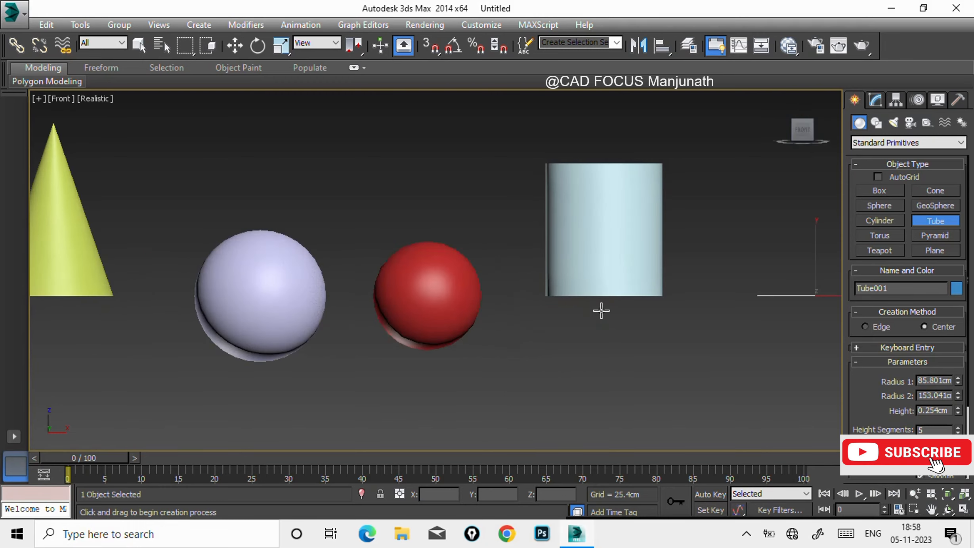
middle_click_drag(604, 226, 416, 240)
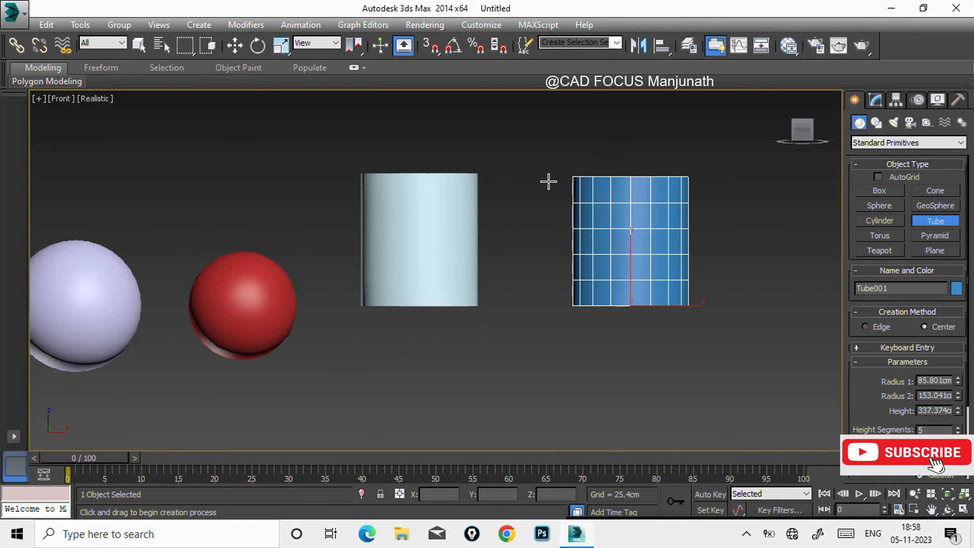
left_click(548, 181)
key("w")
- Create a torus with radii of about 136 cm and 56 cm beside the tube in the Top view, and frame it in Perspective
key("t")
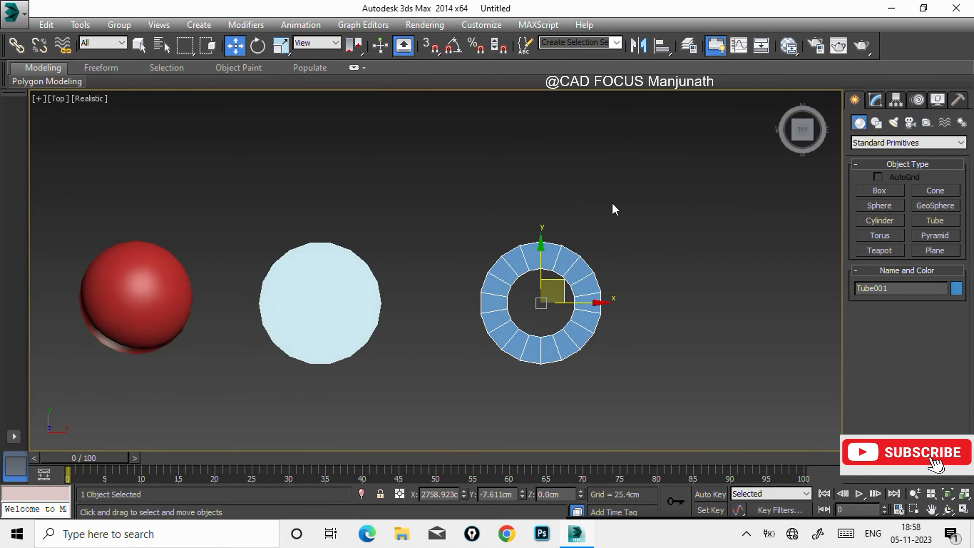
left_click(893, 237)
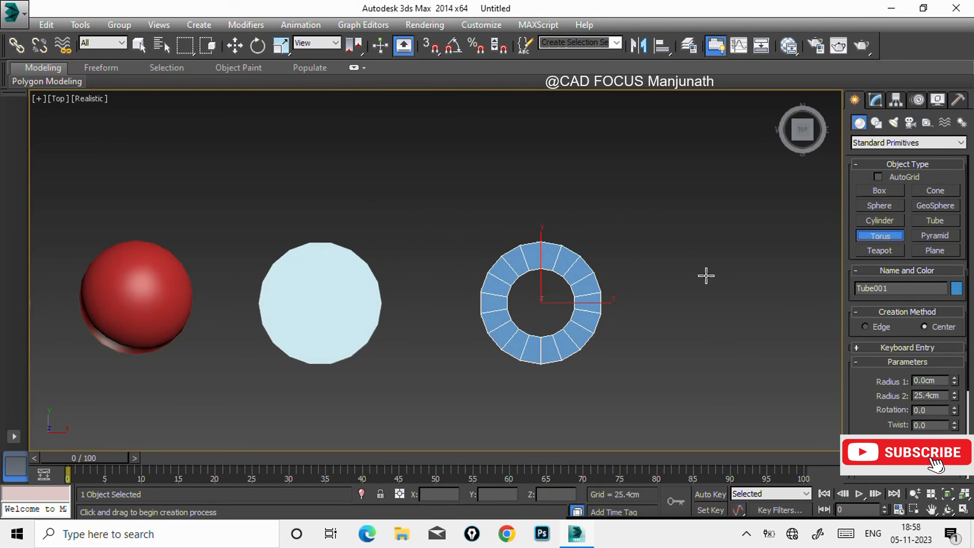
middle_click_drag(662, 289, 543, 272)
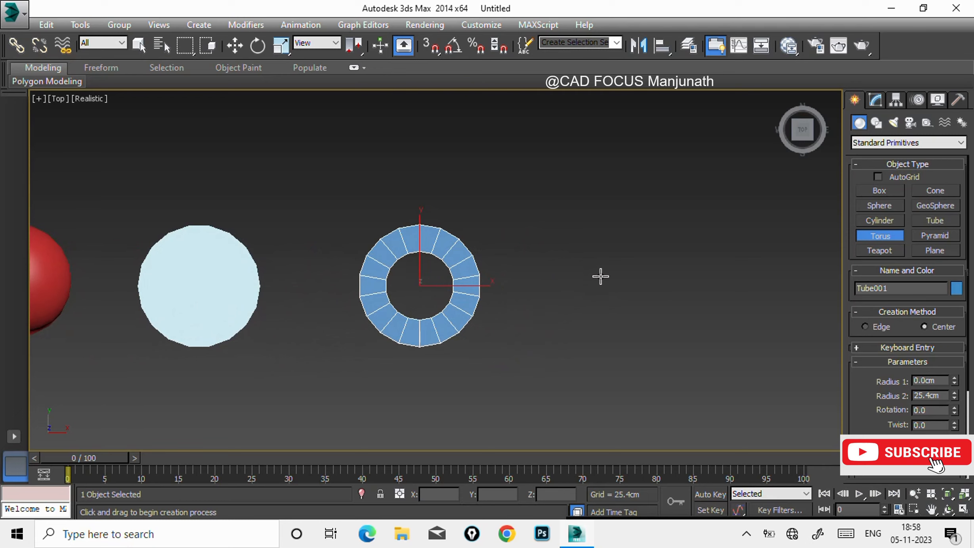
left_click_drag(628, 270, 699, 296)
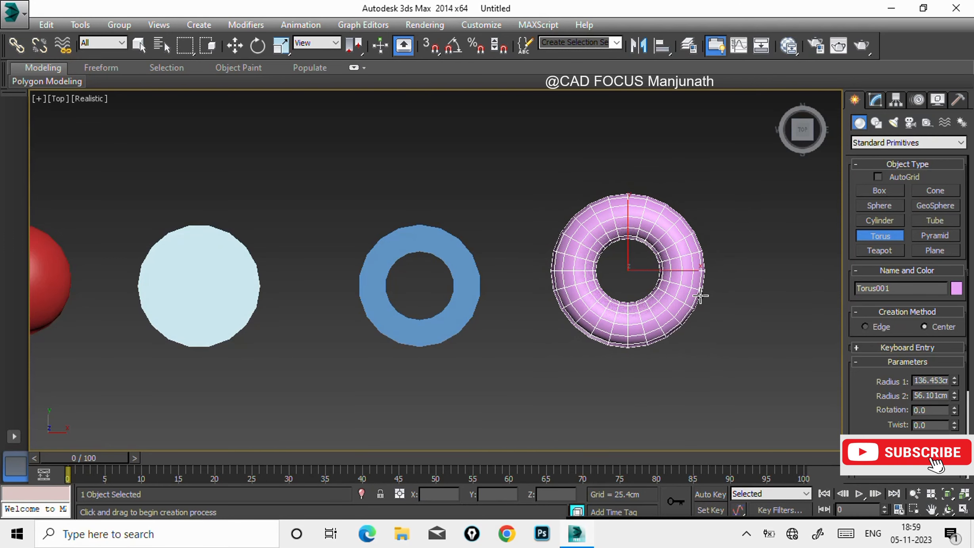
key("w")
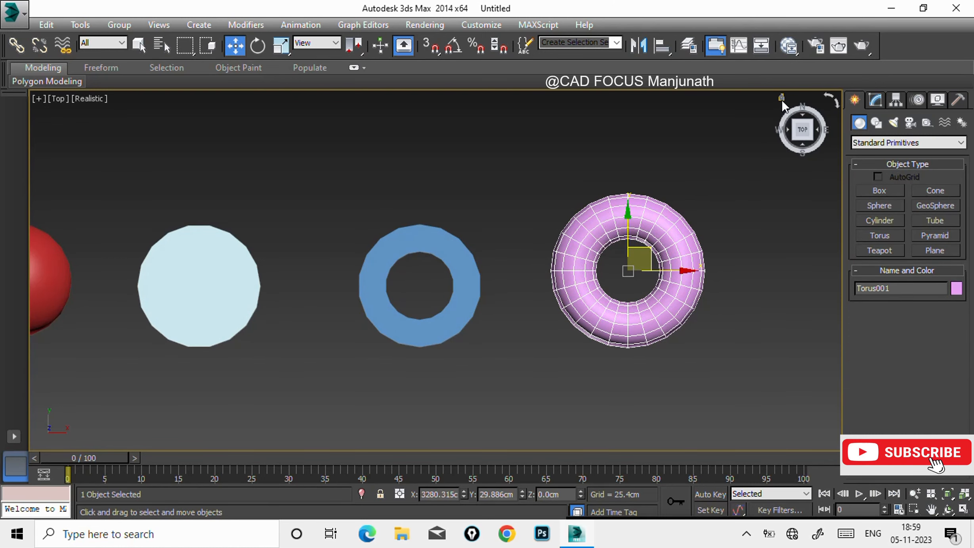
left_click(781, 98)
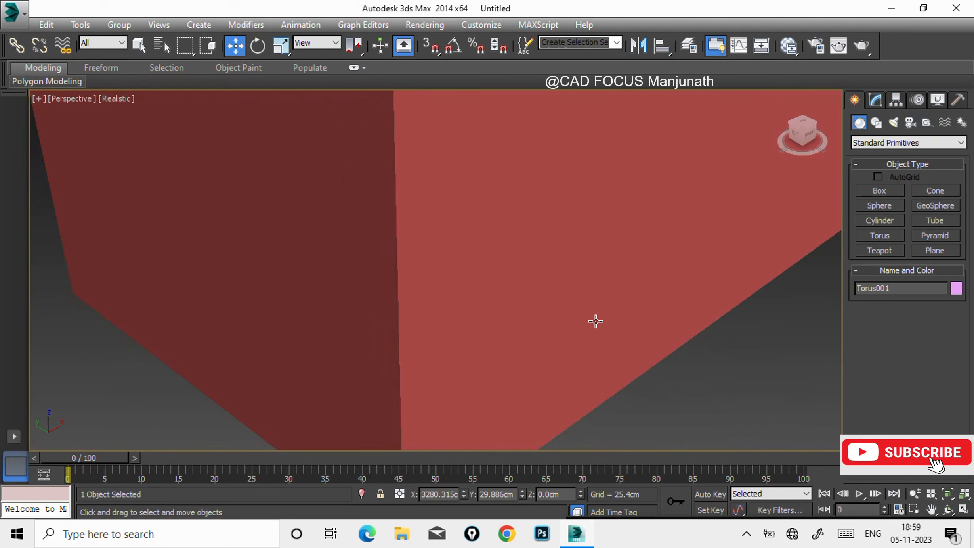
key("z")
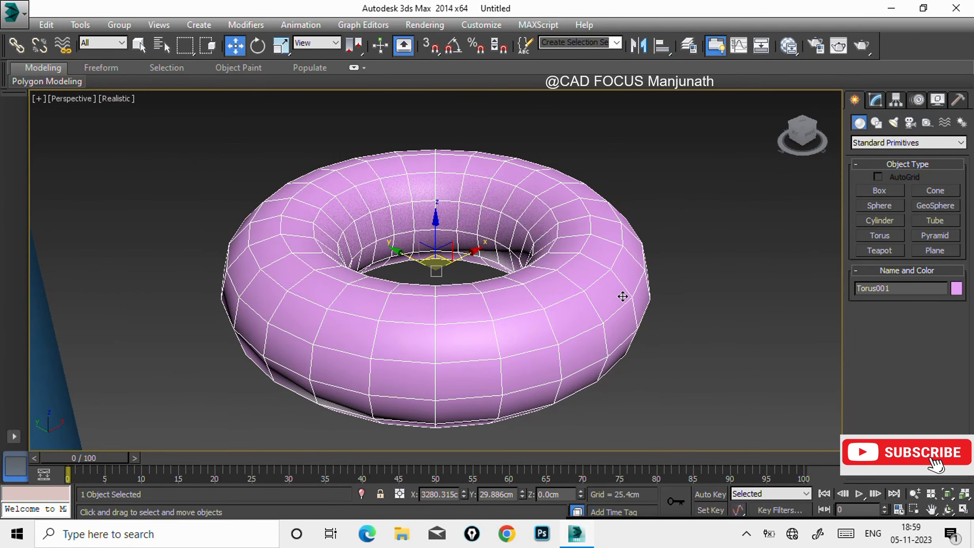
- Draw a pyramid's base about 399 cm wide and 414 cm deep in the Top view, in front of the row of primitives
scroll(622, 296, "down", 5)
middle_click_drag(696, 369, 632, 311)
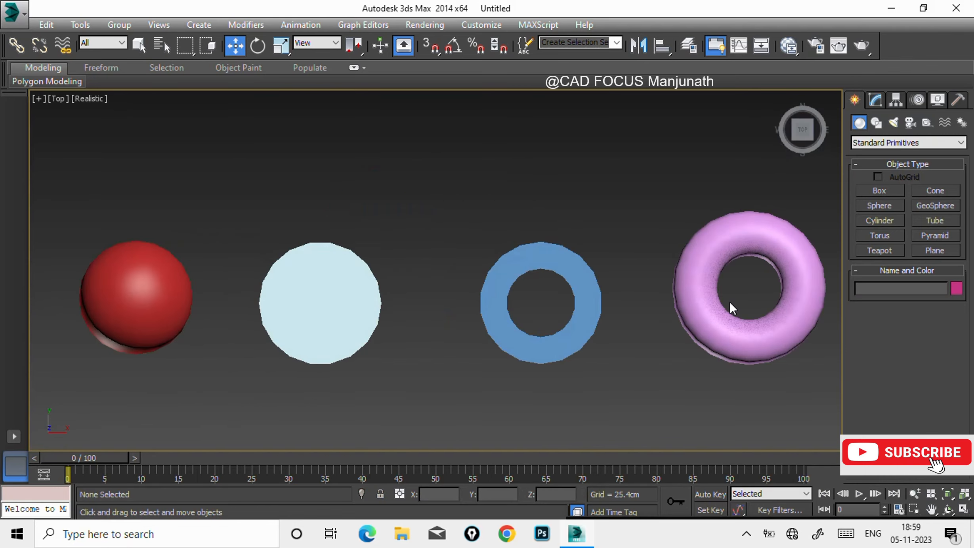
scroll(654, 311, "down", 10)
scroll(674, 311, "up", 5)
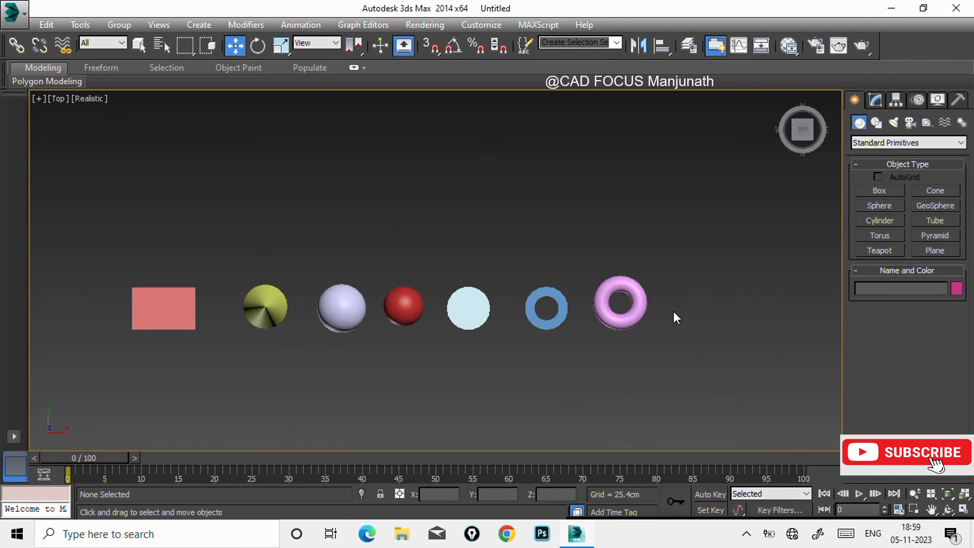
middle_click_drag(446, 390, 533, 283)
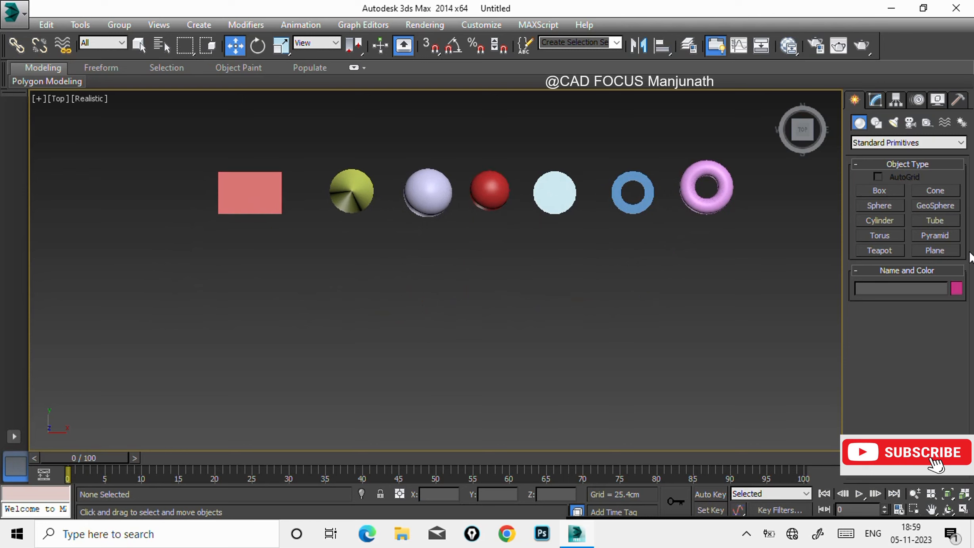
left_click(945, 235)
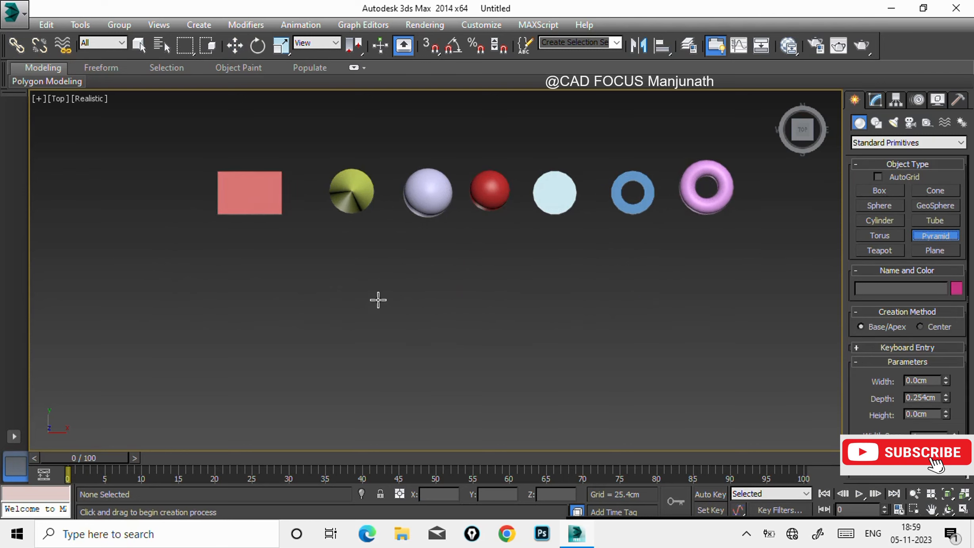
left_click_drag(378, 299, 435, 358)
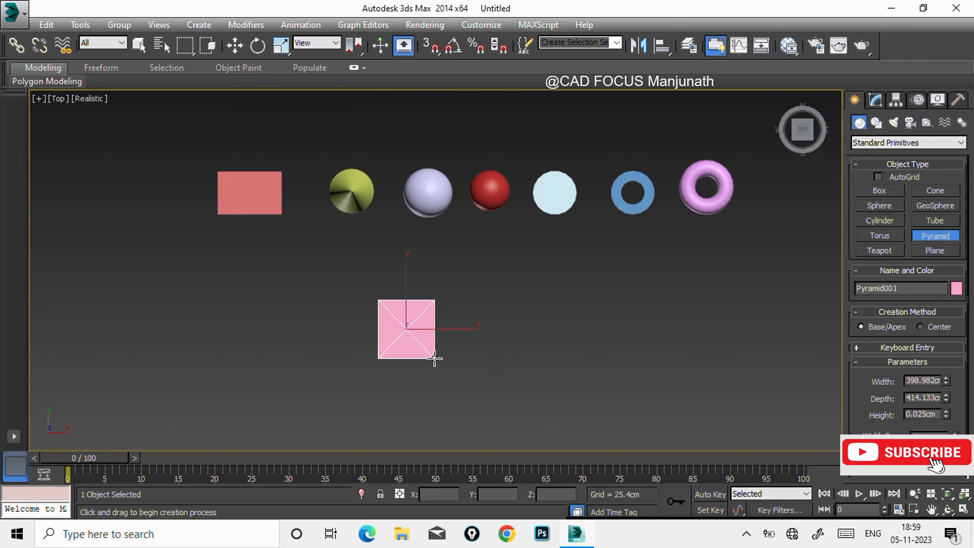
- Raise the pyramid's apex in the Front view to about the height of the box, and finish creating it
key("f")
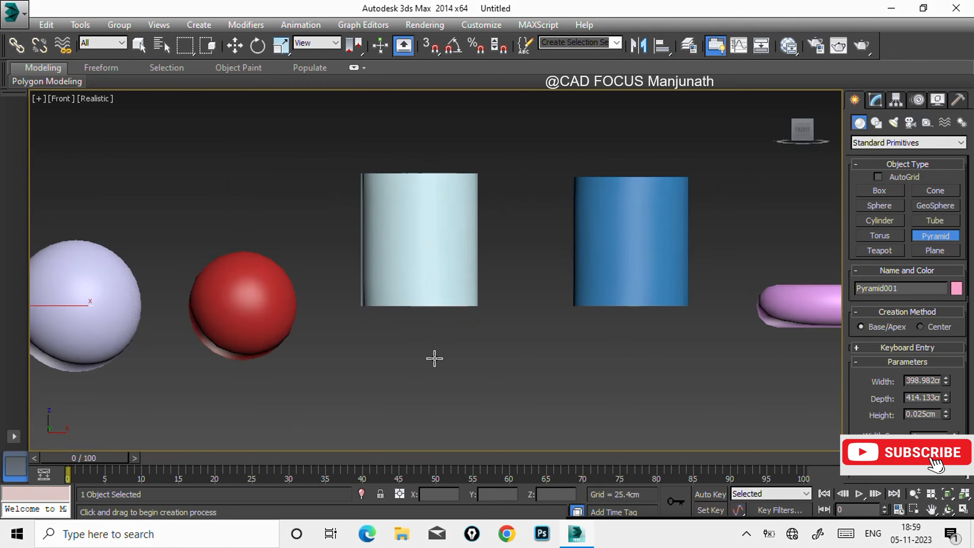
key("z")
scroll(434, 358, "down", 10)
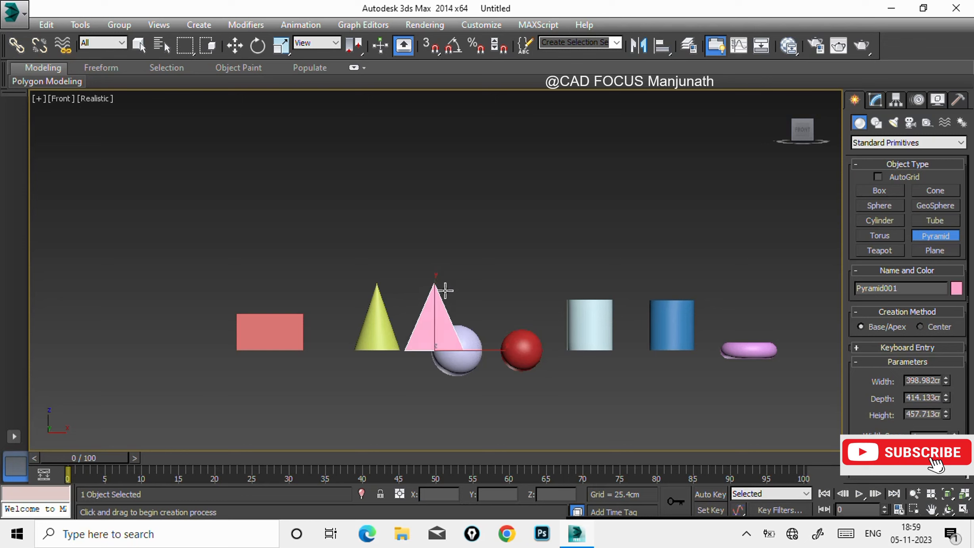
left_click(450, 324)
key("w")
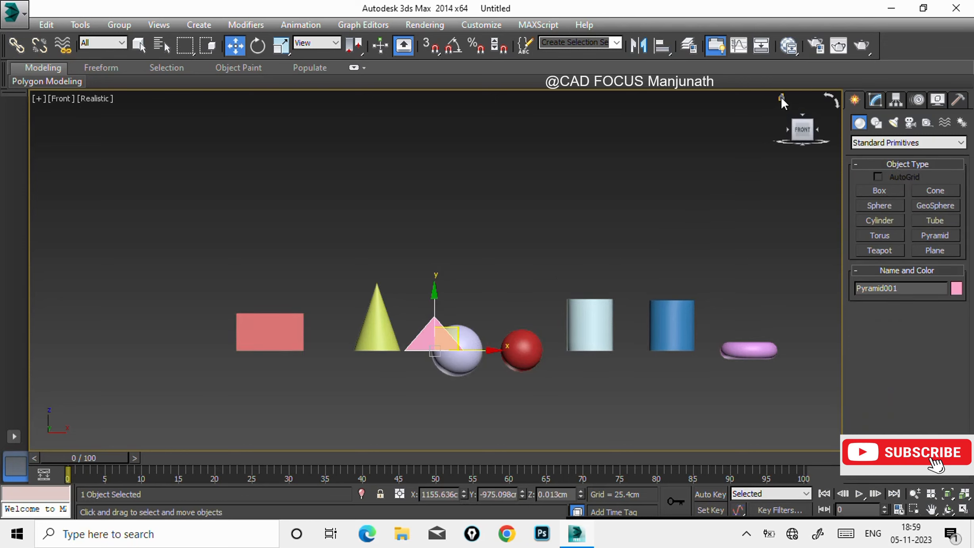
- Examine the pyramid from different sides in the Perspective view
left_click(780, 98)
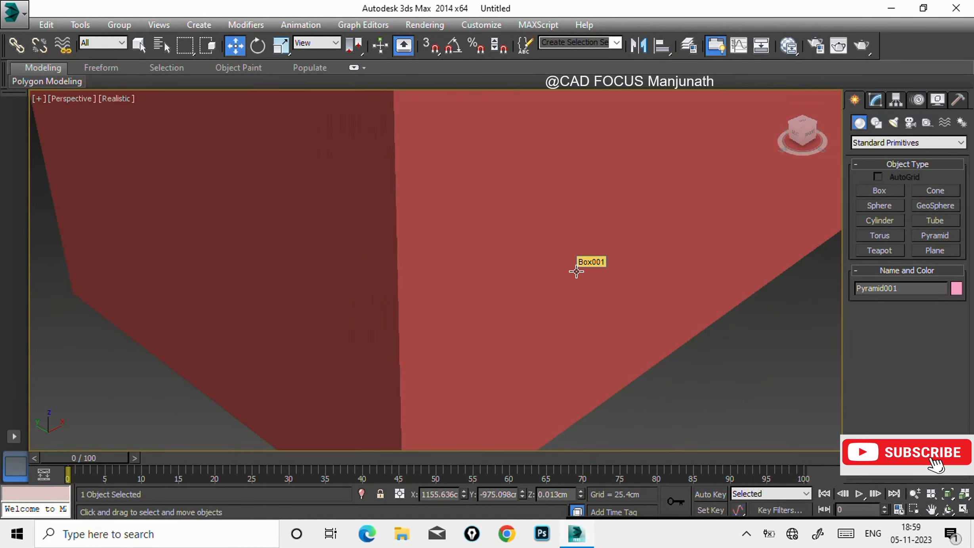
scroll(576, 262, "down", 5)
scroll(726, 249, "up", 10)
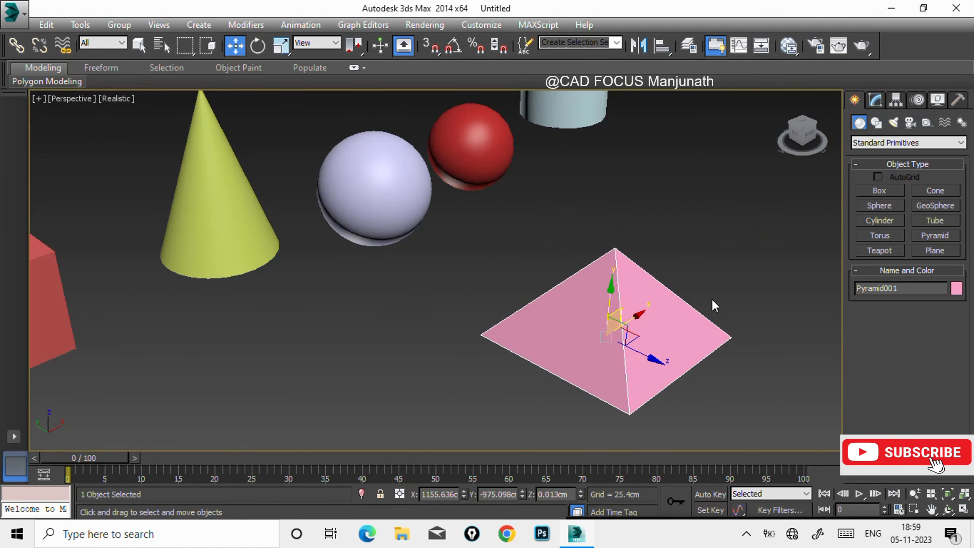
middle_click_drag(753, 289, 607, 237)
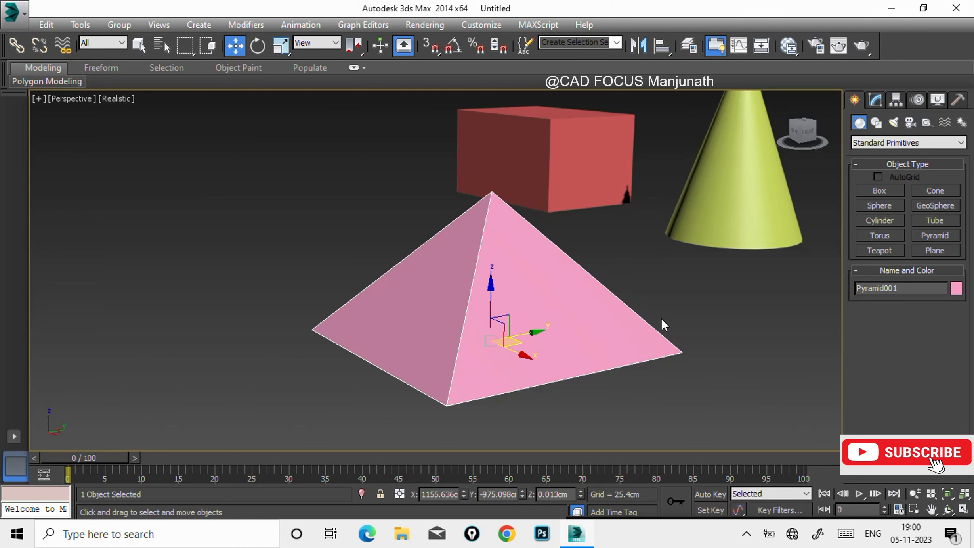
scroll(661, 319, "down", 4)
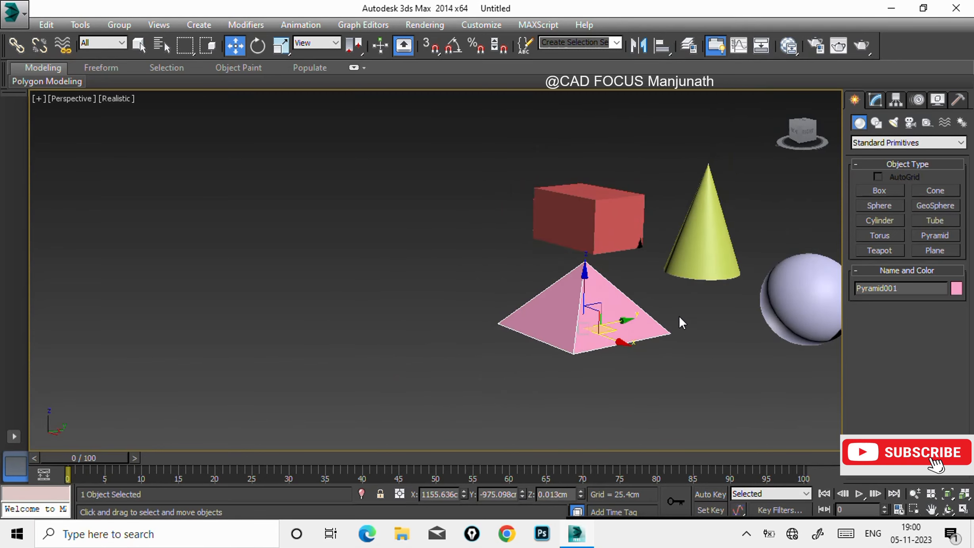
middle_click_drag(679, 316, 621, 317, "alt")
- Create a teapot with a radius of about 174 cm beside the pyramid in the Top view, and frame it in Perspective
key("t")
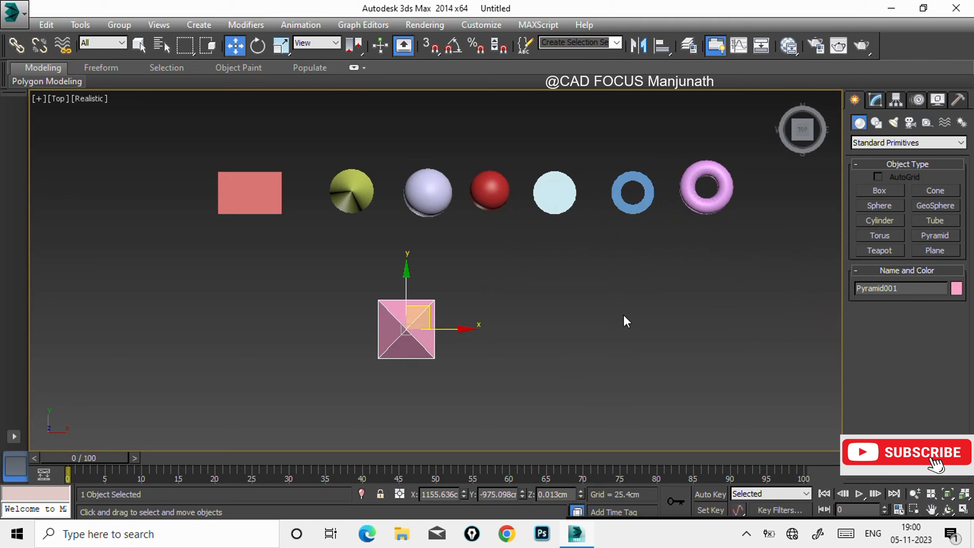
left_click(551, 344)
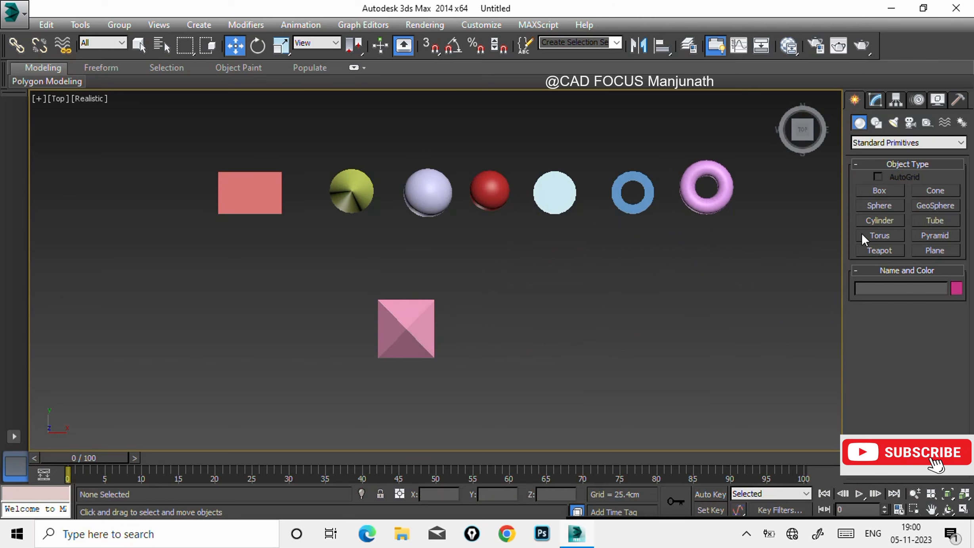
left_click(877, 250)
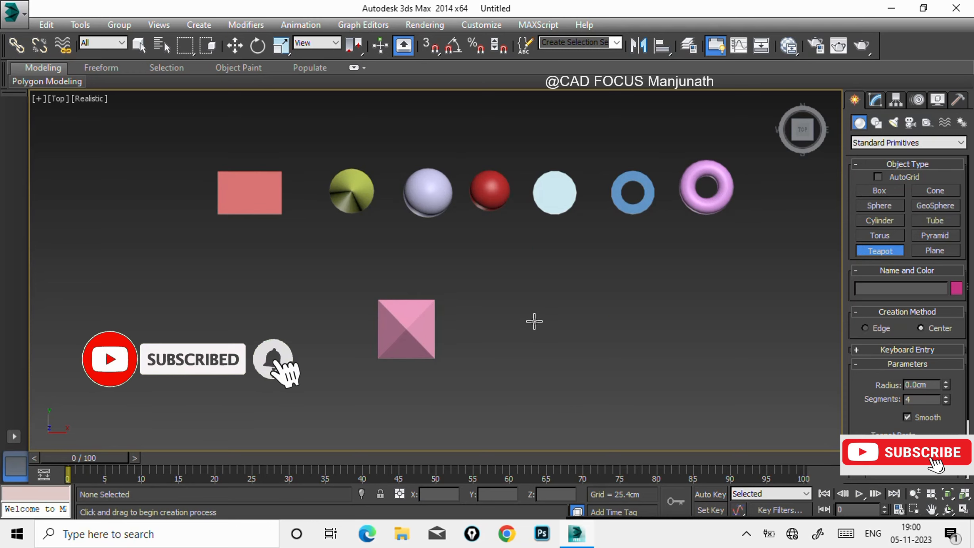
left_click_drag(546, 324, 567, 338)
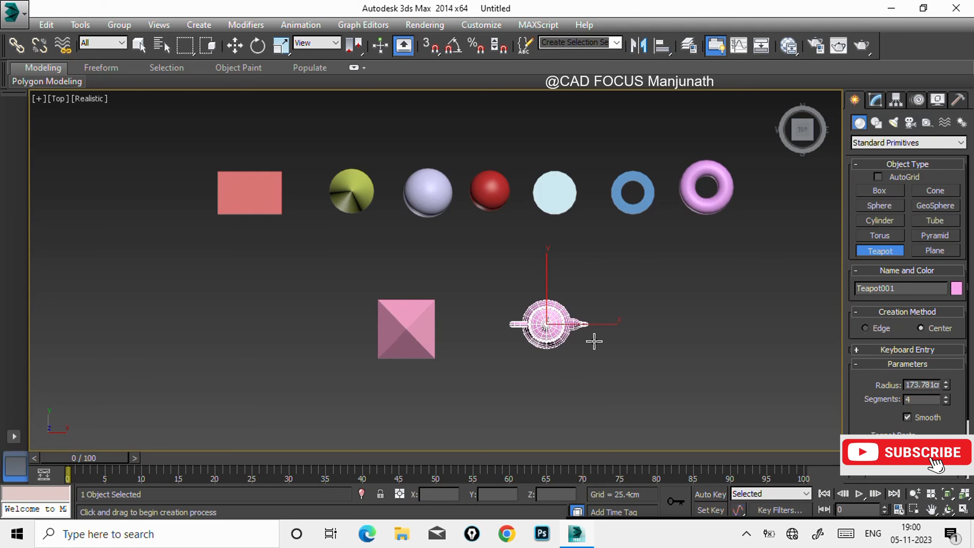
key("w")
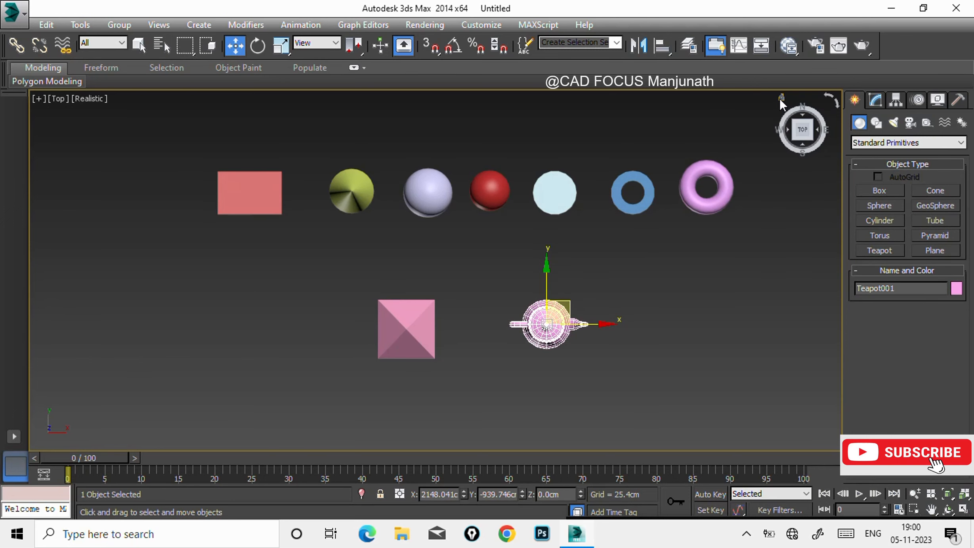
left_click(781, 99)
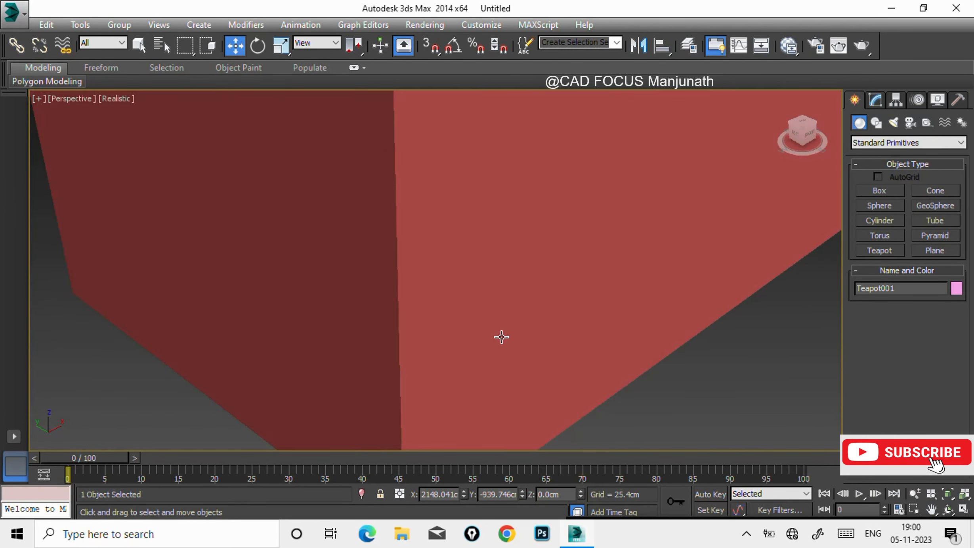
key("z")
left_click(660, 336)
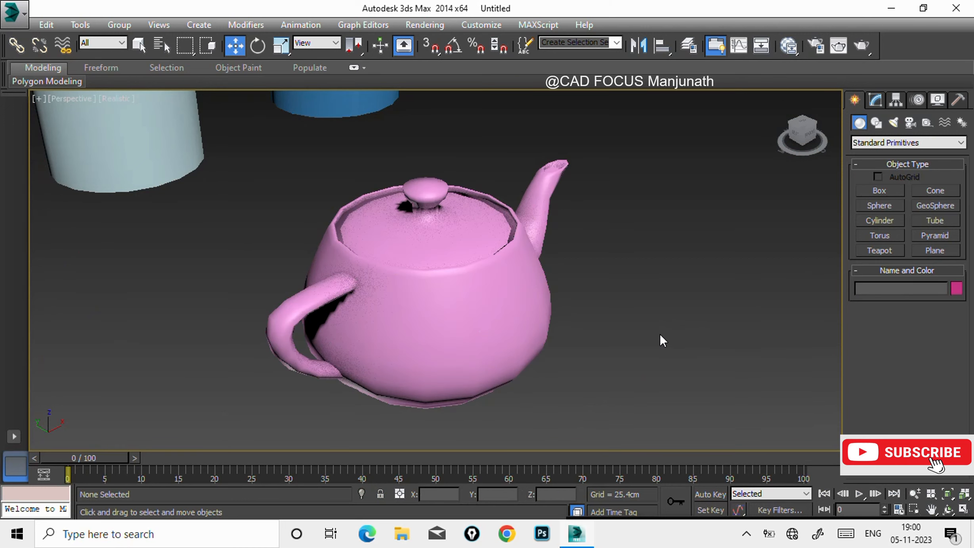
- Change the teapot's object colour to the medium red in the third row of the 3ds Max palette
left_click(455, 322)
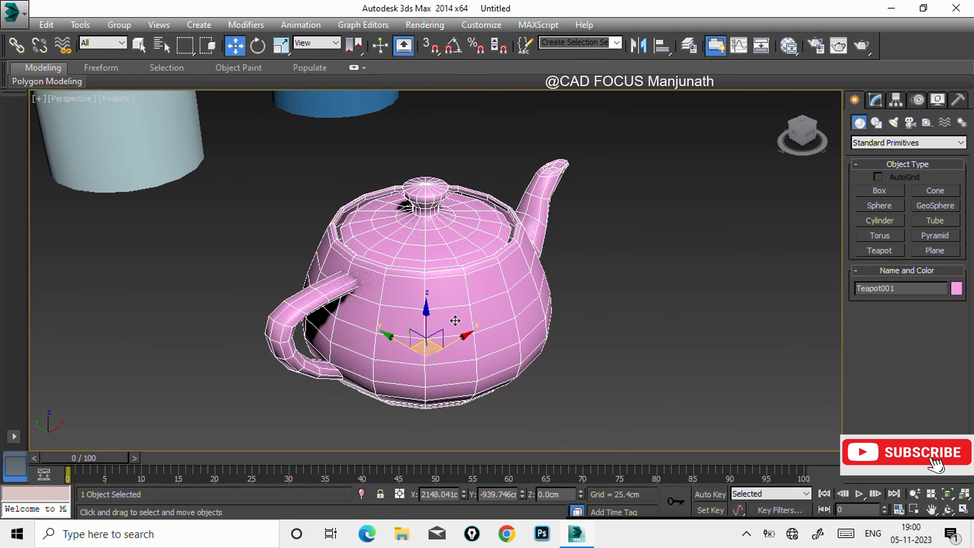
left_click(956, 292)
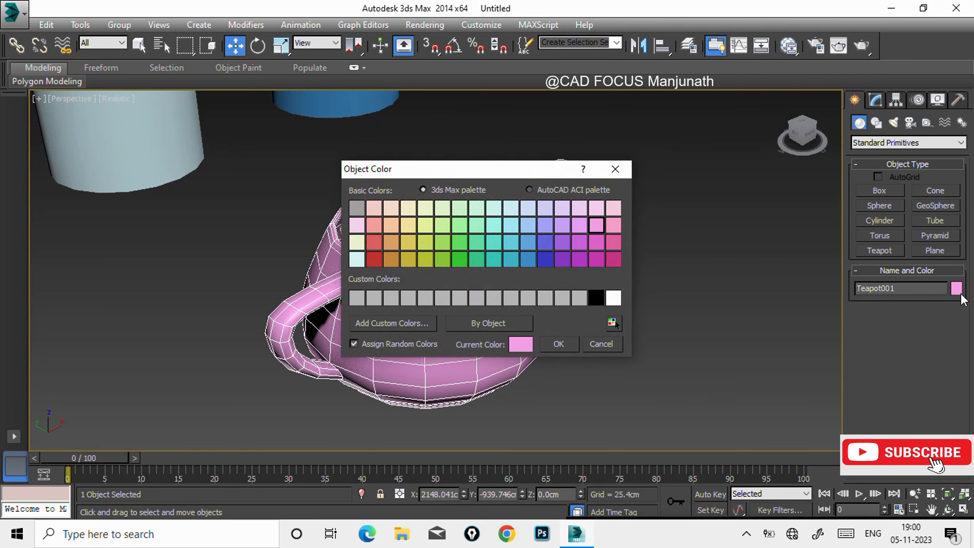
left_click(545, 242)
left_click(579, 242)
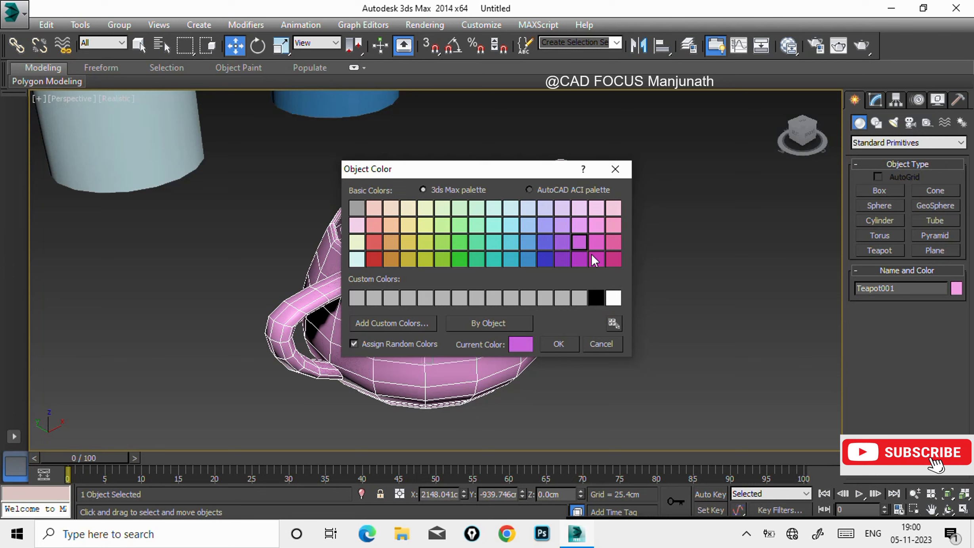
left_click(374, 244)
left_click(564, 340)
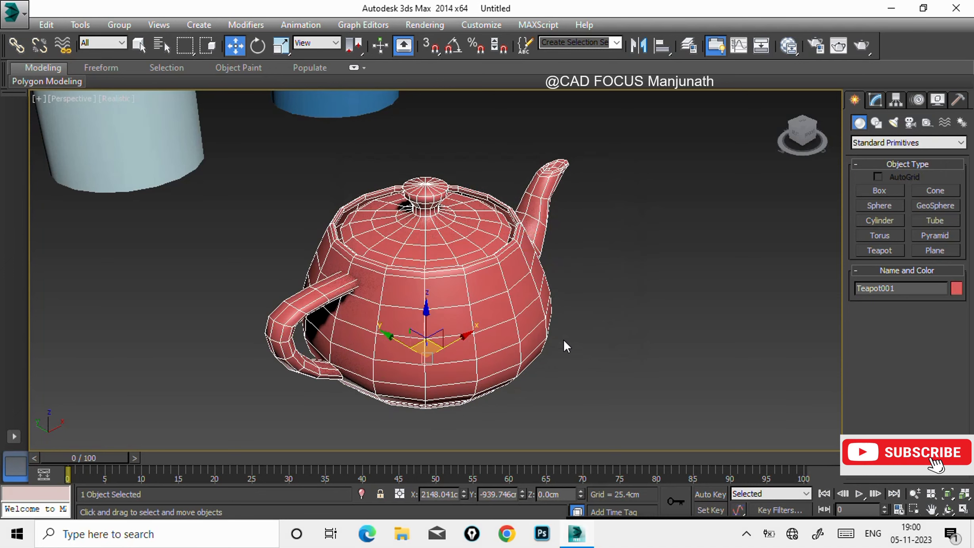
left_click(629, 359)
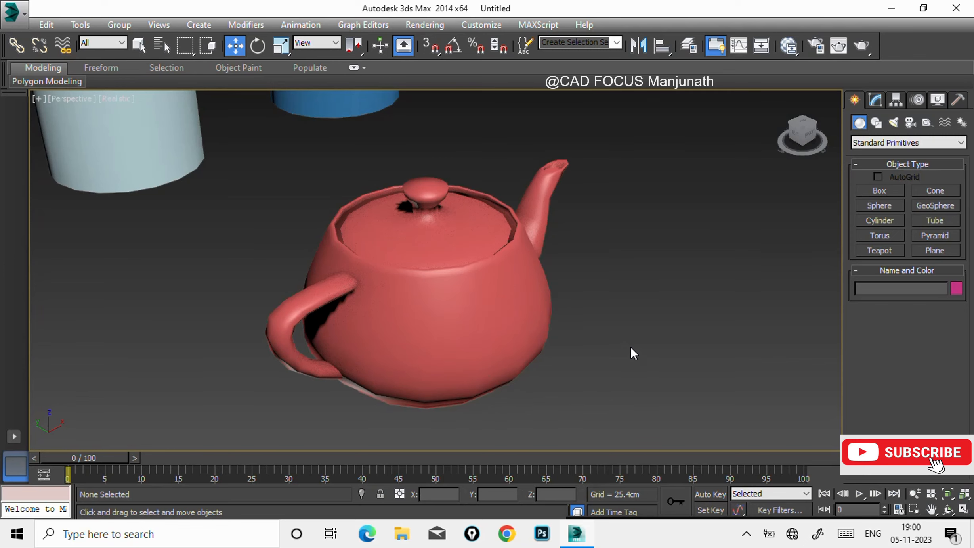
- Create a plane about 616 cm long and 939 cm wide beside the teapot in the Top view, and frame it in Perspective
scroll(622, 338, "down", 6)
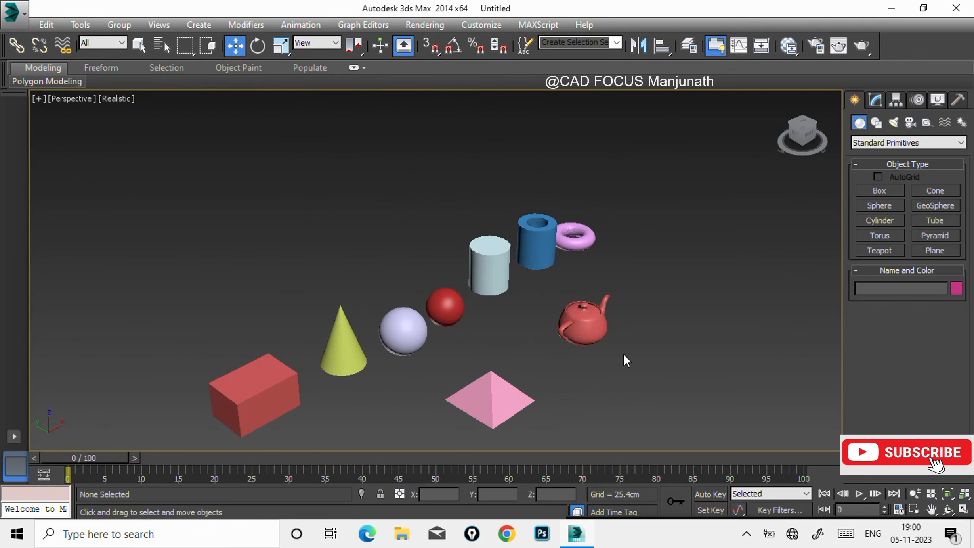
key("t")
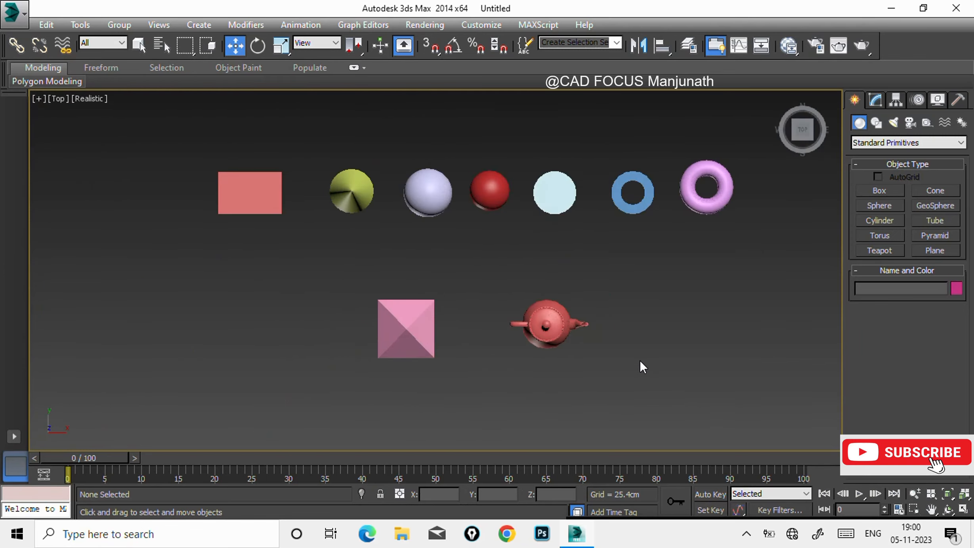
left_click(923, 253)
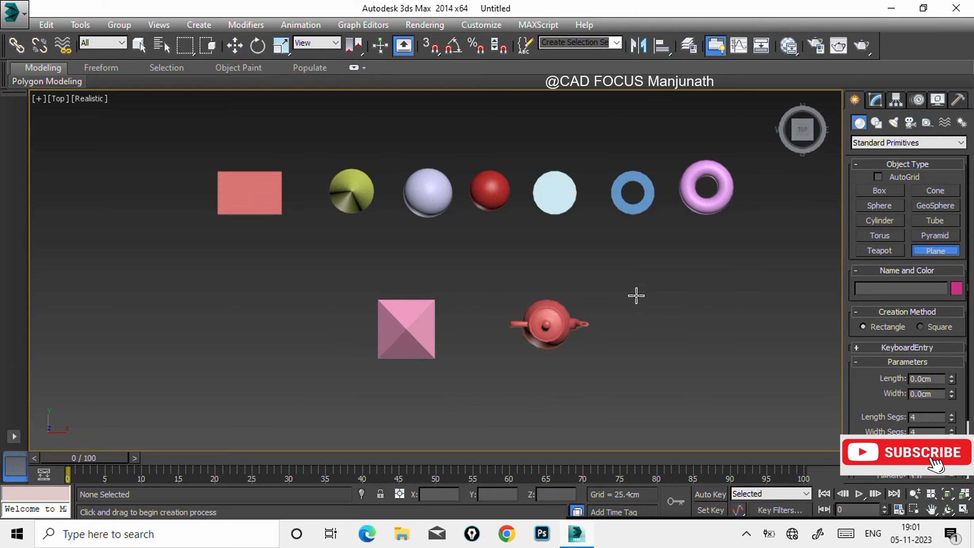
left_click_drag(650, 301, 783, 389)
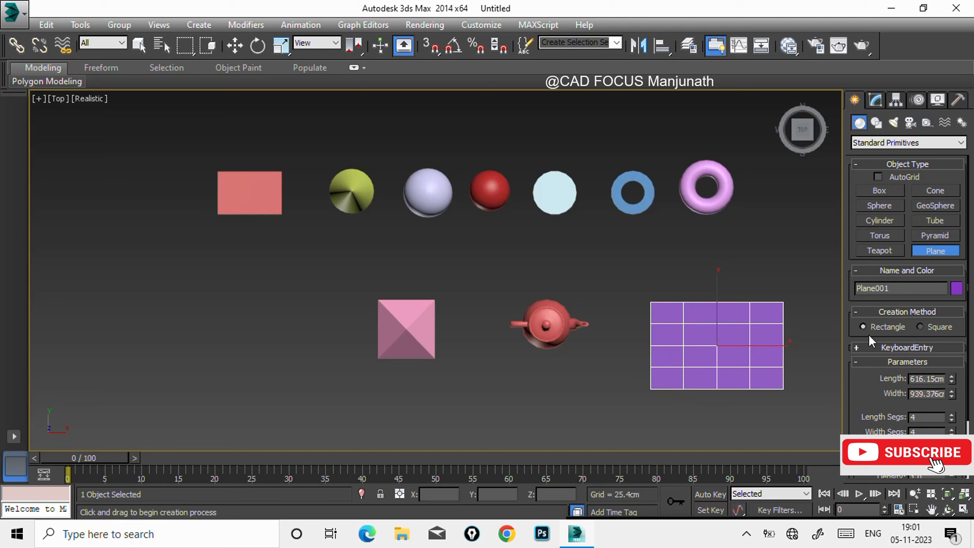
right_click(746, 262)
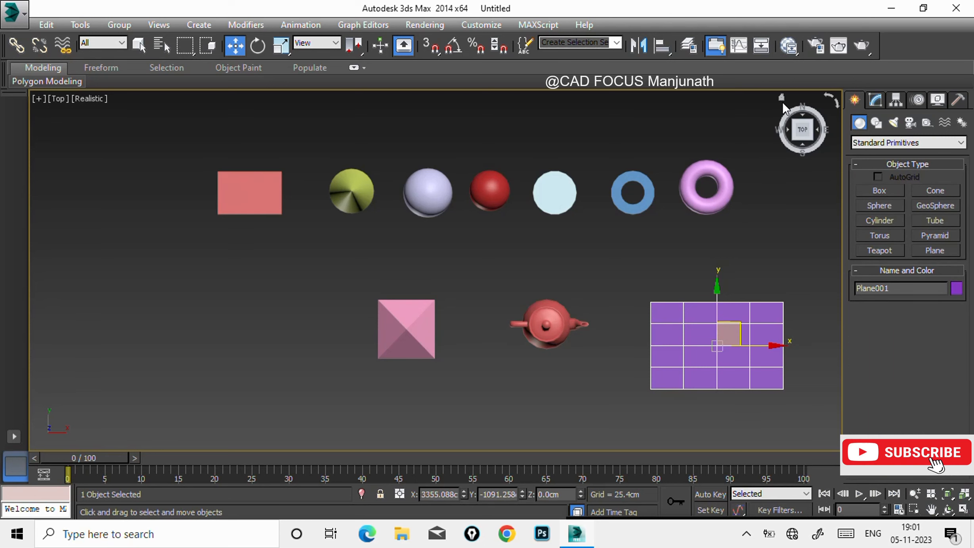
left_click(782, 100)
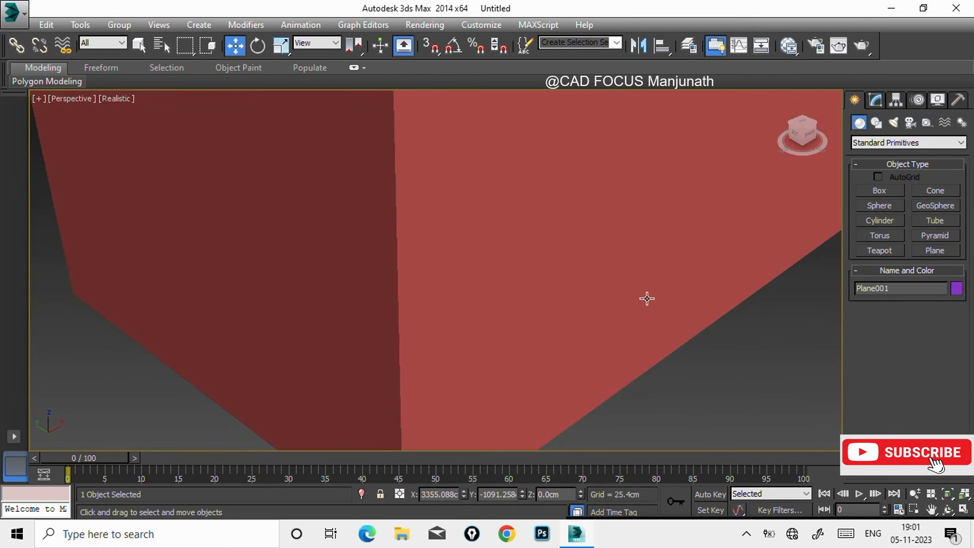
key("z")
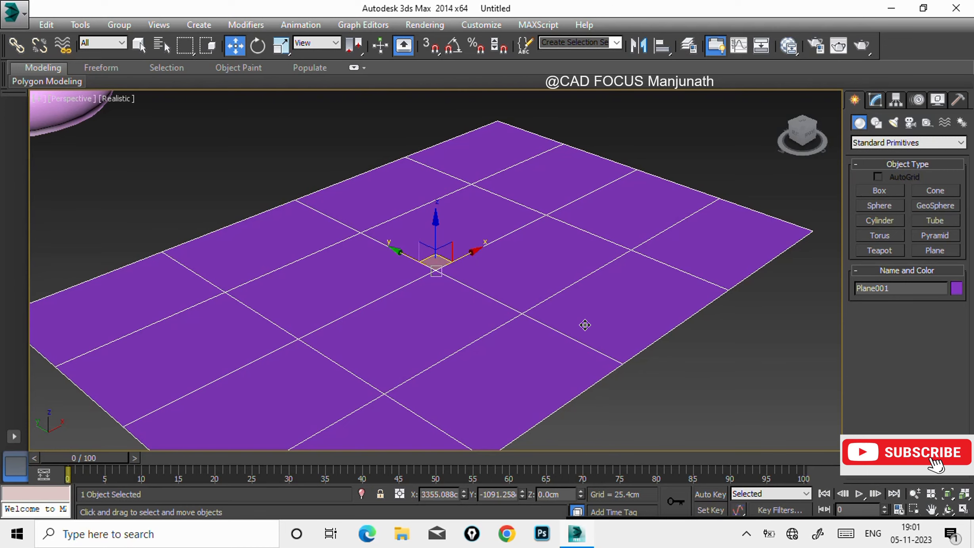
- Review all ten standard primitives together in the Perspective view
scroll(585, 325, "down", 8)
scroll(591, 331, "up", 2)
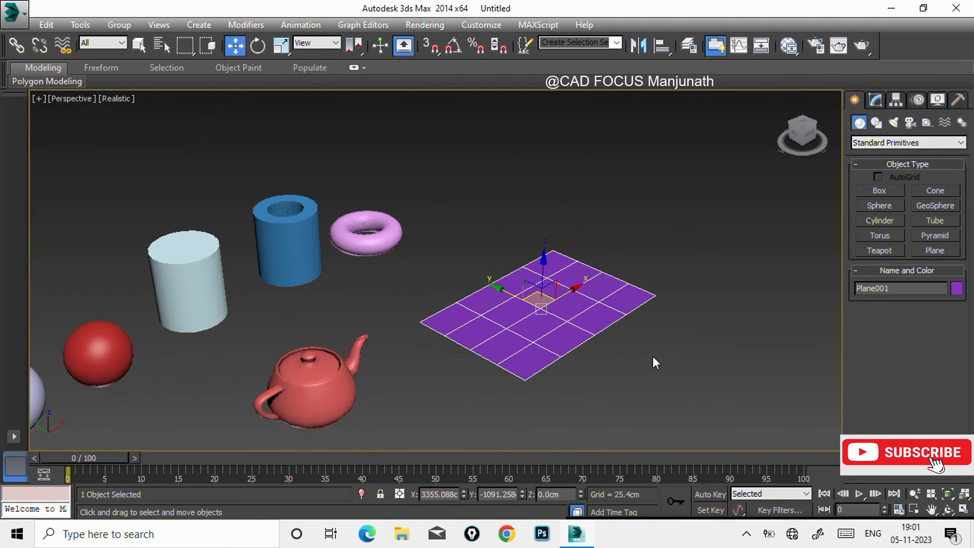
scroll(653, 357, "up", 3)
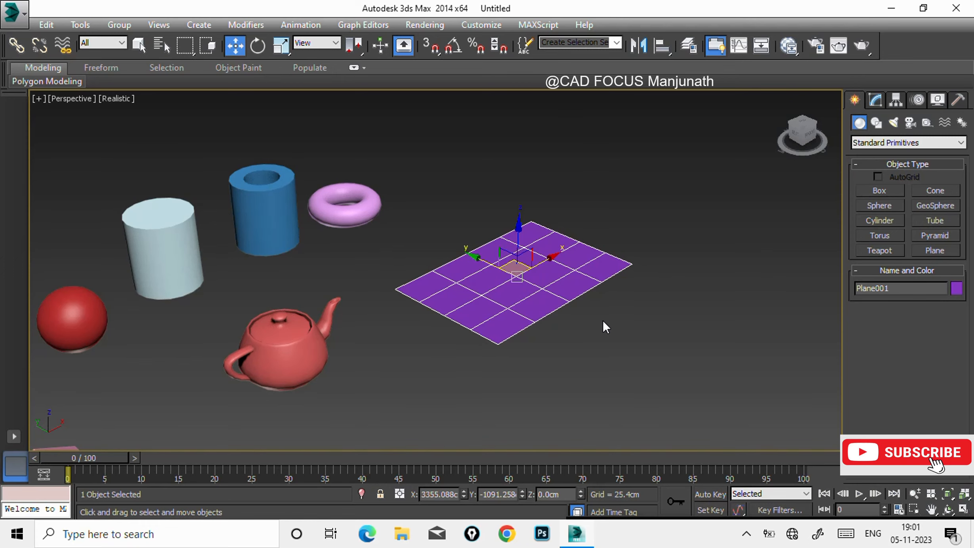
scroll(603, 320, "down", 2)
middle_click_drag(443, 382, 556, 328)
middle_click_drag(418, 303, 438, 306)
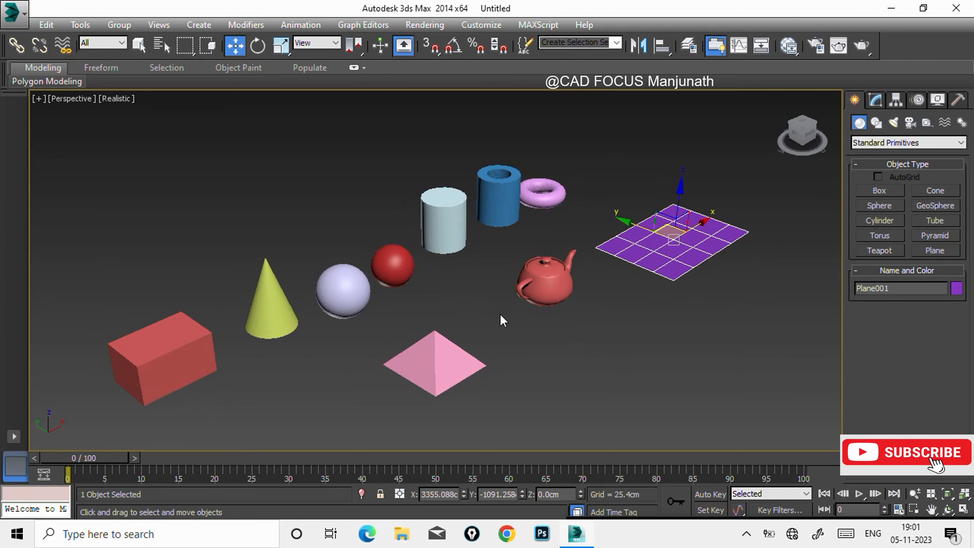
middle_click_drag(500, 314, 505, 314)
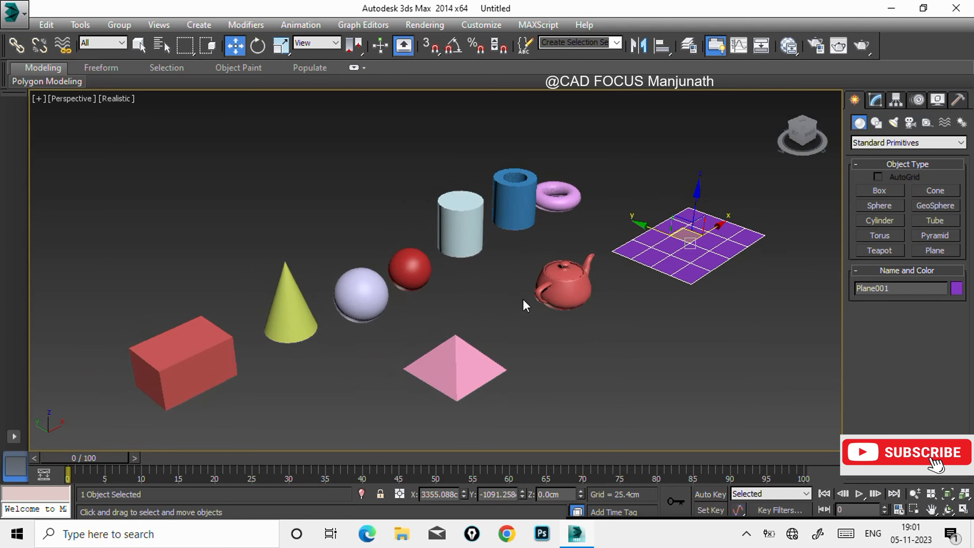
- Delete all ten primitives from the scene and create a teapot with a radius of about 288 cm in the Perspective view
key("ctrl+a")
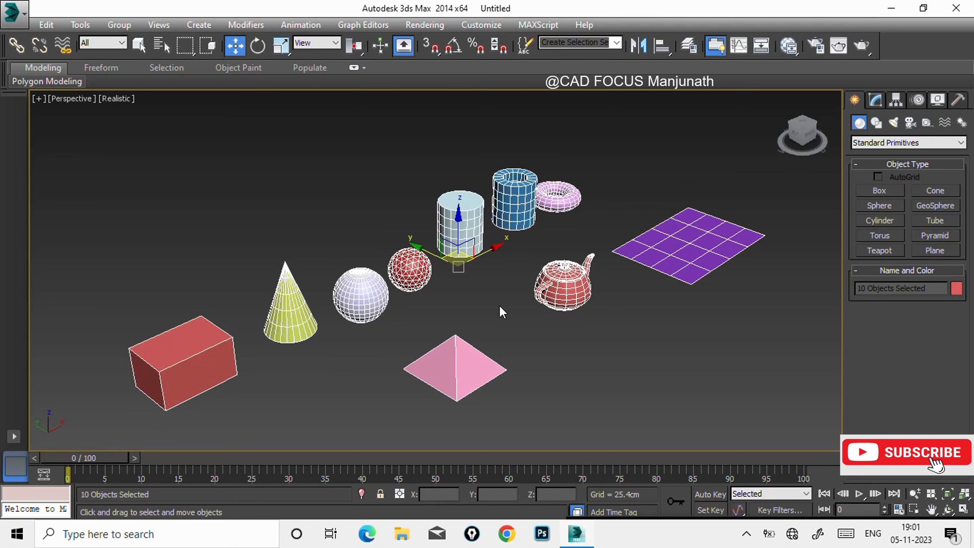
key("Delete")
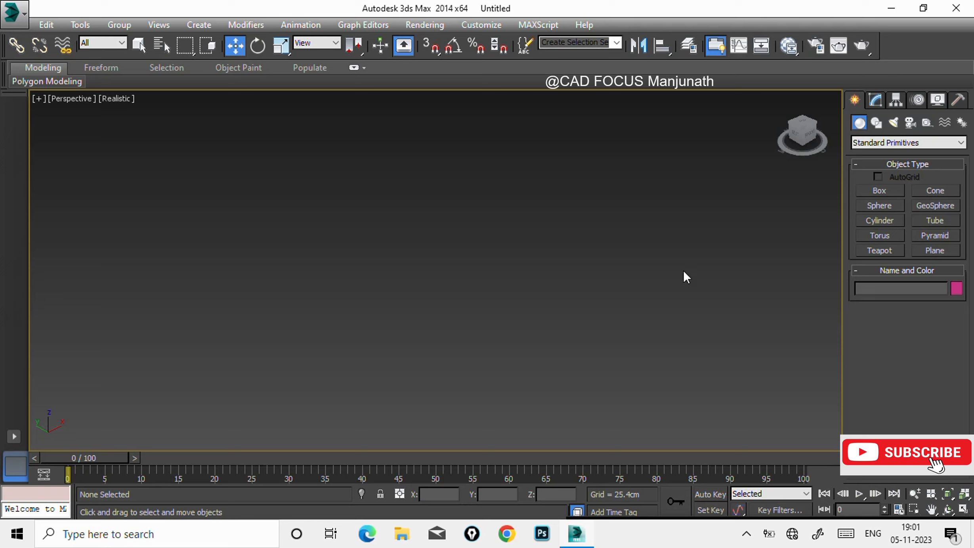
left_click(872, 250)
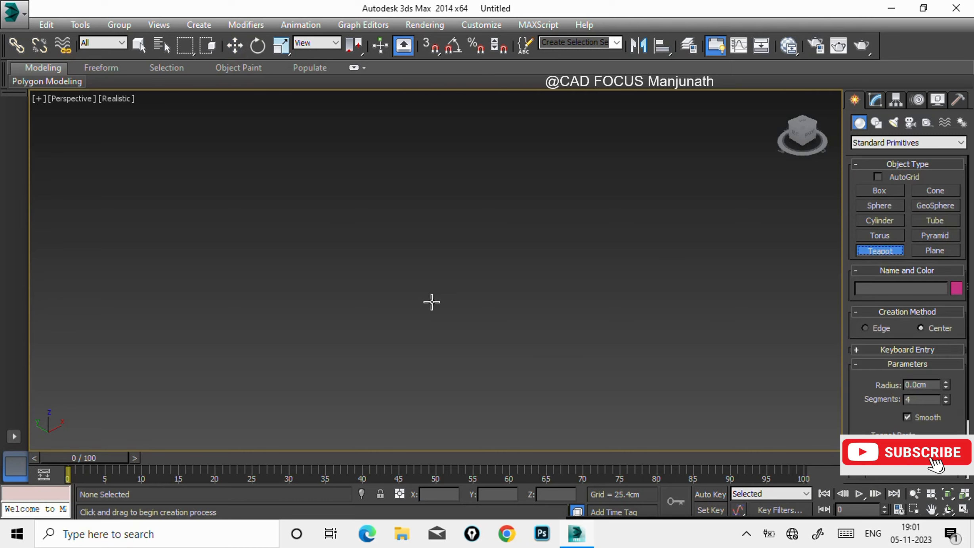
left_click_drag(431, 300, 470, 316)
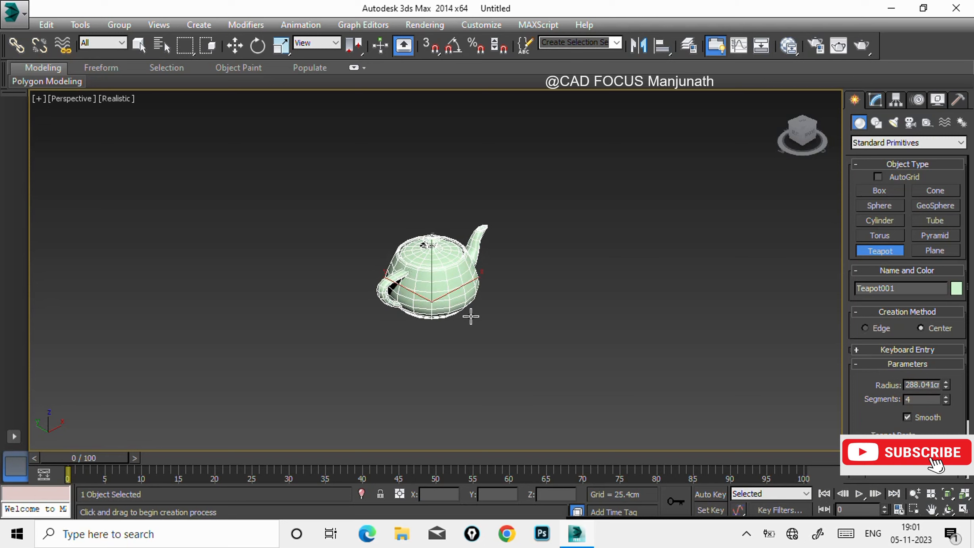
key("w")
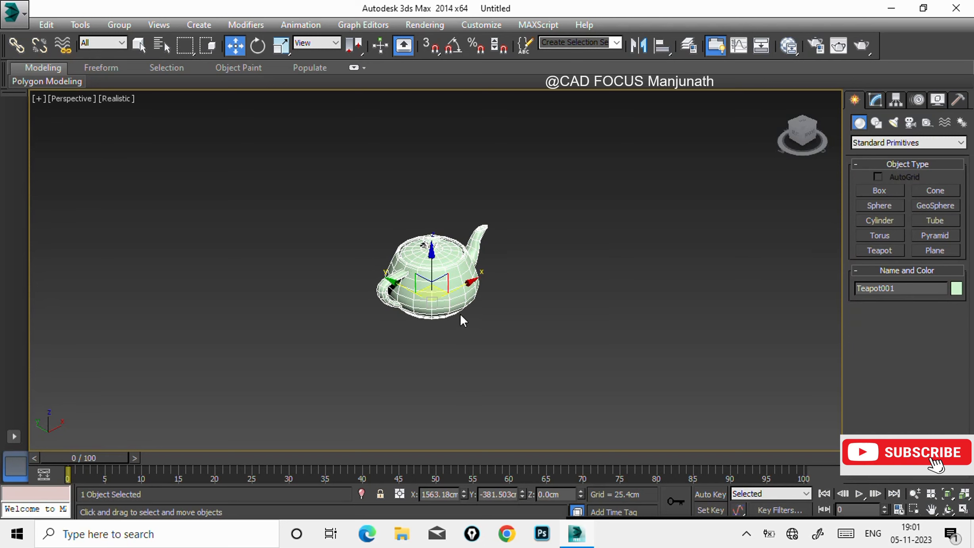
left_click(553, 325)
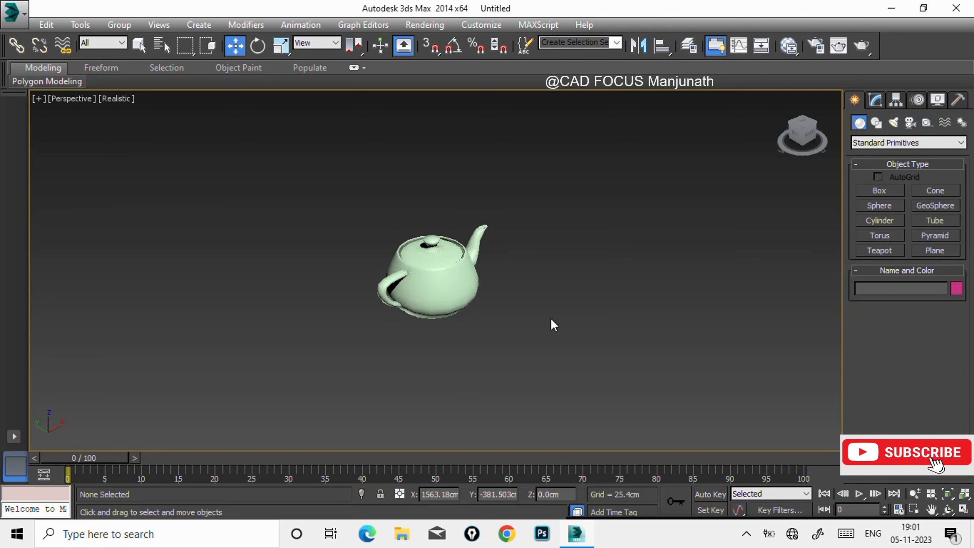
- Change the teapot's object colour to the orange-brown in the fourth row of the 3ds Max palette
left_click(438, 277)
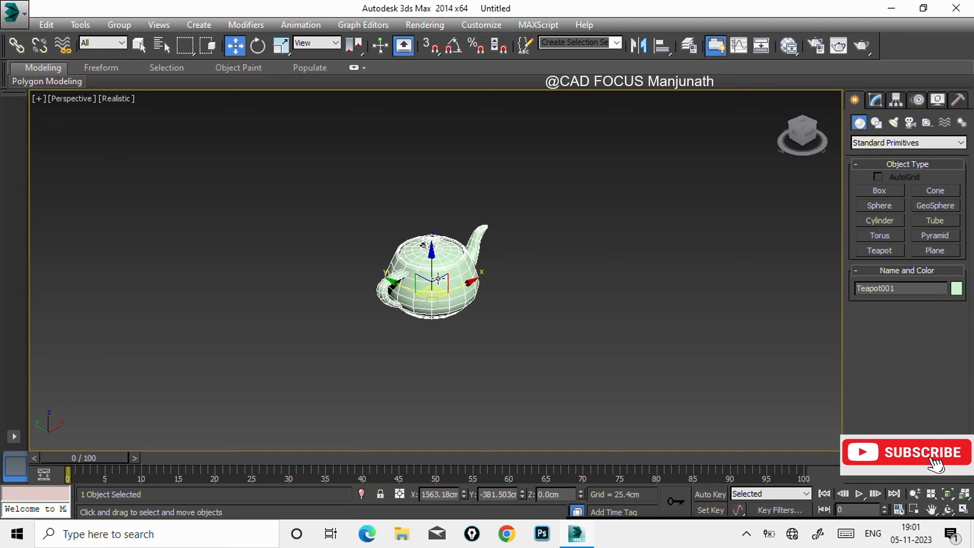
left_click(956, 289)
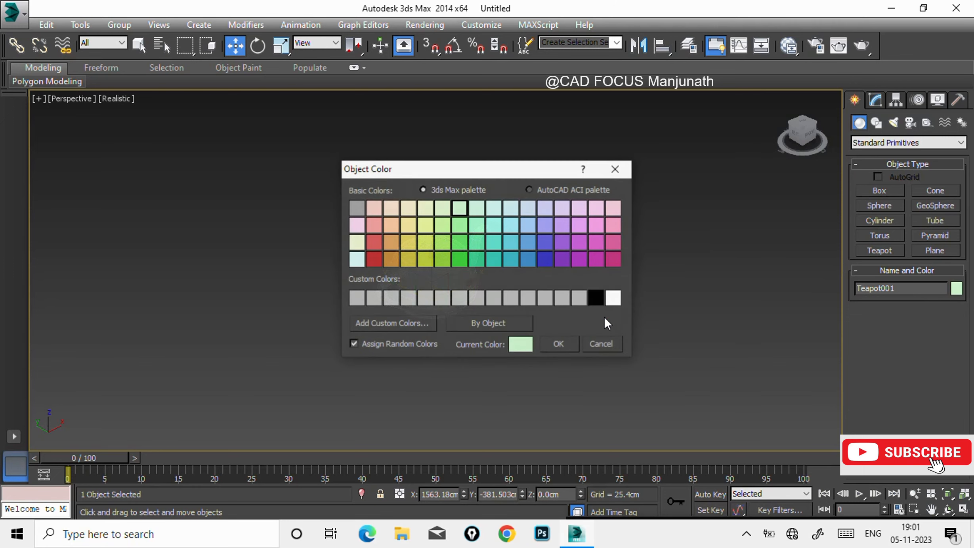
left_click(391, 260)
left_click(558, 344)
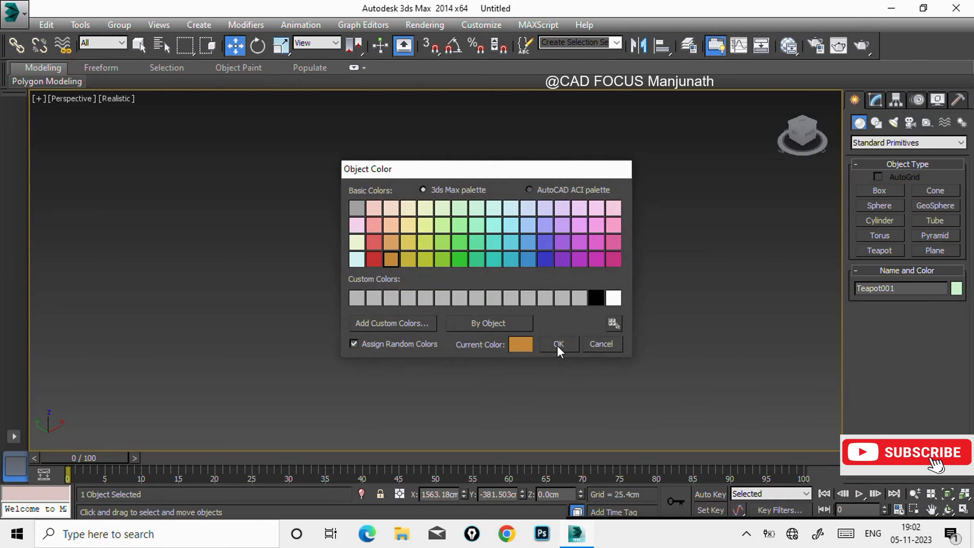
left_click(600, 344)
left_click(463, 294)
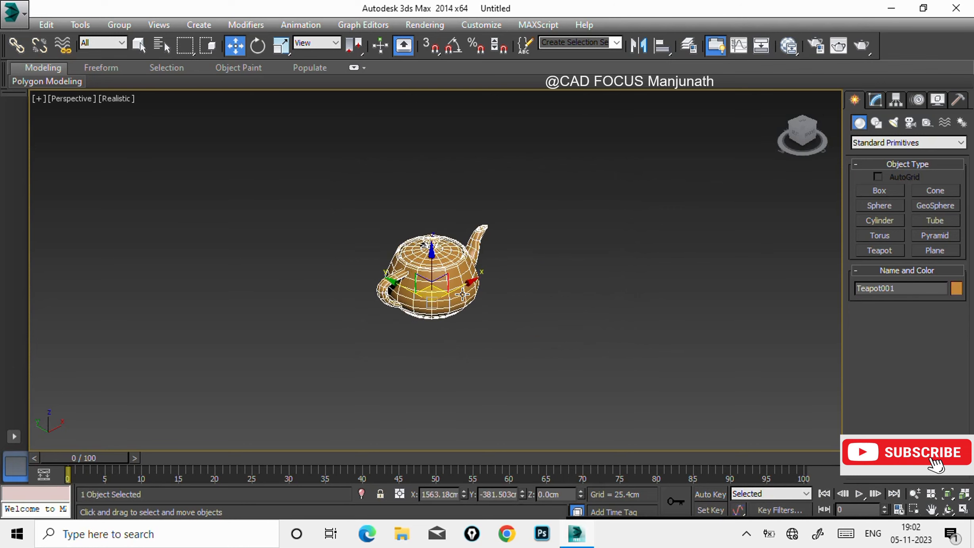
- Clone the teapot along the X axis in the Top view as five copies, spaced about 1040 cm apart
scroll(463, 294, "down", 5)
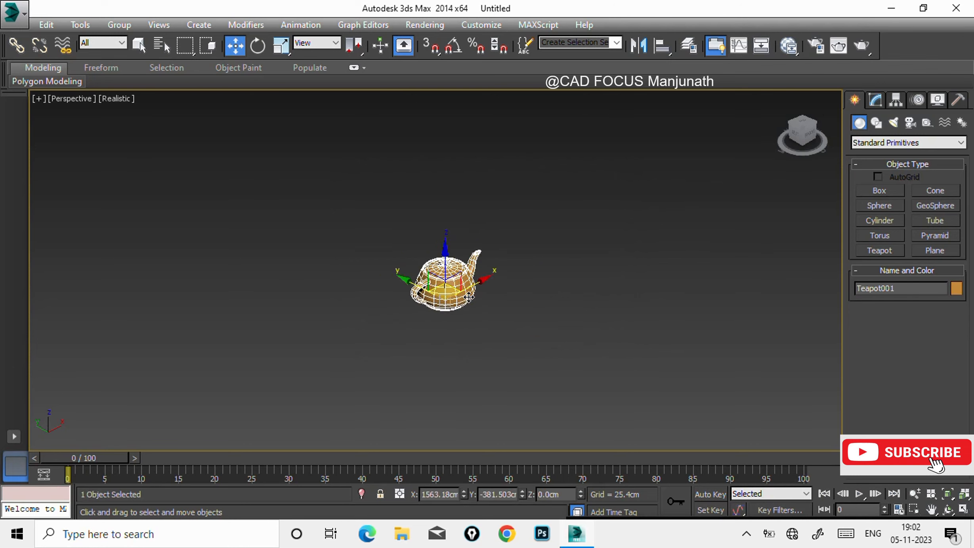
scroll(492, 289, "up", 7)
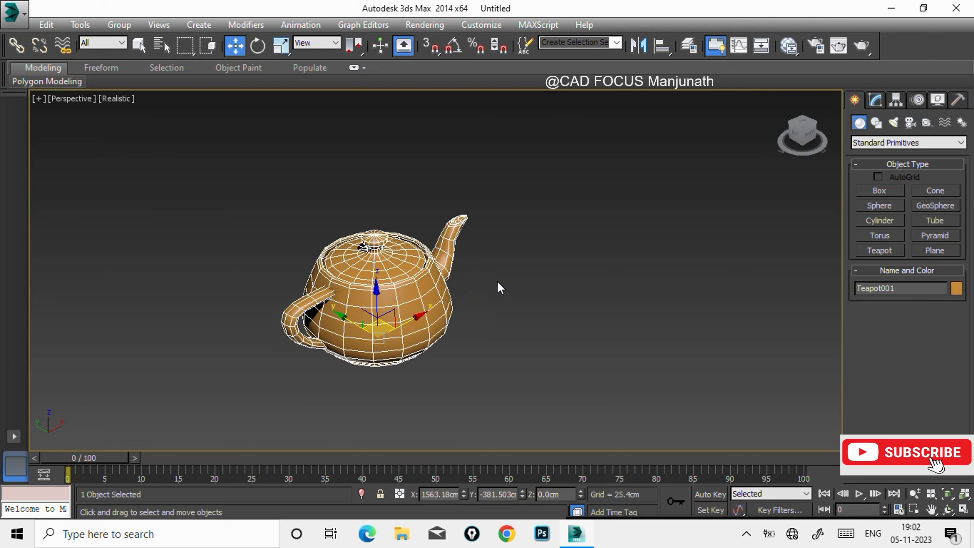
scroll(498, 283, "down", 3)
middle_click_drag(569, 297, 540, 303)
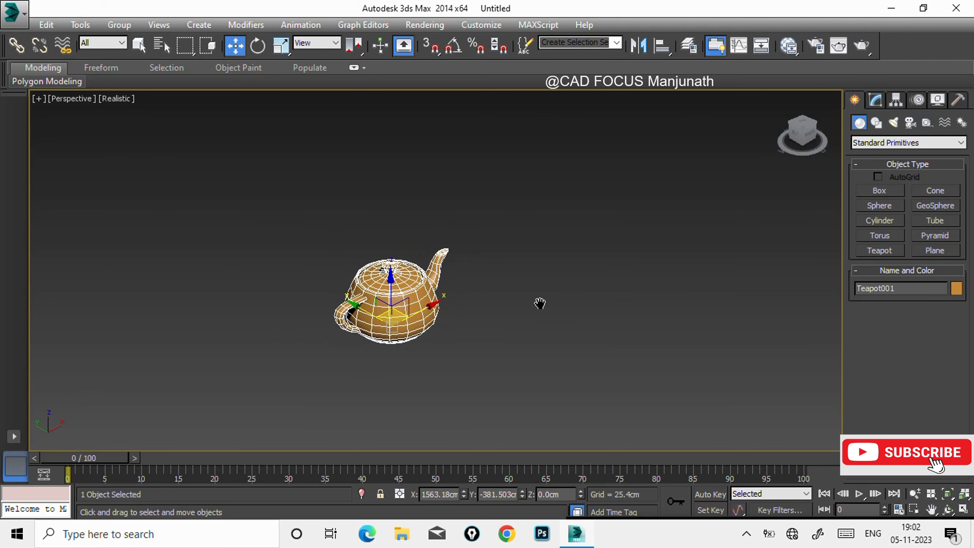
key("t")
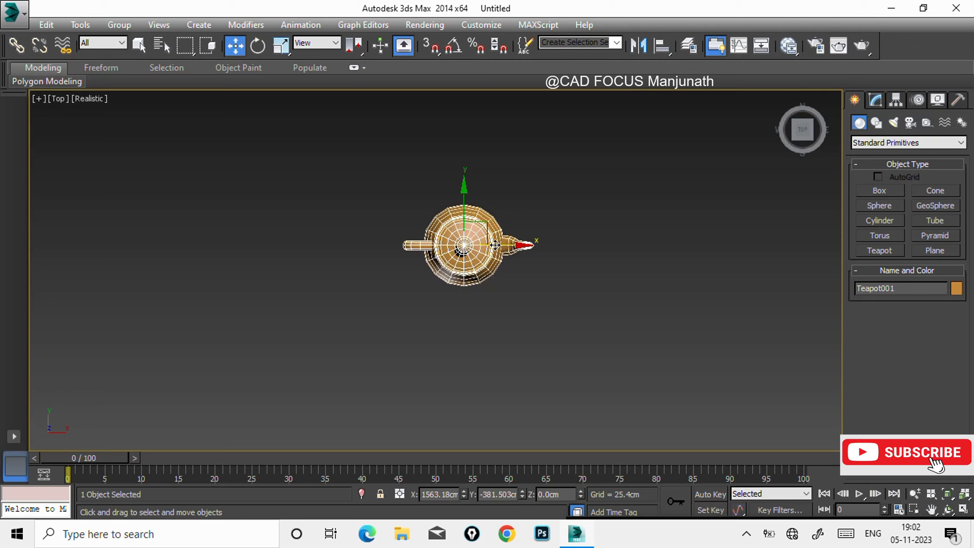
left_click_drag(495, 245, 667, 249, "shift")
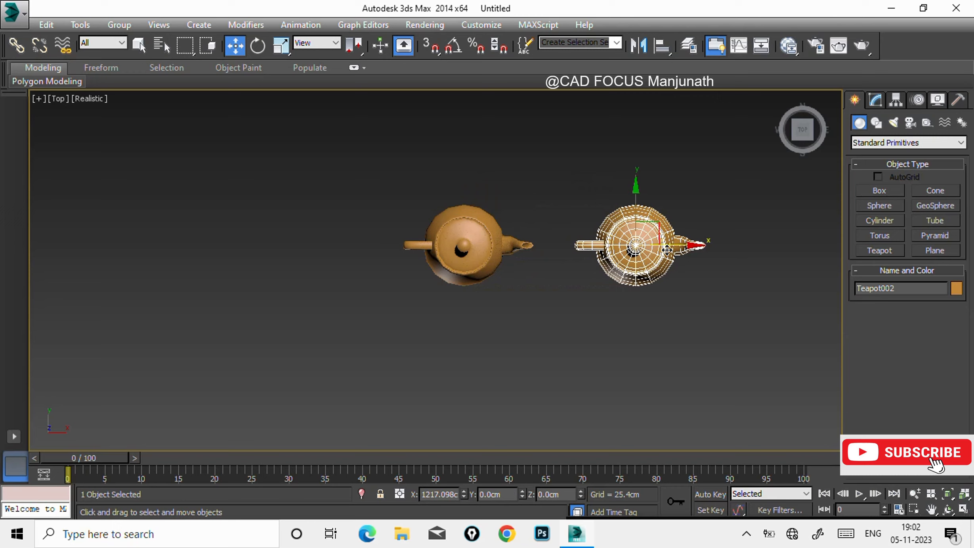
mouse_move(667, 249)
left_mouse_down("shift")
mouse_move(624, 257)
mouse_move(643, 261)
left_mouse_up("shift")
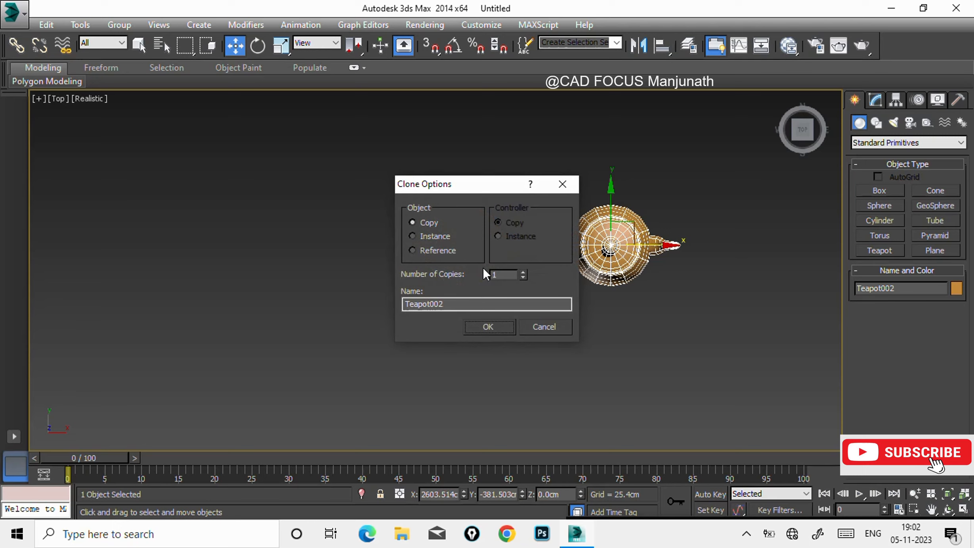
left_click(523, 272)
left_click(523, 273)
left_click(490, 326)
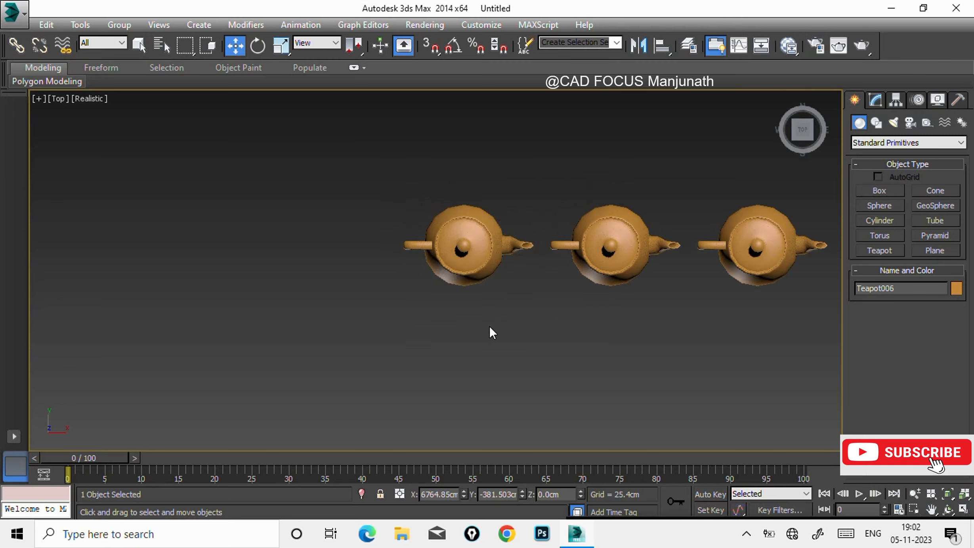
middle_click_drag(691, 350, 366, 357)
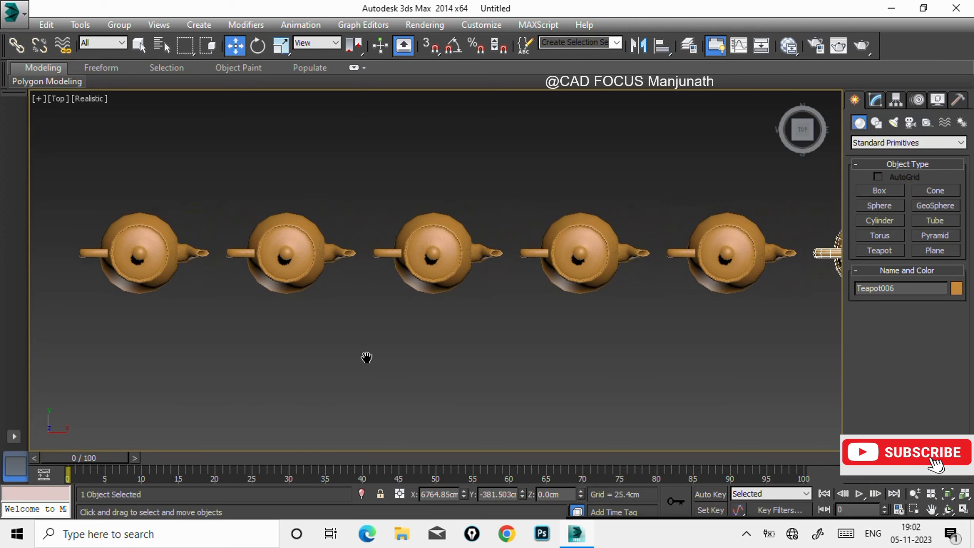
scroll(366, 357, "down", 2)
left_click(367, 359)
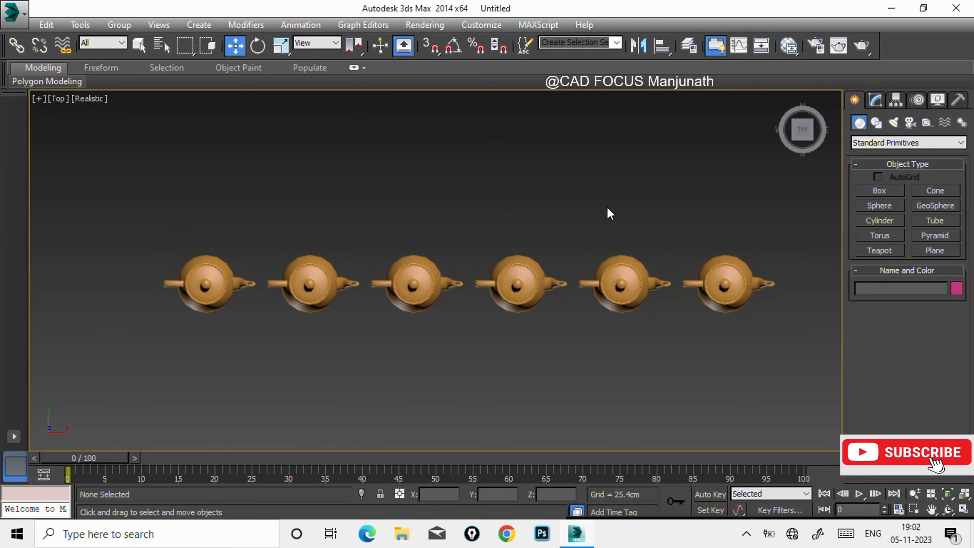
- Undo the five teapot copies and frame the original teapot in the Perspective view
key("ctrl+z")
key("ctrl+z")
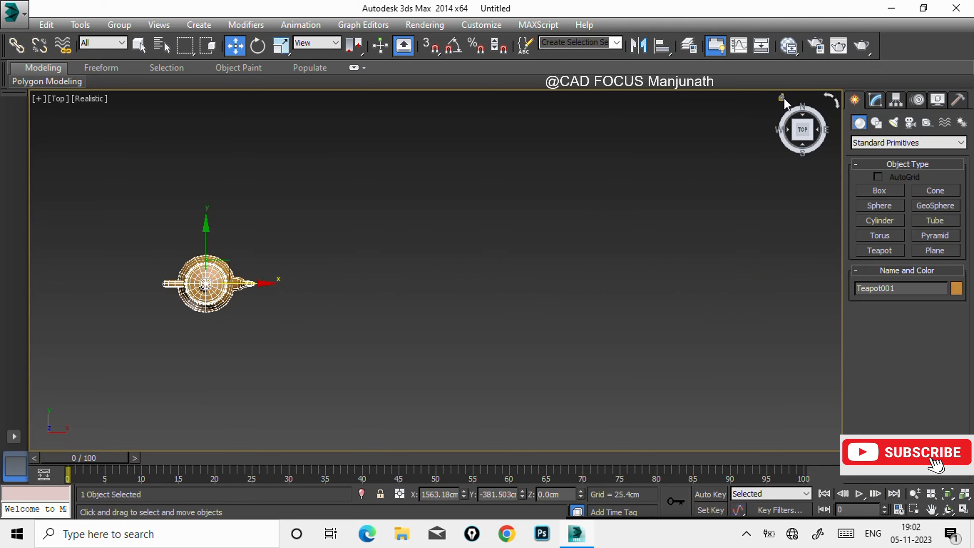
left_click(783, 97)
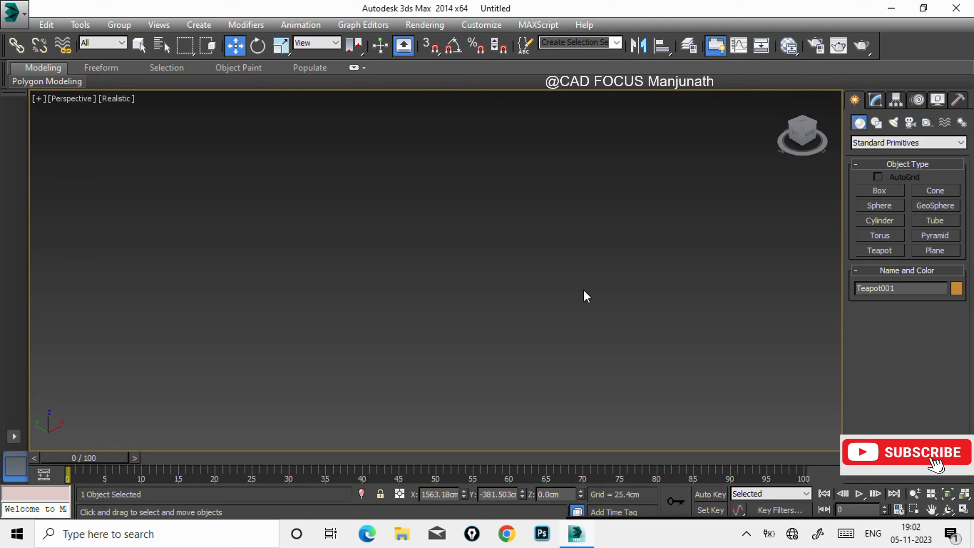
key("z")
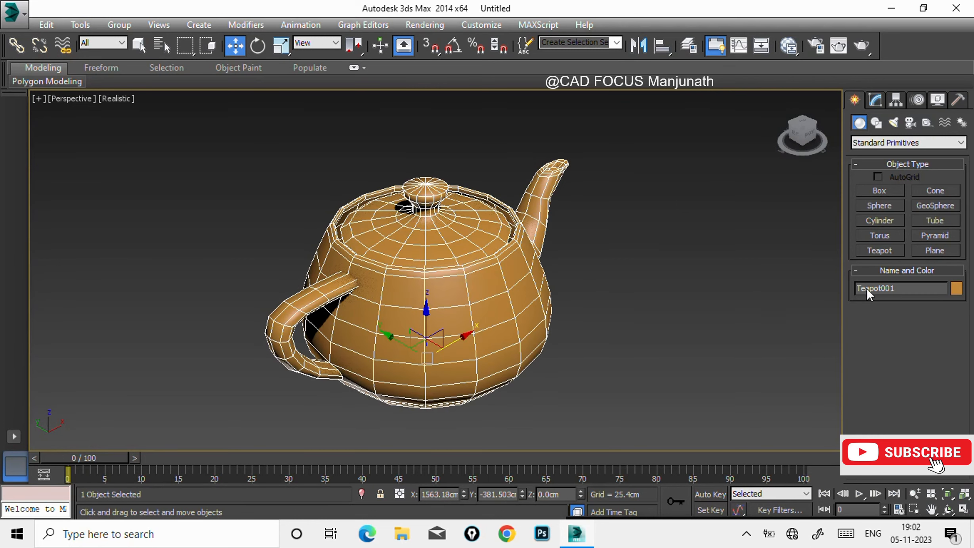
- Change the teapot's object colour to the teal in the fourth row of the 3ds Max palette and deselect it
left_click(956, 290)
left_click(494, 259)
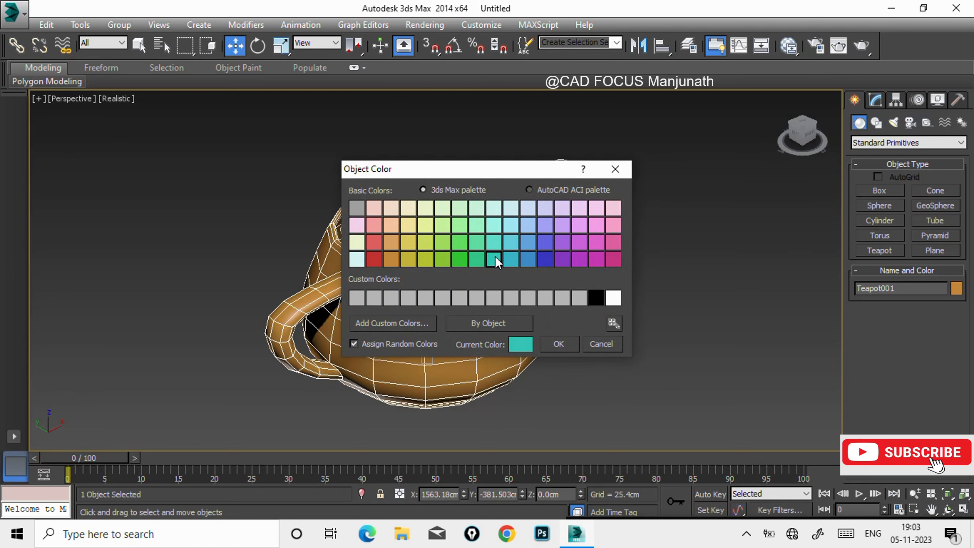
left_click(560, 341)
left_click(622, 367)
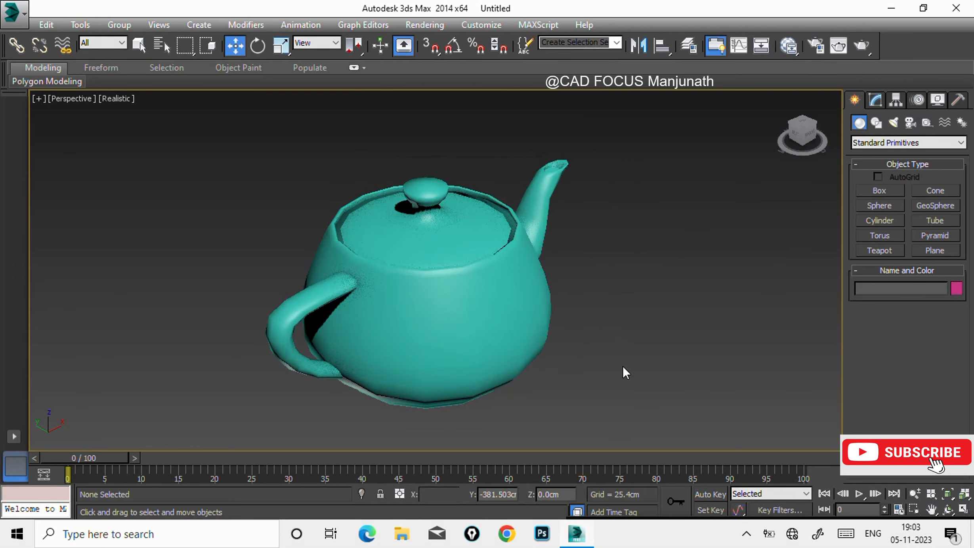
- Clone the teal teapot once about 1020 cm along the X axis in the Perspective view, and undo that copy
scroll(622, 366, "down", 3)
middle_click_drag(623, 366, 452, 359)
left_click(391, 354)
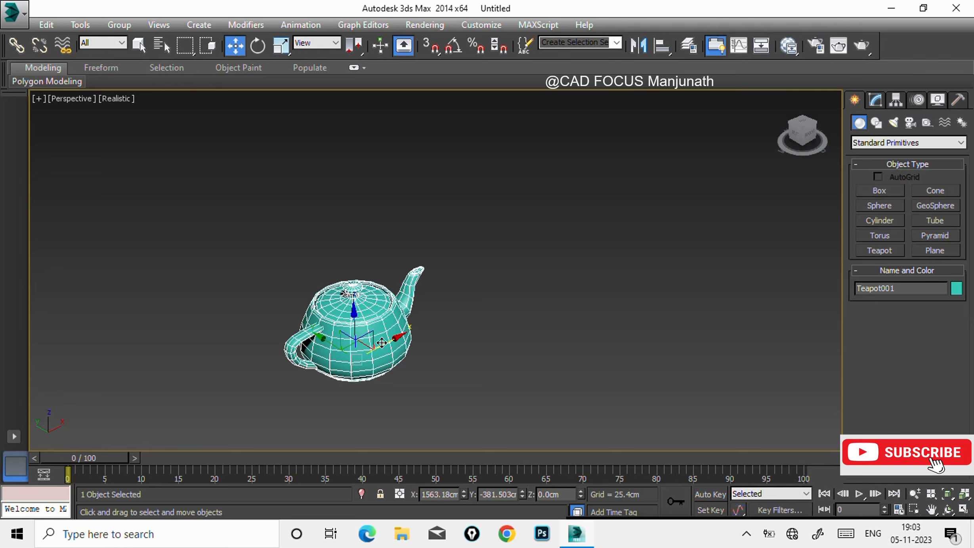
left_click_drag(382, 343, 514, 265, "shift")
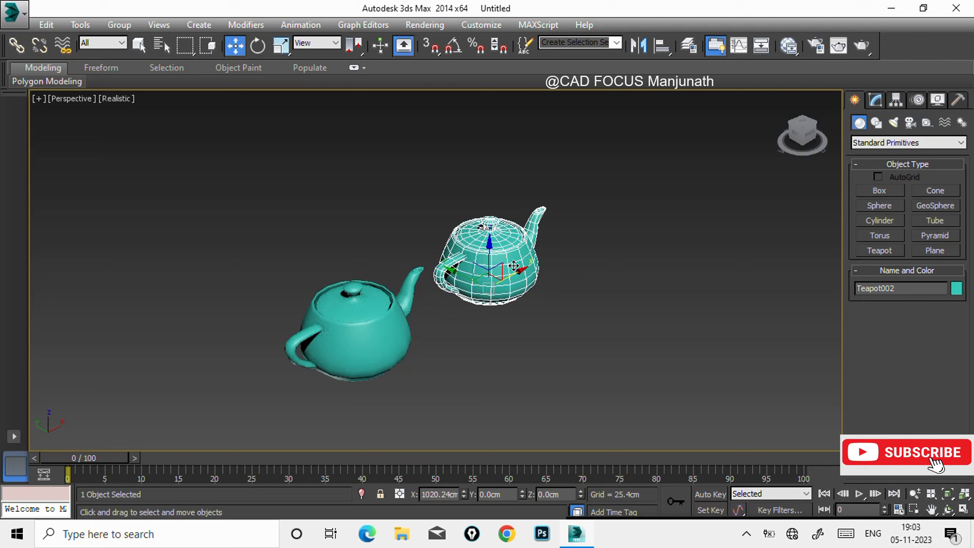
left_click_drag(514, 266, 514, 266, "shift")
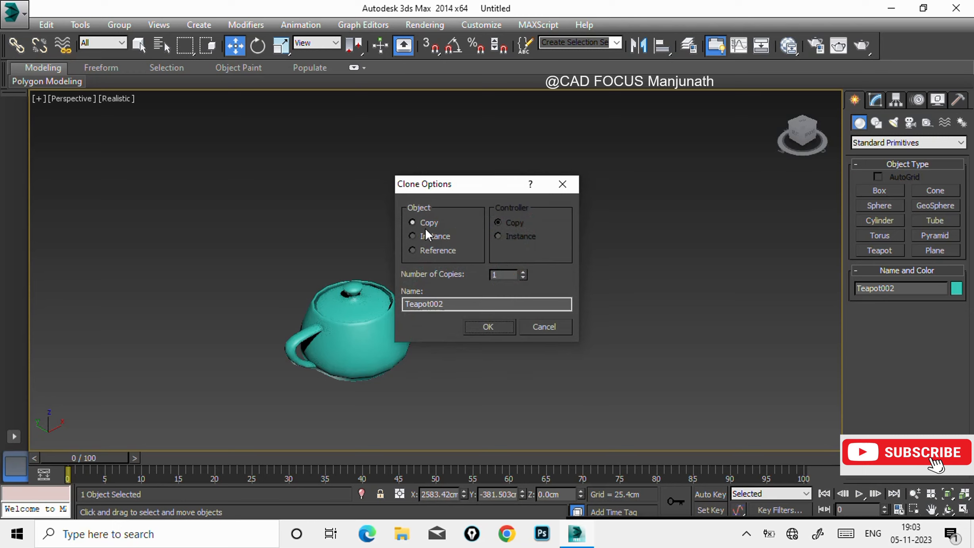
left_click(488, 326)
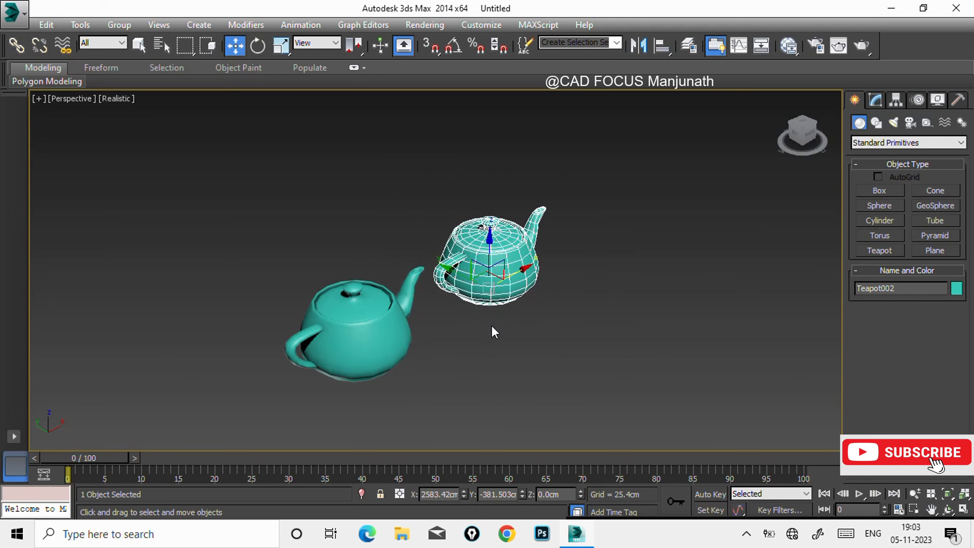
key("ctrl+z")
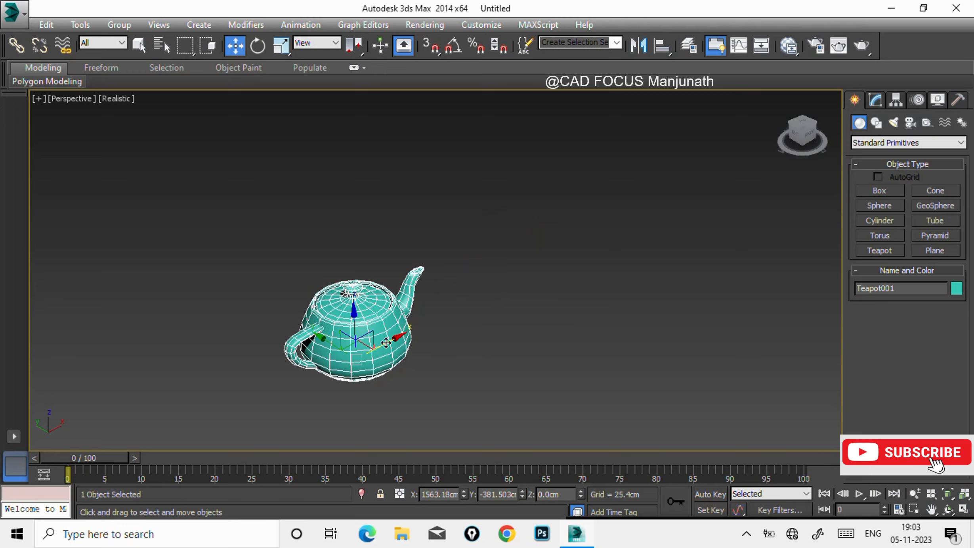
- Clone the teal teapot along the X axis in the Perspective view as five copies, spaced about 945 cm apart
left_click_drag(387, 343, 509, 287, "shift")
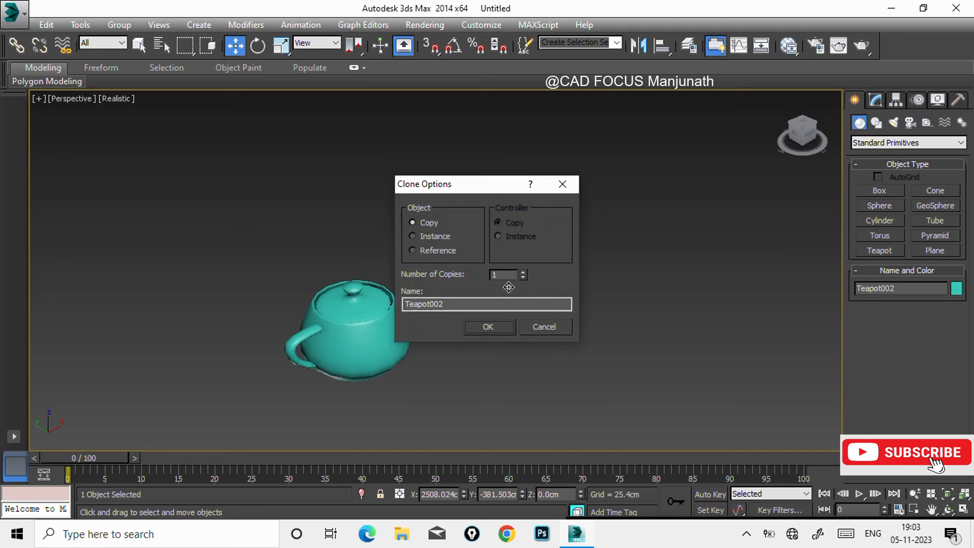
left_click(523, 272)
left_click(523, 272)
left_click(524, 271)
left_click(490, 326)
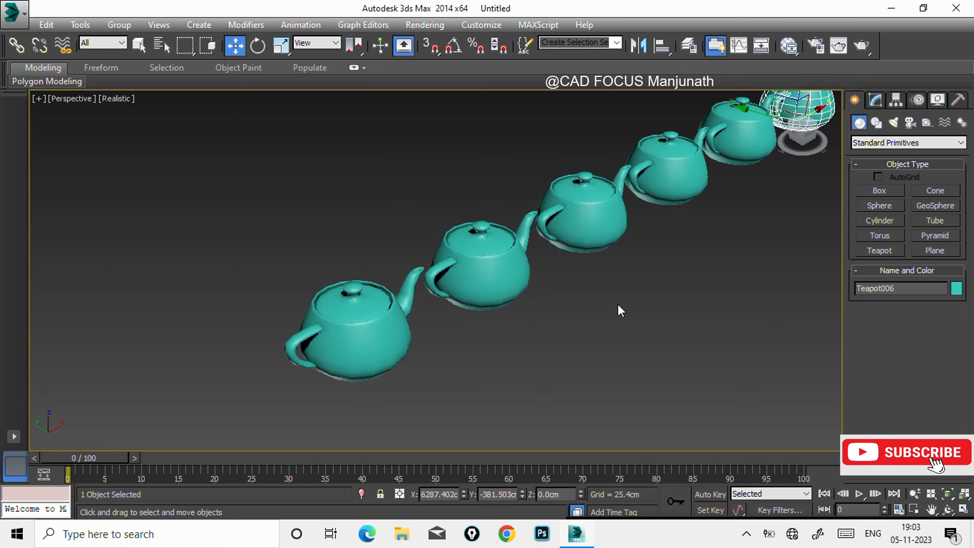
scroll(634, 303, "down", 5)
scroll(600, 300, "up", 3)
left_click(558, 314)
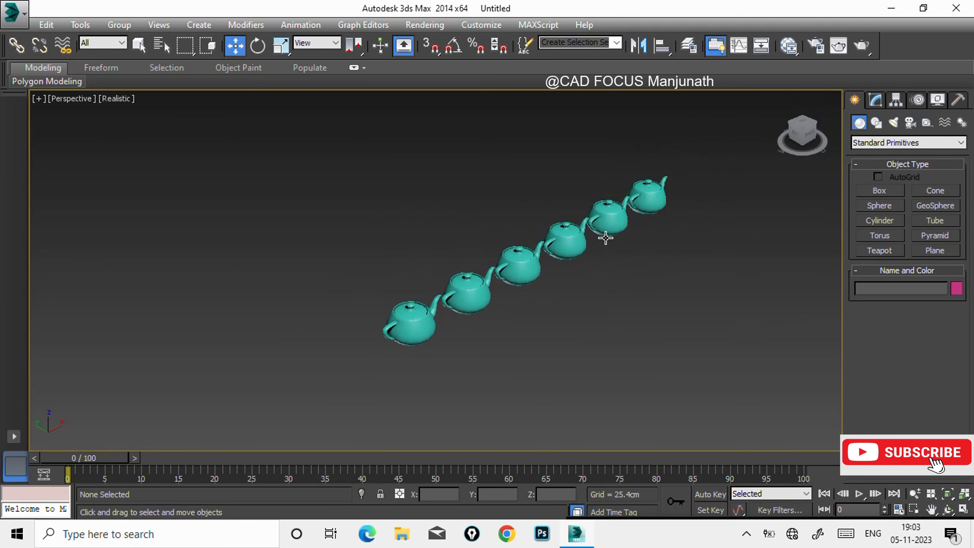
- Delete all six teapots from the scene
scroll(603, 236, "up", 4)
scroll(601, 239, "down", 2)
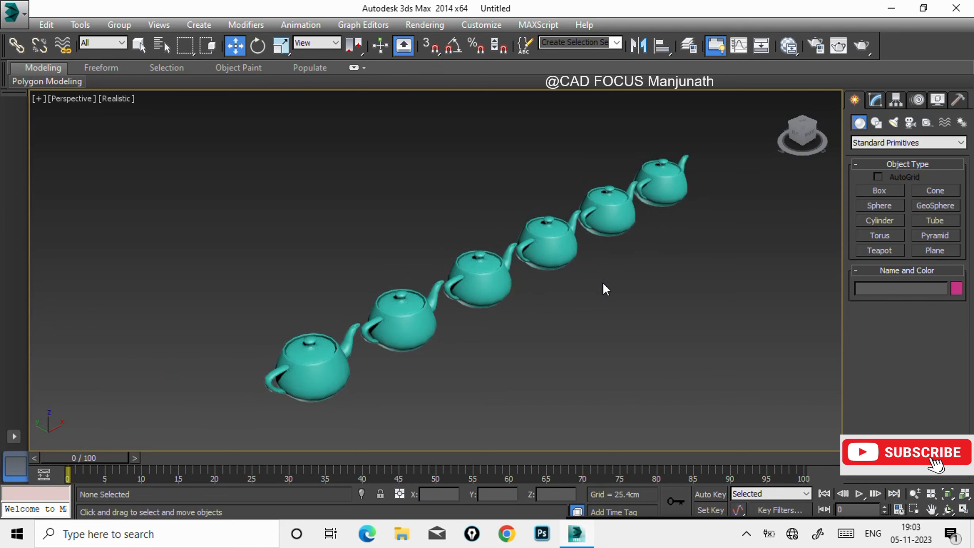
key("ctrl+a")
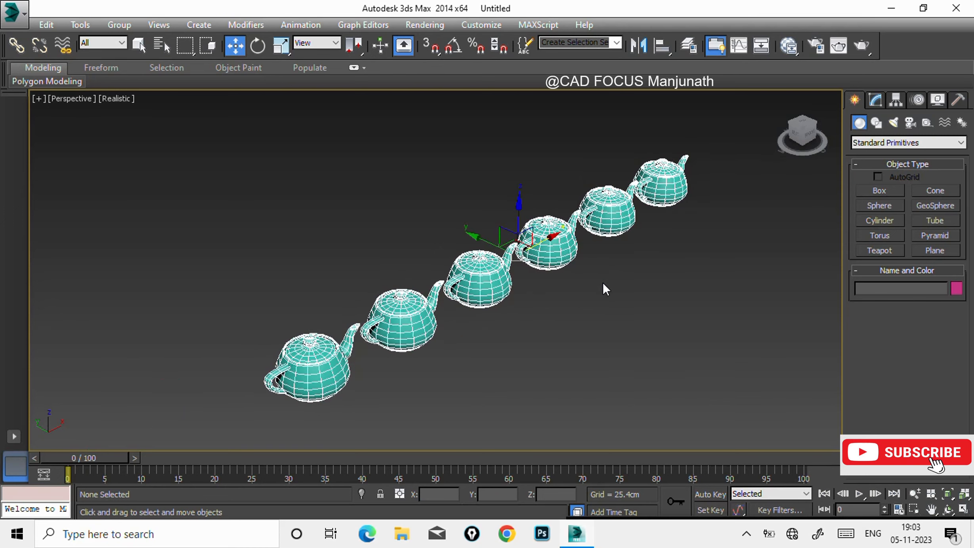
key("Delete")
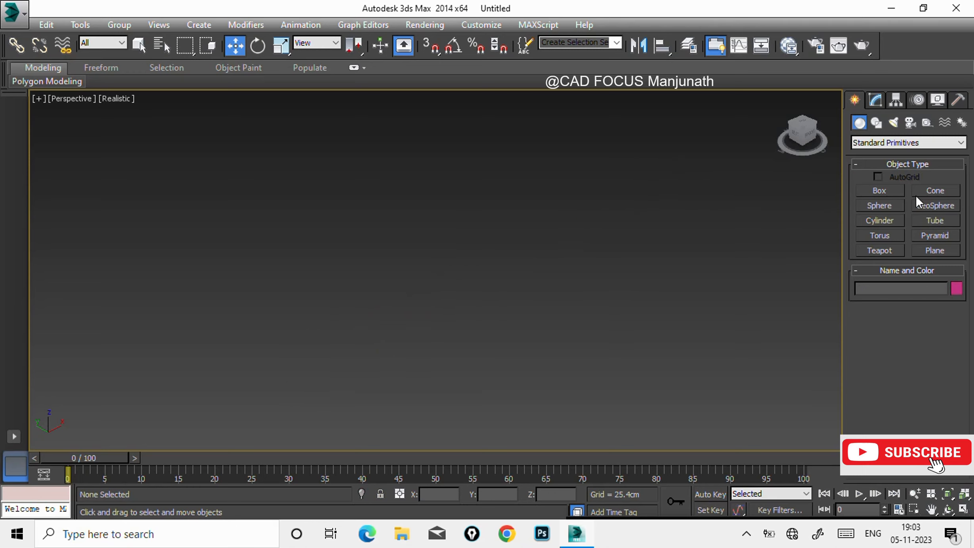
- Create a cone in the Perspective view with a base radius of about 231 cm, a pointed tip and a height of about 860 cm
left_click(930, 191)
left_click_drag(240, 368, 262, 370)
left_click(259, 273)
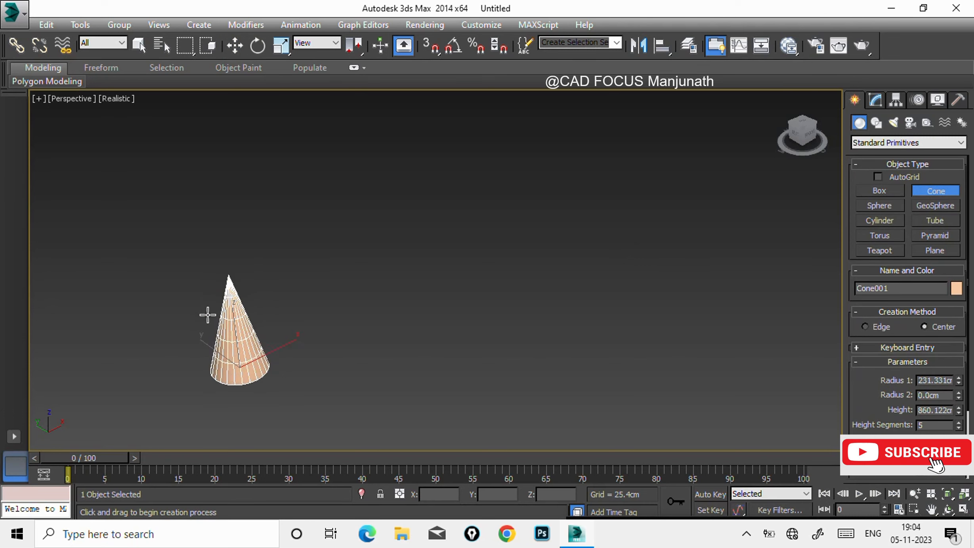
- Clone the cone along the X axis as four copies, spaced about 755 cm apart
key("w")
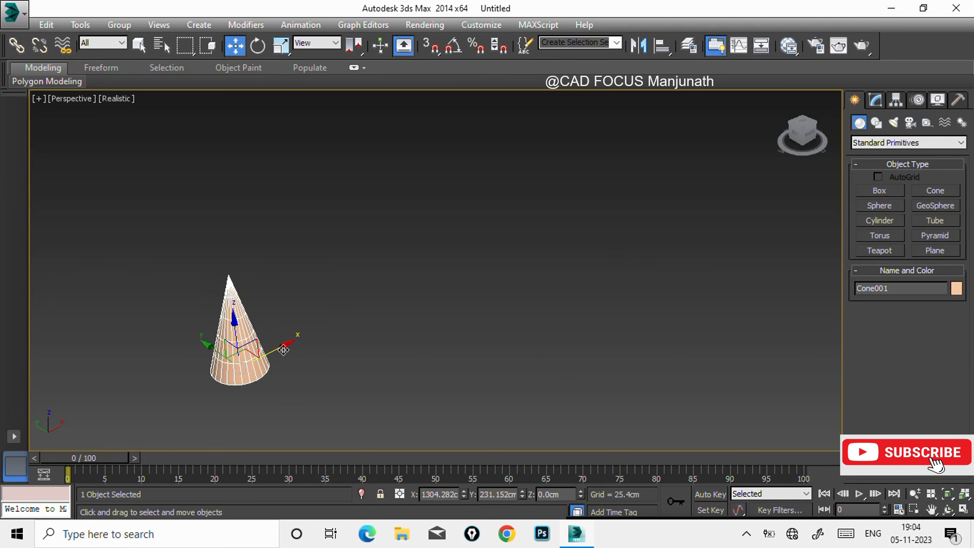
left_click_drag(284, 350, 358, 320, "shift")
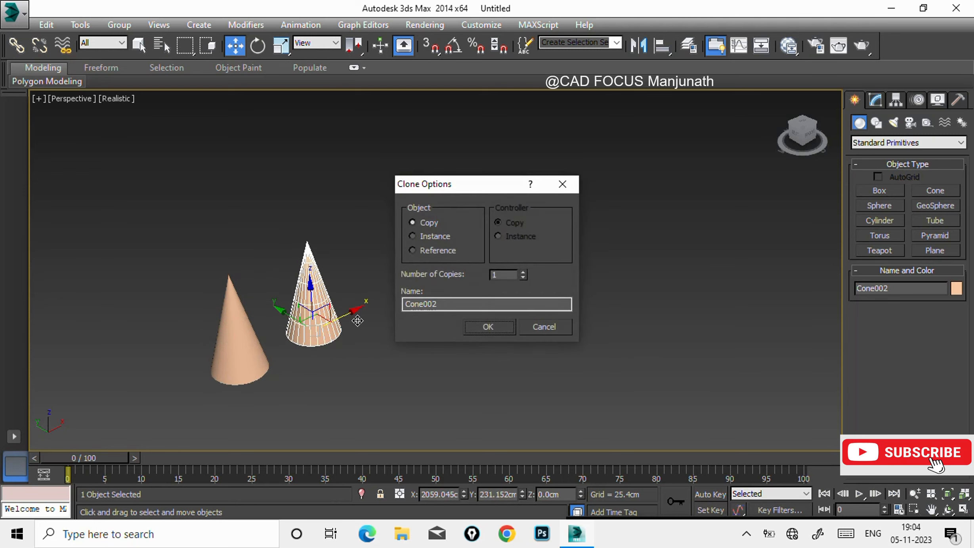
left_click(523, 272)
left_click(523, 272)
left_click(523, 271)
left_click(497, 329)
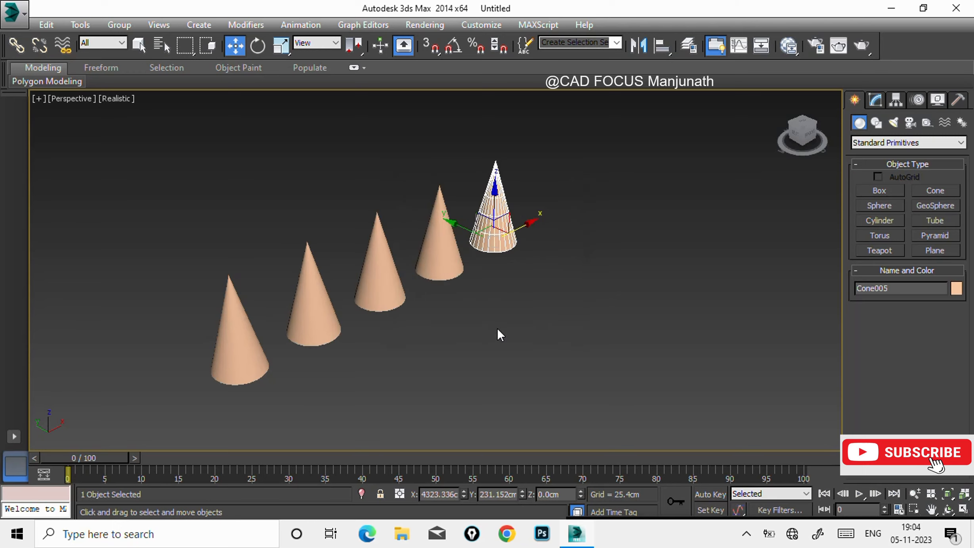
- Delete all five cones from the scene
left_click(597, 290)
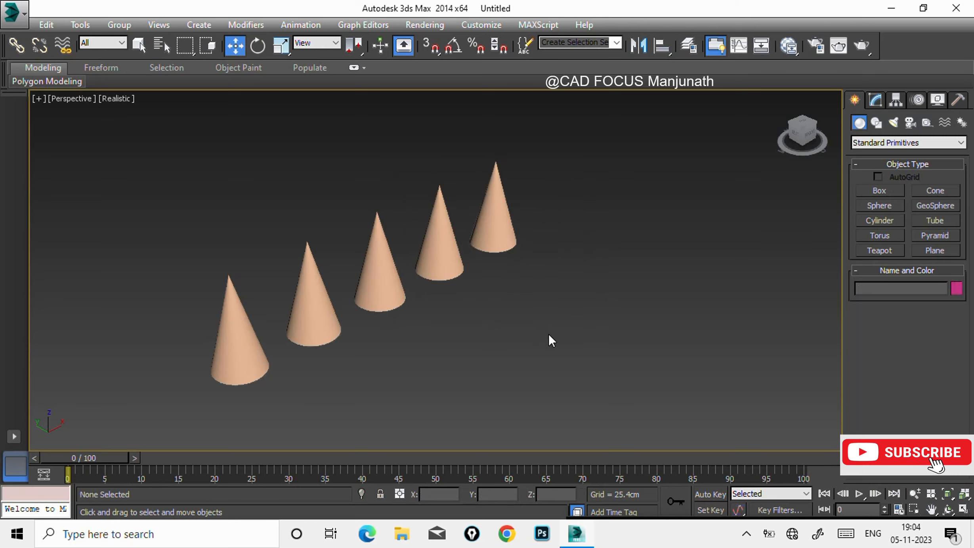
key("ctrl+z")
key("Delete")
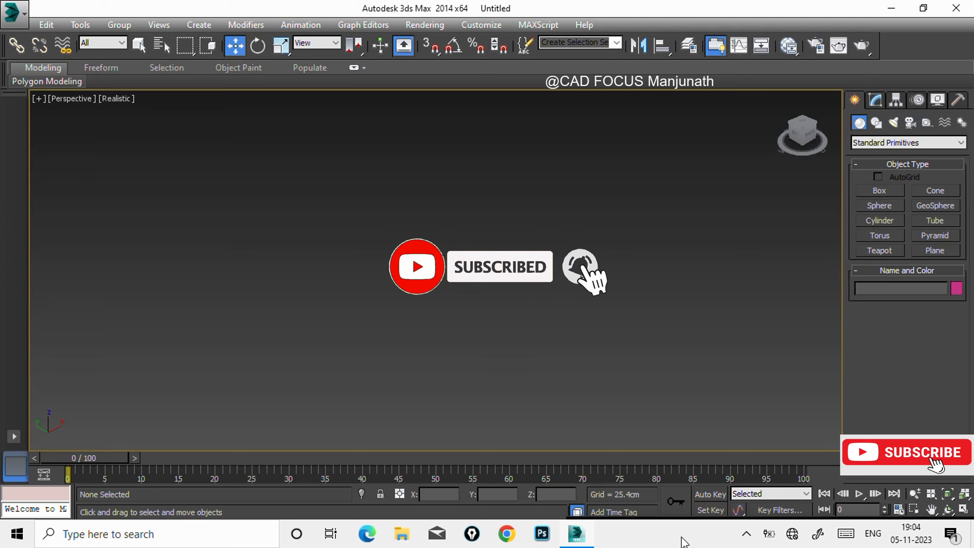
left_click(745, 535)
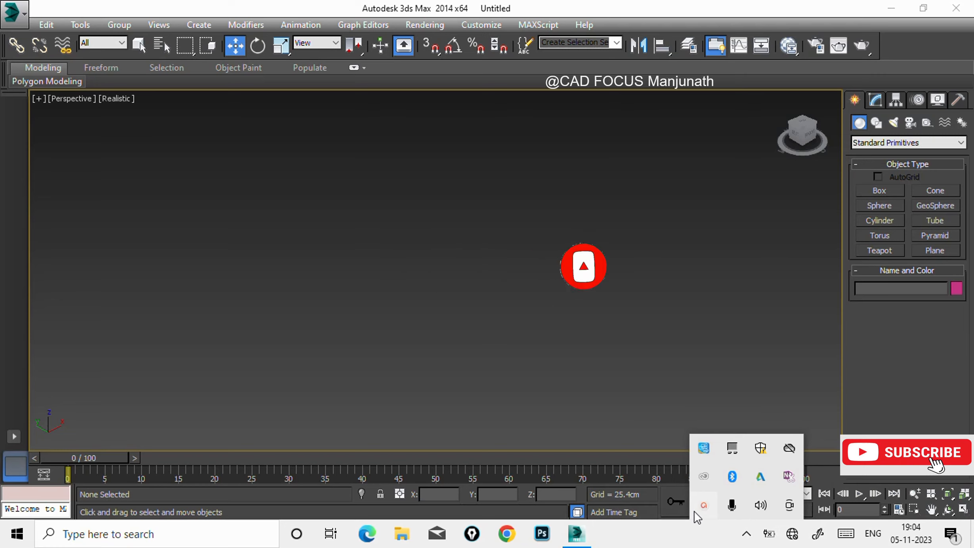
left_click(705, 504)
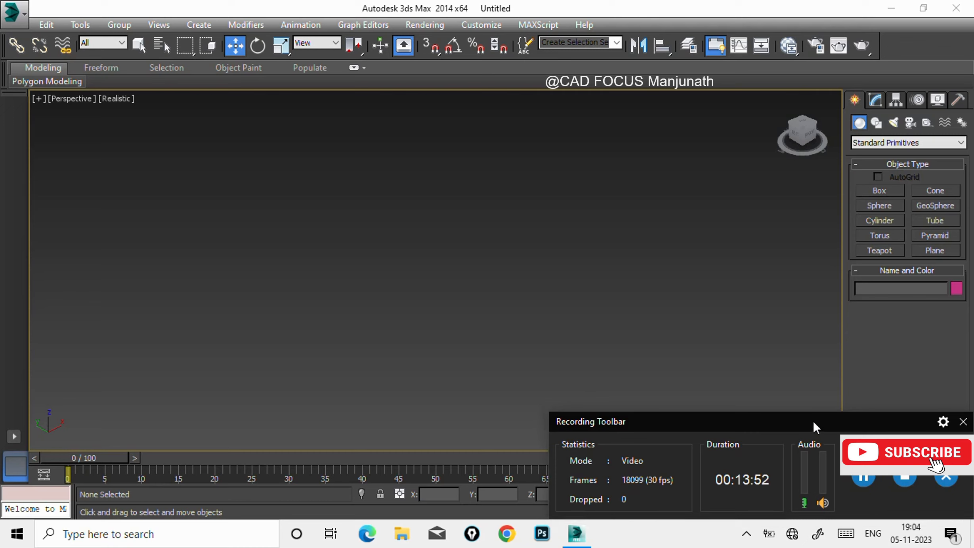
left_click_drag(814, 421, 856, 541)
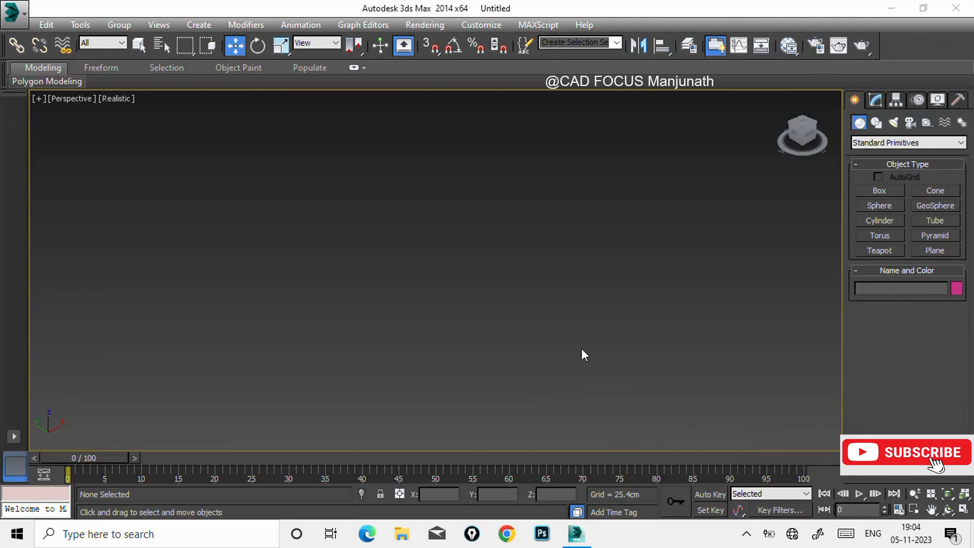
- Create a box about 167 cm long and 3540 cm wide in the Top view, raising its height to about 1044 cm in the Front view
key("t")
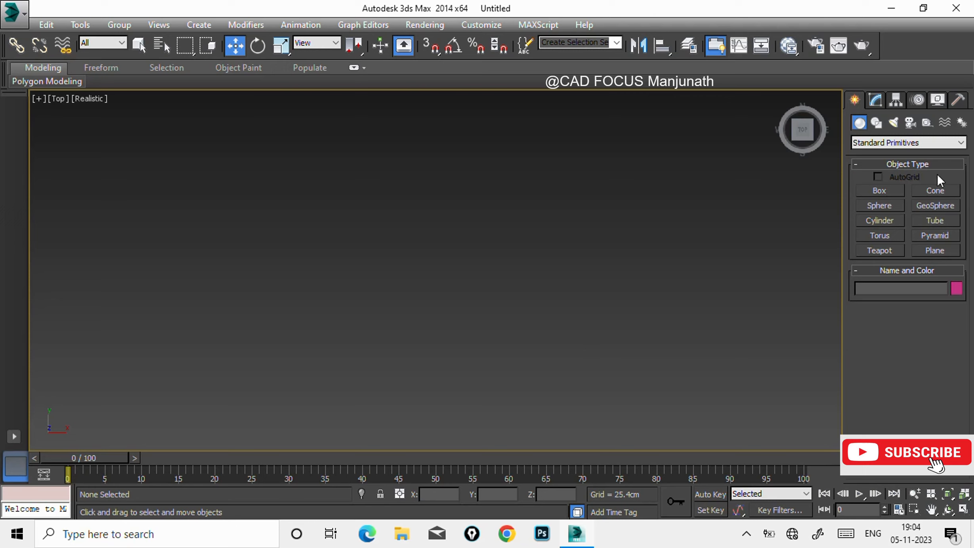
left_click(869, 190)
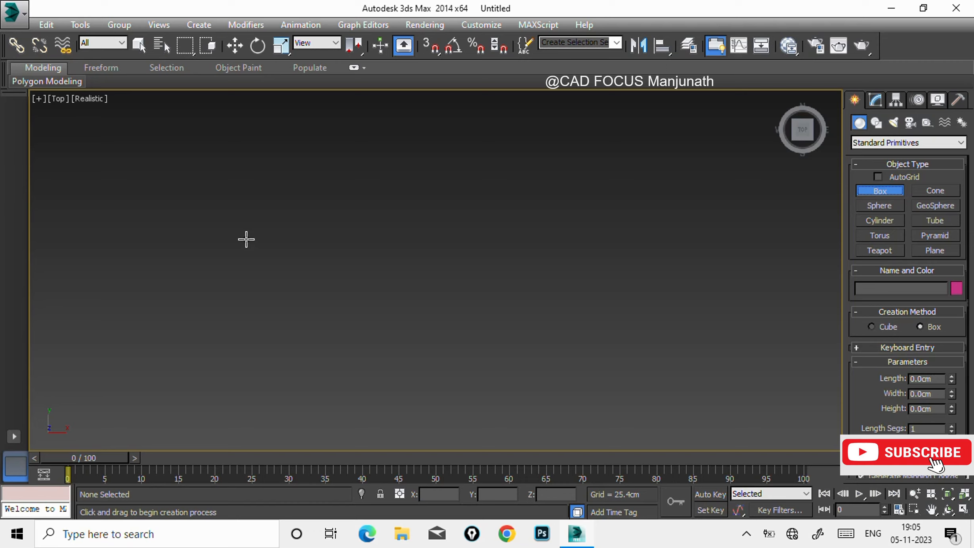
mouse_move(246, 240)
left_mouse_down()
mouse_move(431, 266)
mouse_move(747, 262)
left_mouse_up()
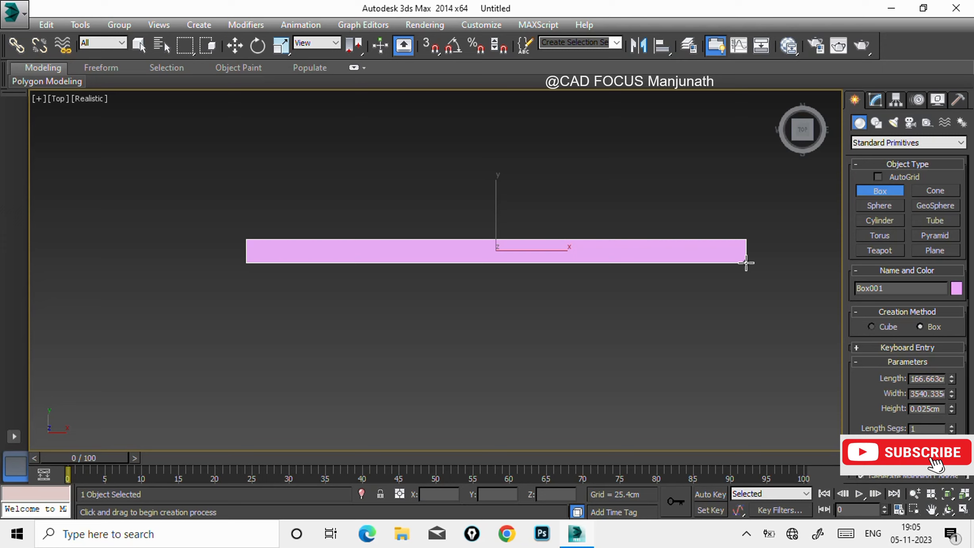
key("f")
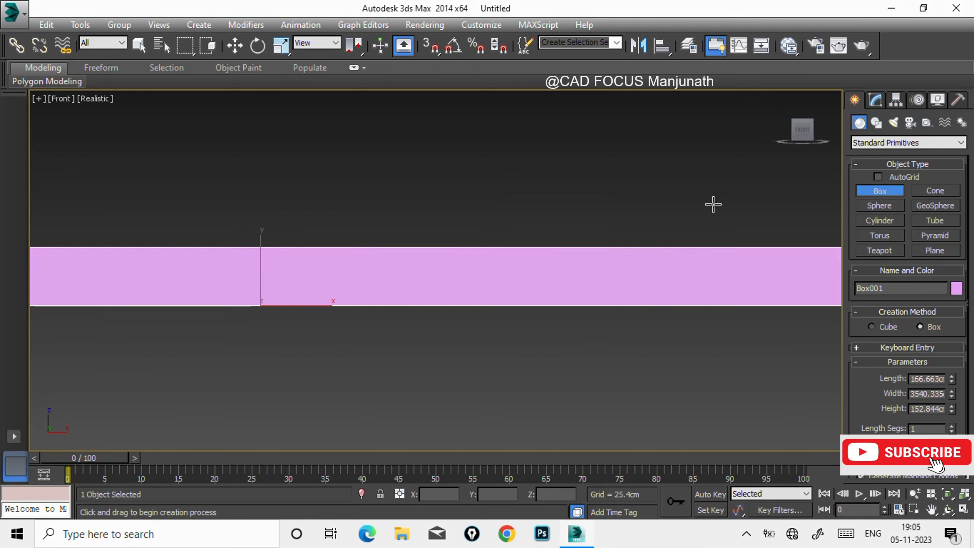
scroll(707, 217, "down", 3)
middle_click_drag(676, 148, 521, 292)
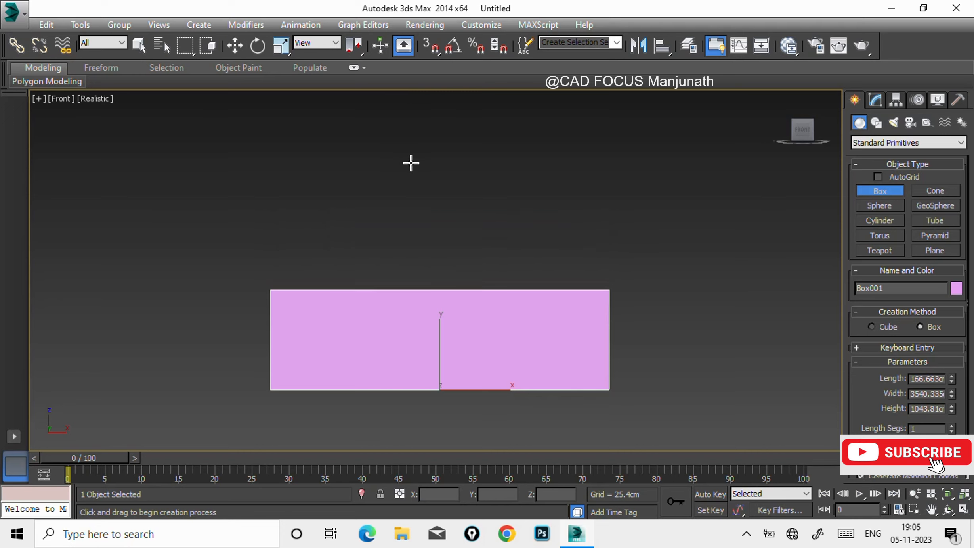
key("w")
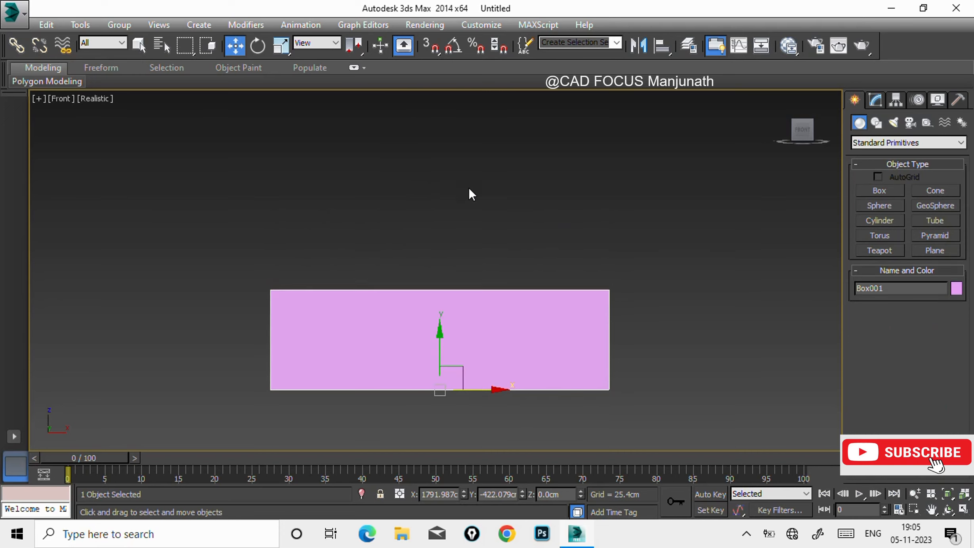
- Set the box's length to 160 cm, width to 3000 cm and height to 1200 cm, and deselect it
left_click(872, 101)
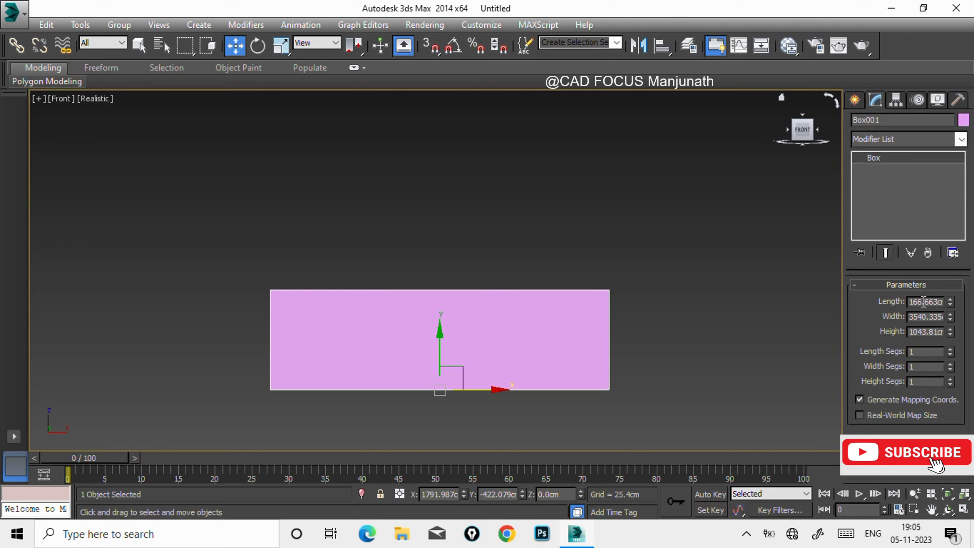
double_click(924, 301)
type("160")
key("Return")
double_click(925, 316)
type("3000")
key("Return")
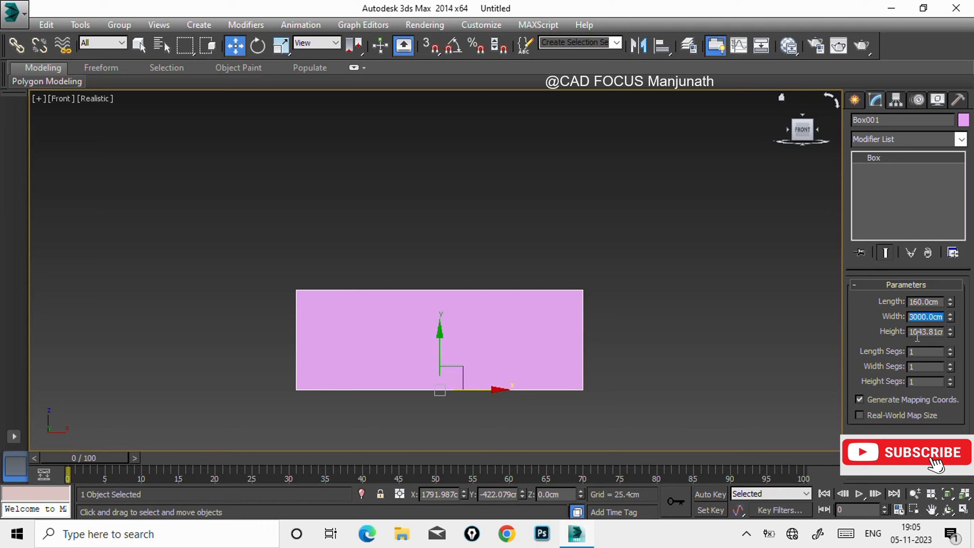
double_click(917, 332)
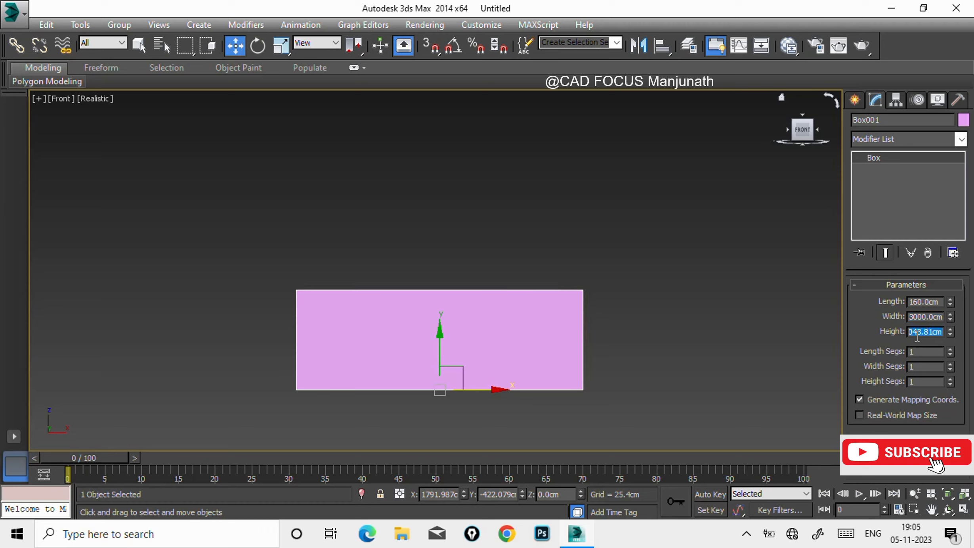
type("1200")
key("Return")
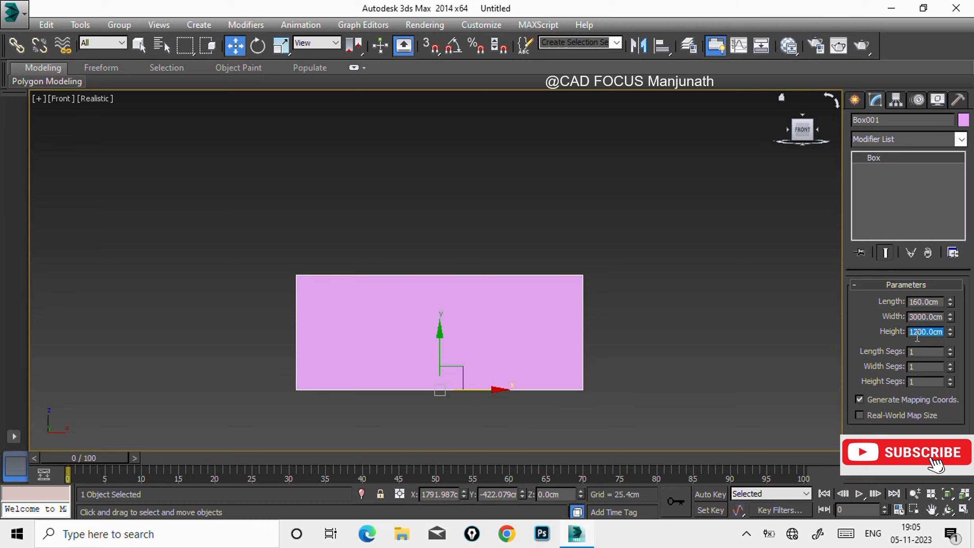
left_click(752, 243)
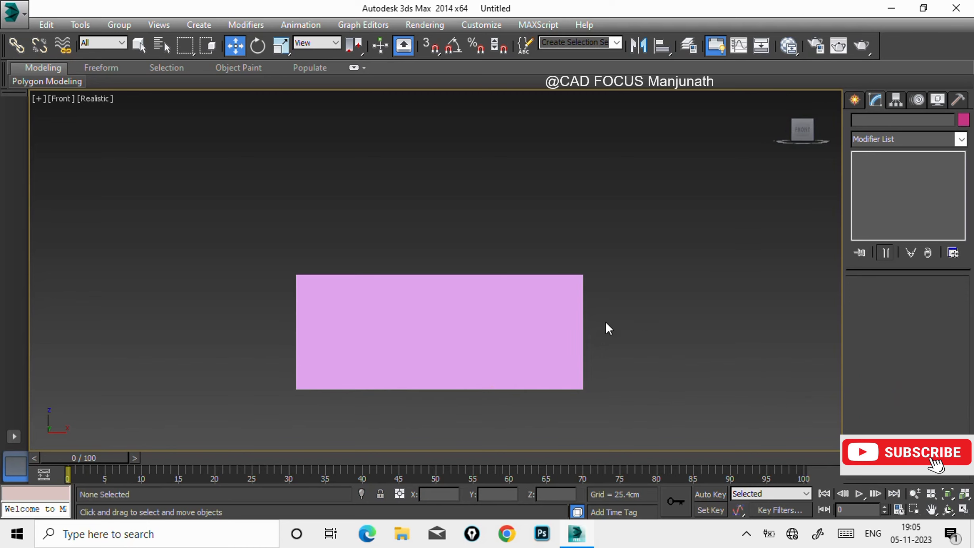
- Examine the resized box in the Perspective view, framed to fill the viewport
left_click(499, 313)
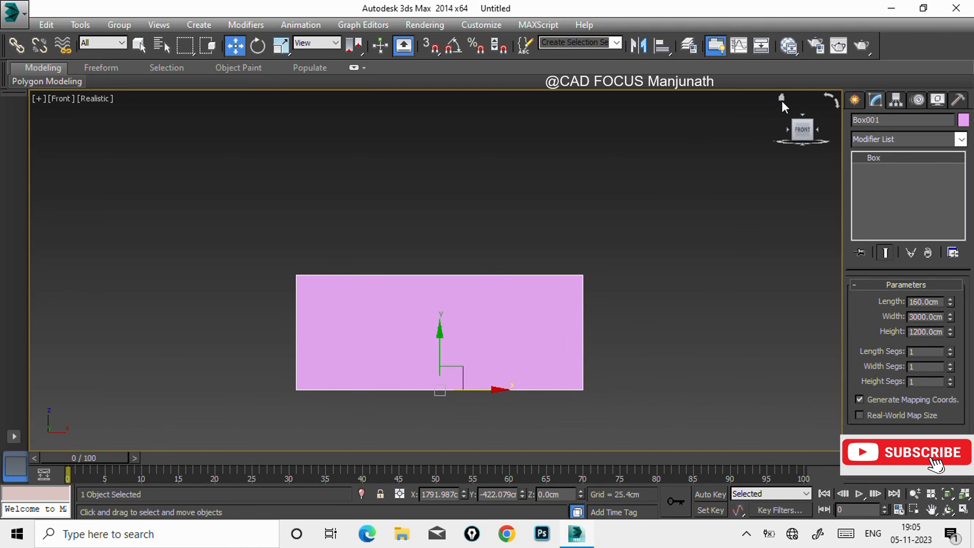
left_click(781, 96)
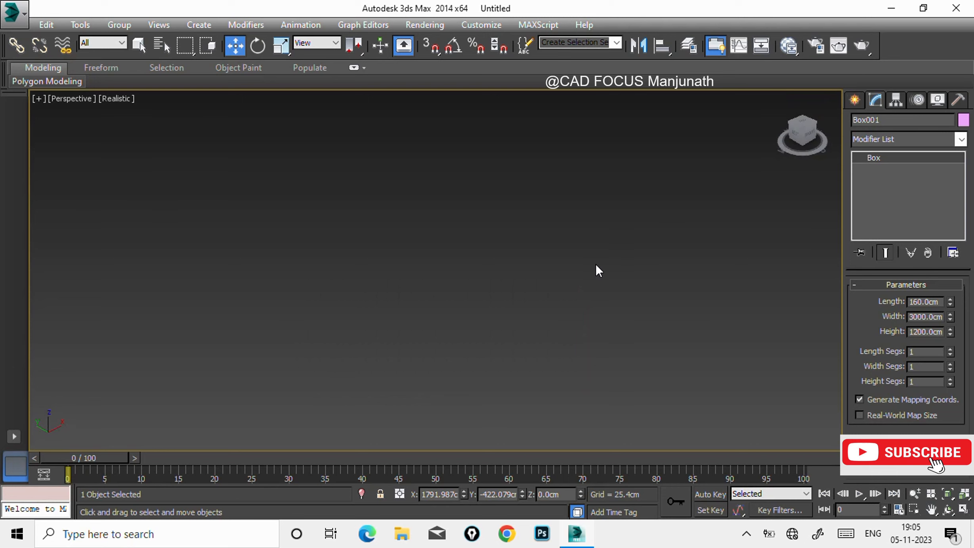
key("z")
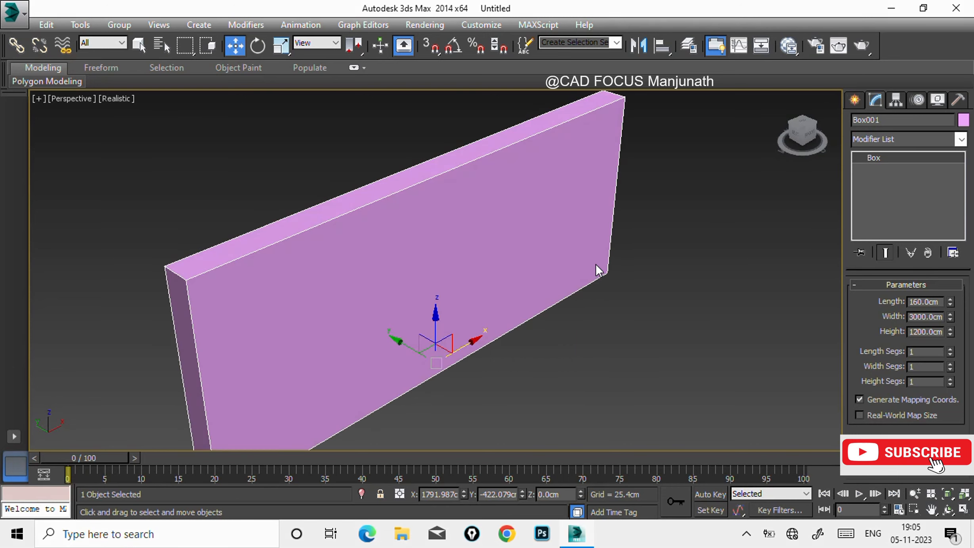
left_click(633, 315)
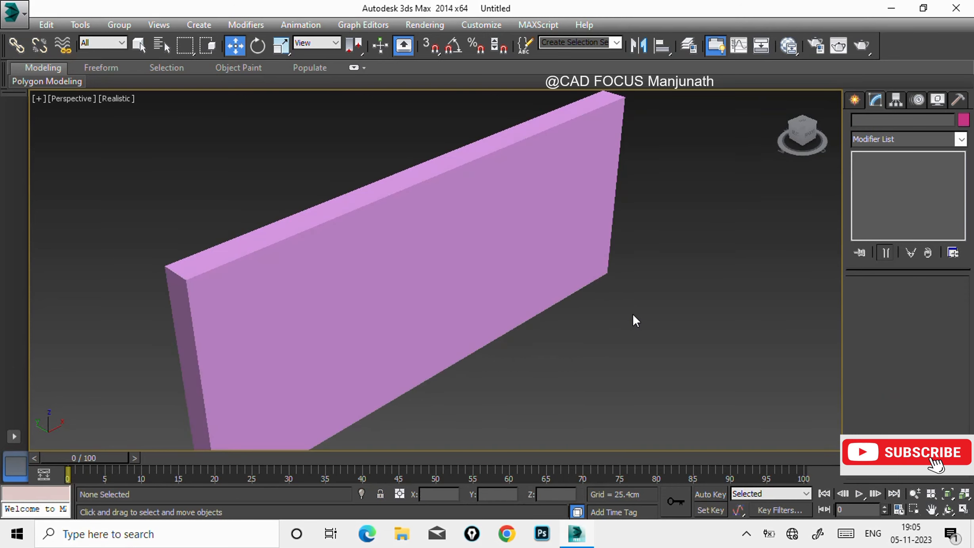
left_click(510, 287)
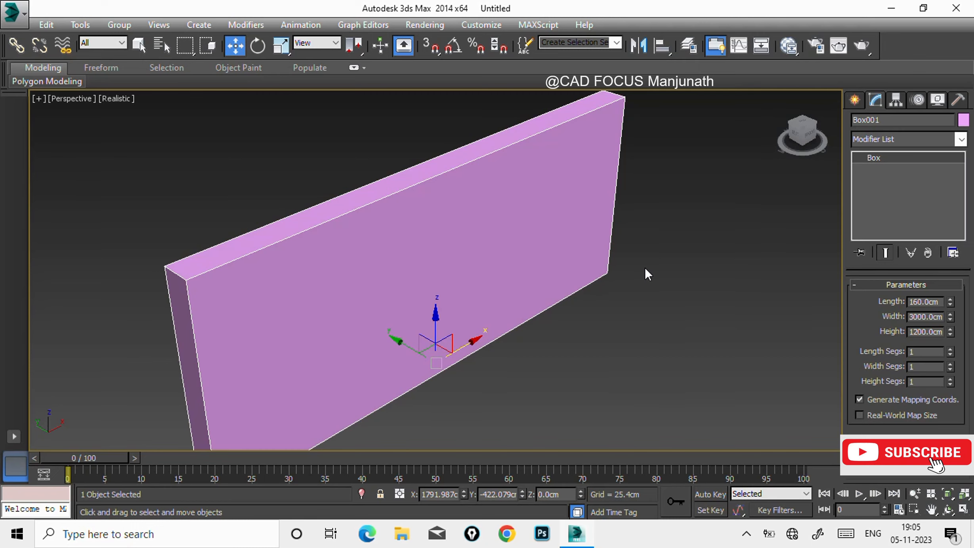
- Clone the box in the Top view as one copy rotated -90° about the Z axis, with angle snap on
key("t")
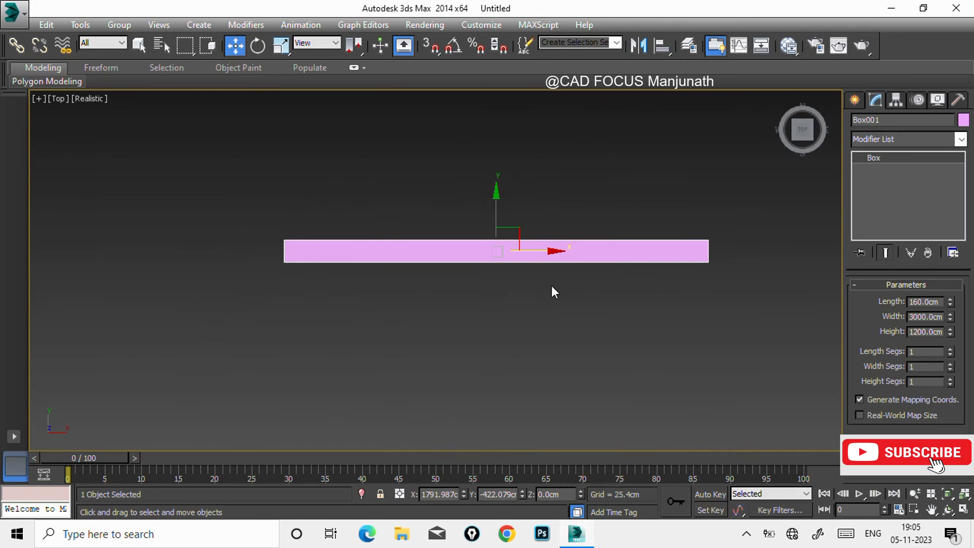
scroll(552, 287, "down", 3)
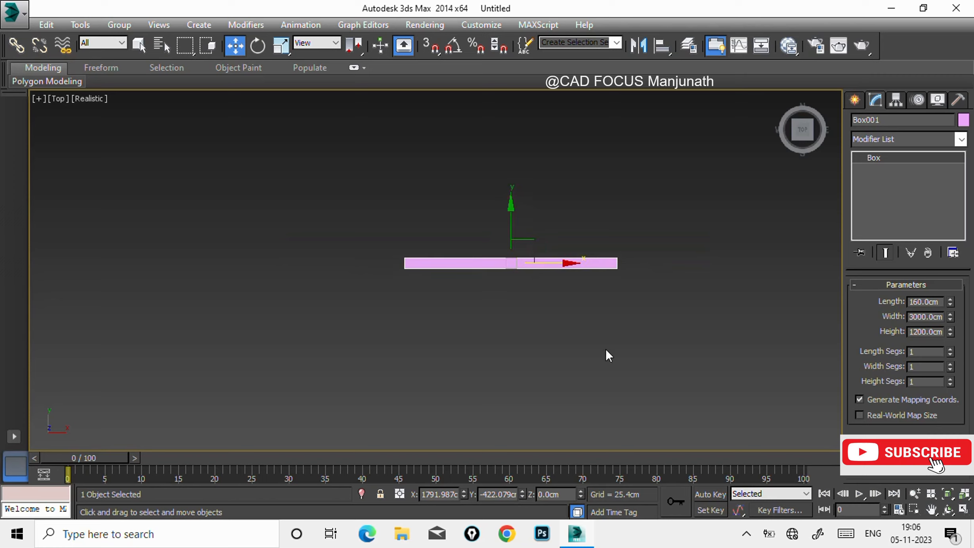
middle_click_drag(606, 351, 545, 316)
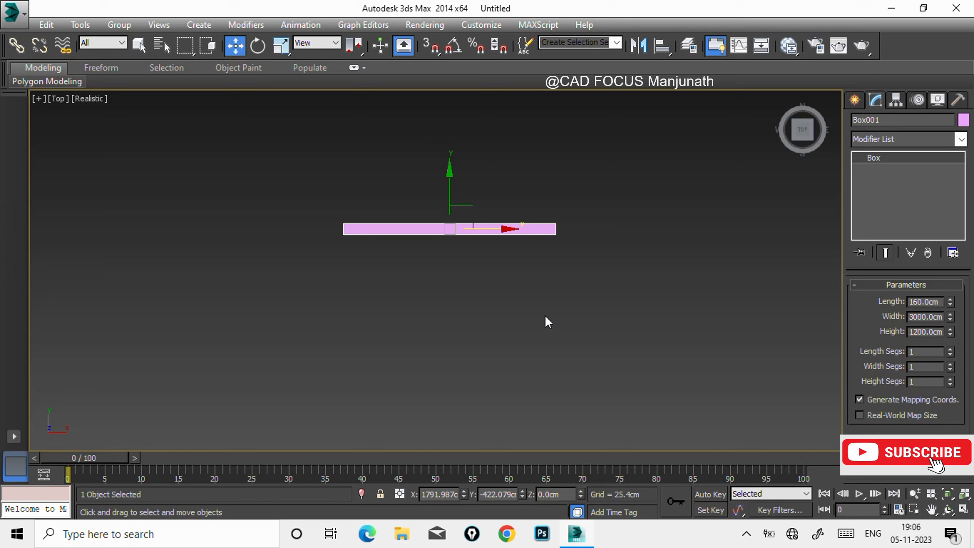
key("e")
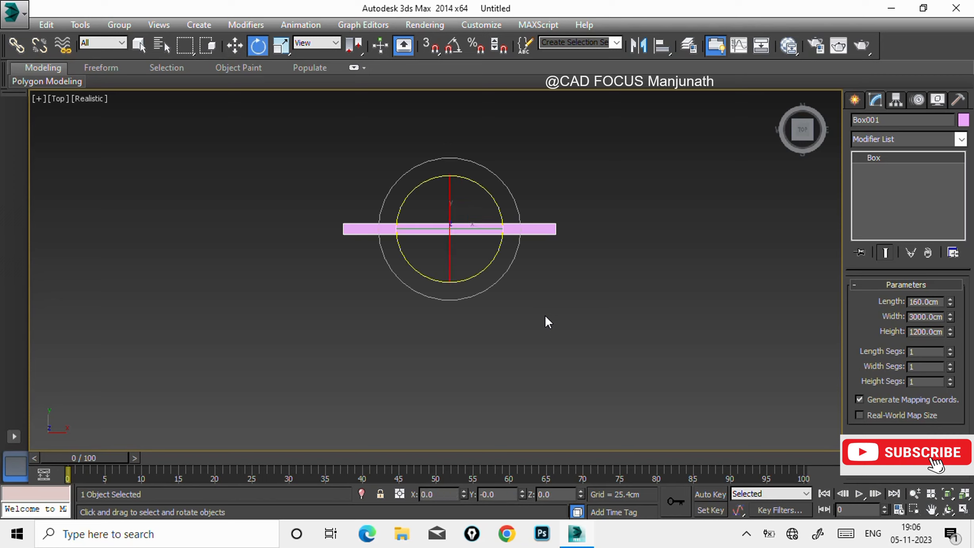
key("a")
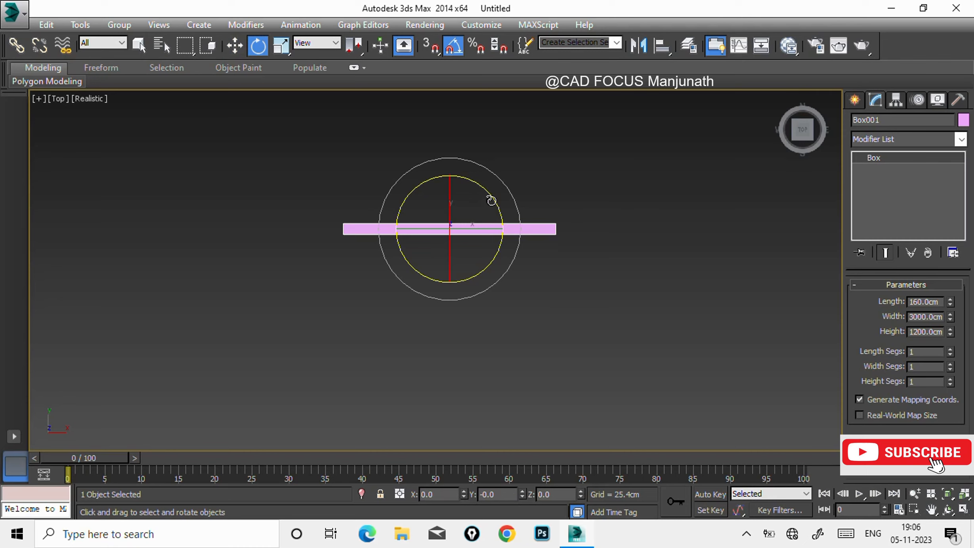
left_click_drag(491, 201, 503, 274, "shift")
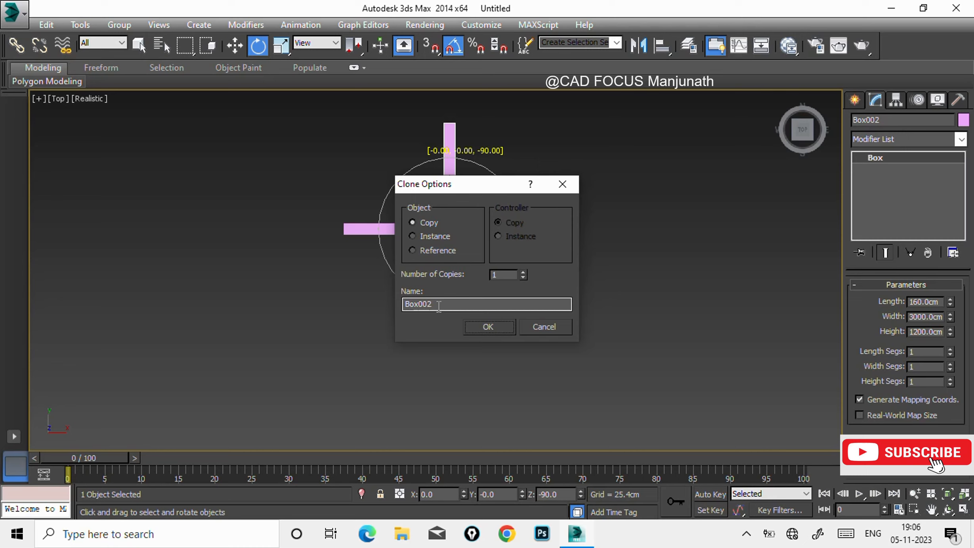
left_click(487, 327)
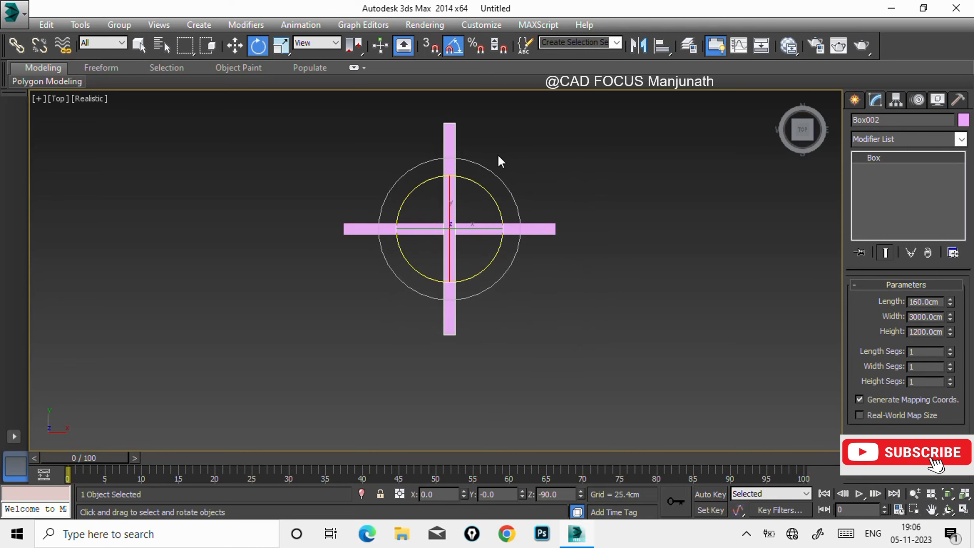
- Move the rotated copy about 1435 cm along negative Y and 1414 cm along negative X to form an L-shaped corner with the original box
key("w")
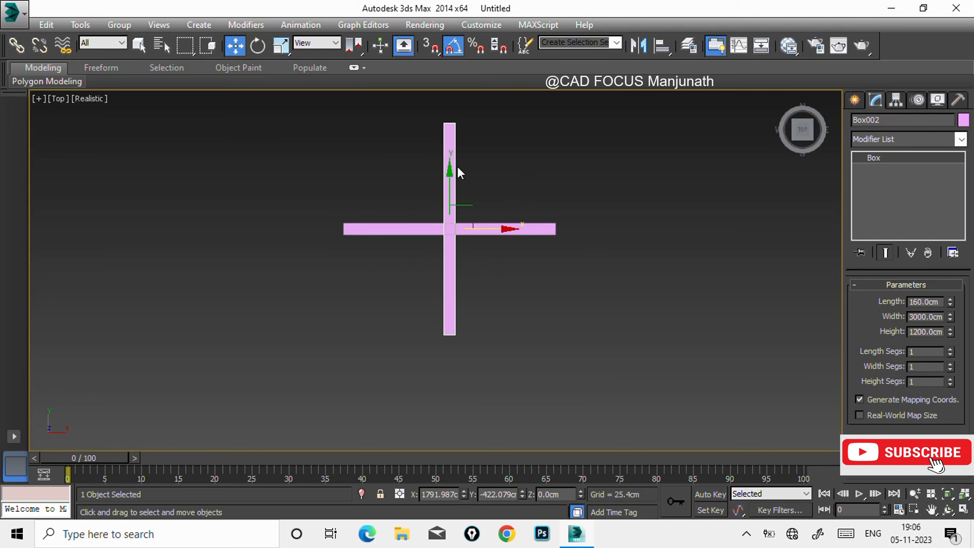
left_click_drag(450, 195, 457, 286)
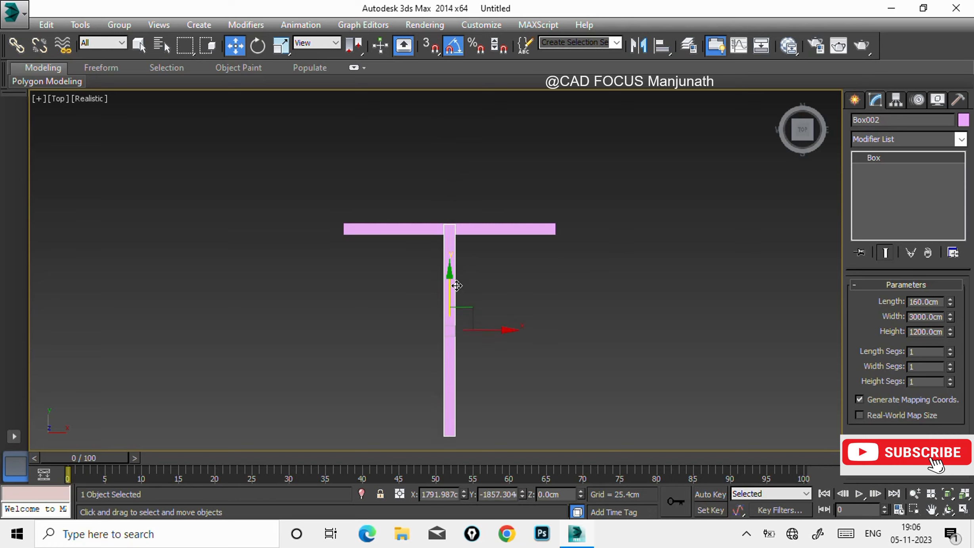
left_click_drag(480, 331, 391, 331)
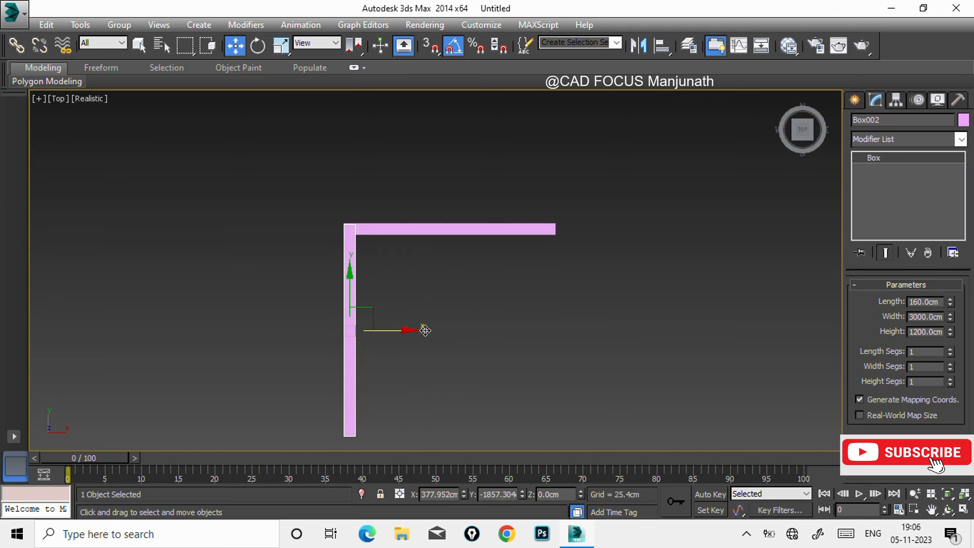
- Move the vertical box about 5 cm along negative X in the Top view, flush with the horizontal box's outer end, and deselect it
left_click(464, 328)
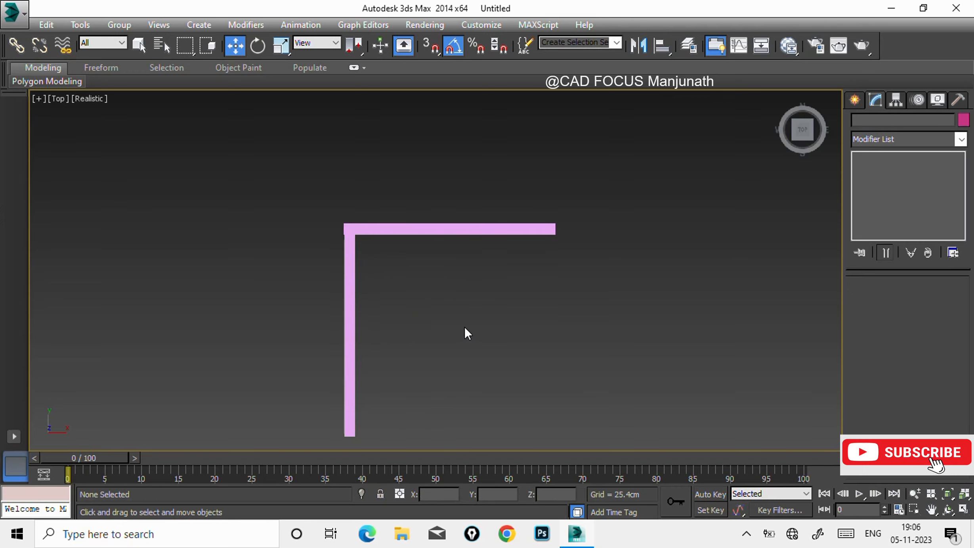
left_click(349, 293)
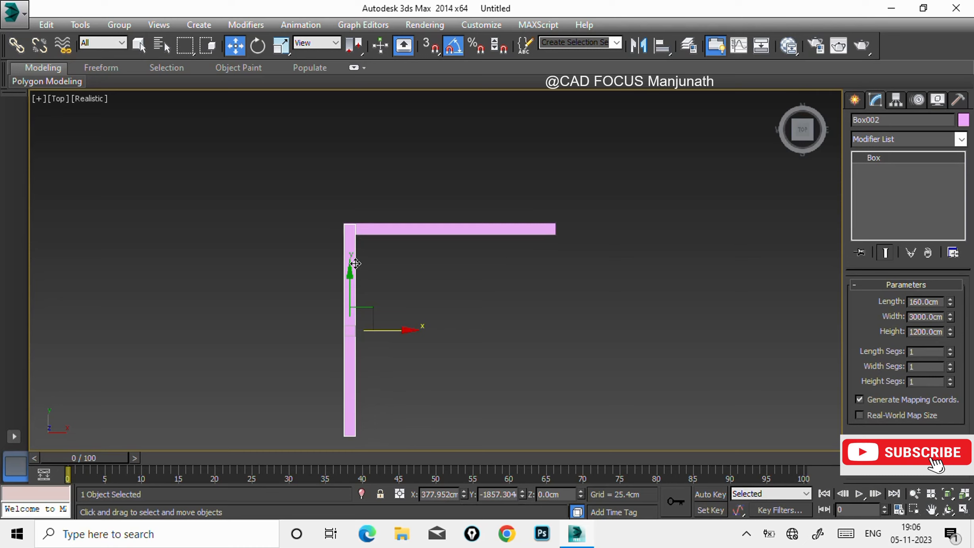
scroll(348, 225, "up", 10)
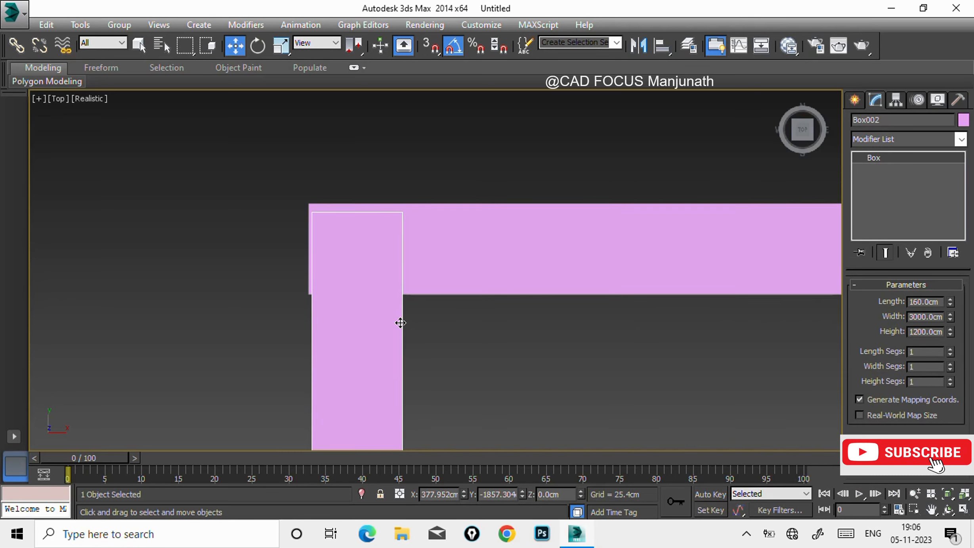
left_click_drag(401, 325, 398, 323)
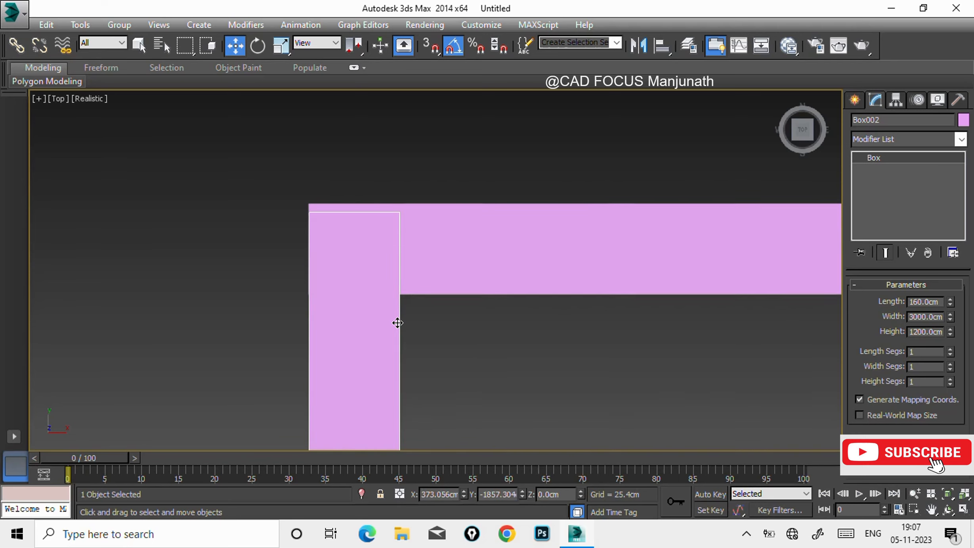
scroll(397, 323, "down", 6)
left_click(539, 378)
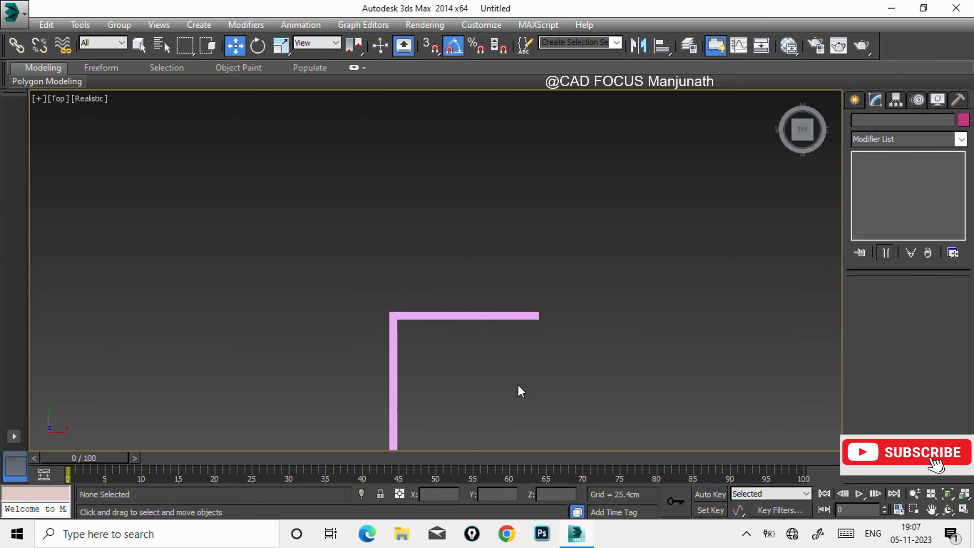
middle_click_drag(518, 384, 452, 312)
scroll(456, 309, "up", 2)
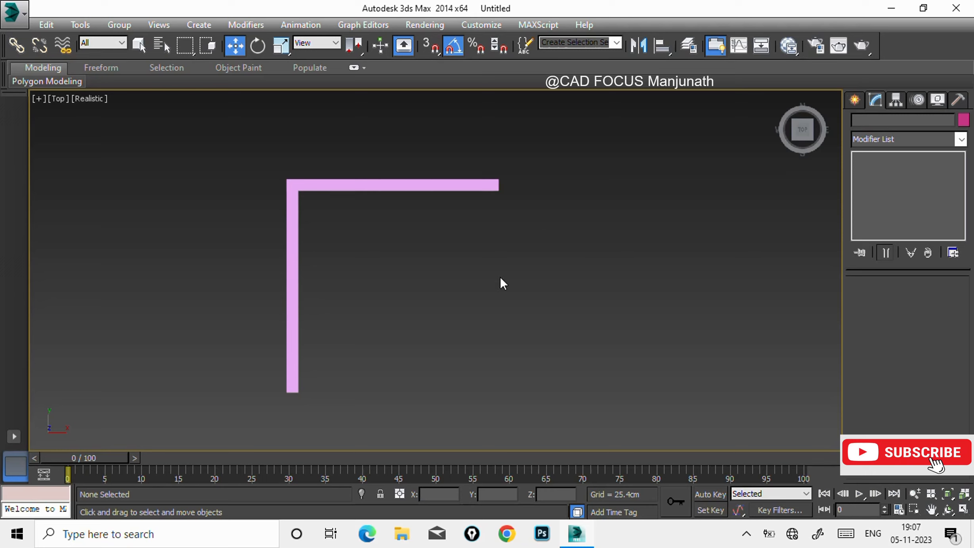
- Set the horizontal box's width to 3500 cm and move it along positive X until its end lines up with the vertical box's outer face
left_click(289, 294)
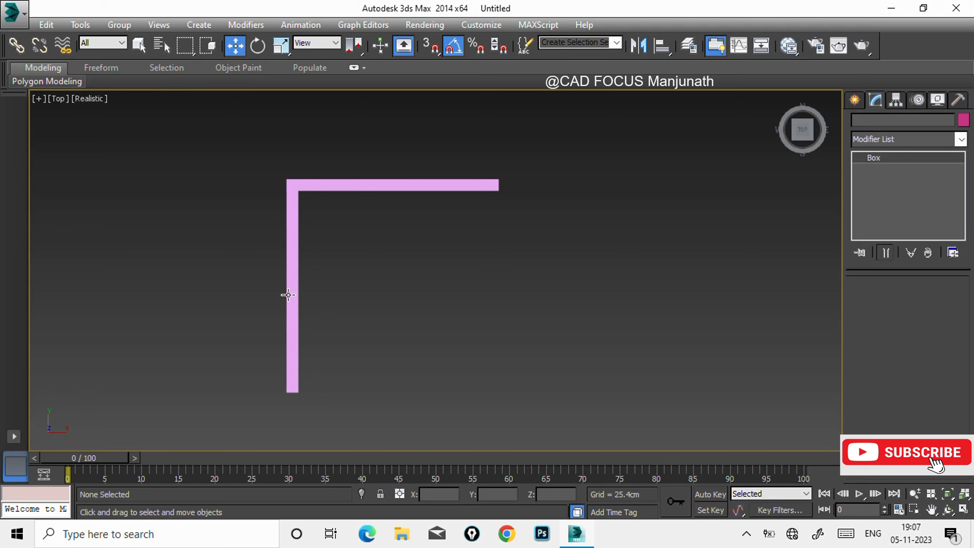
left_click(431, 232)
left_click(424, 184)
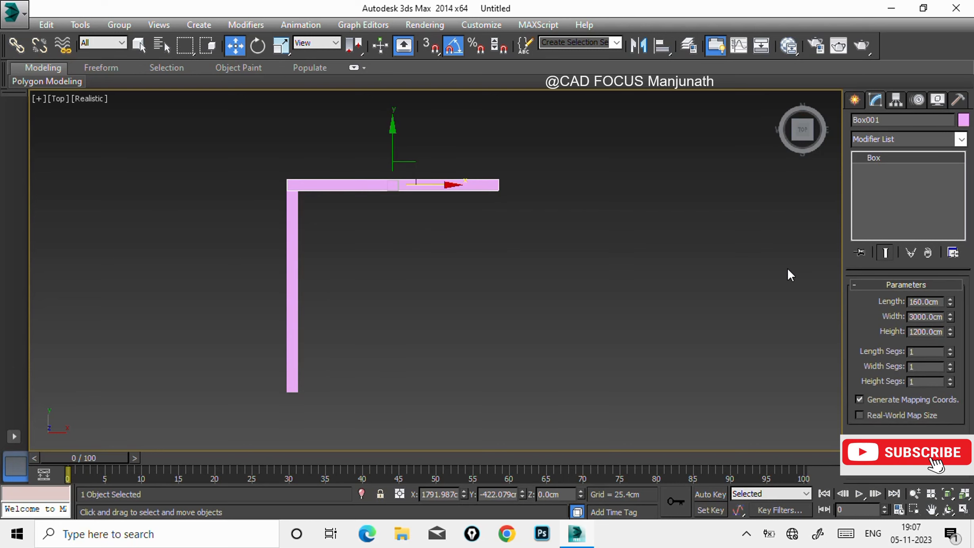
double_click(928, 316)
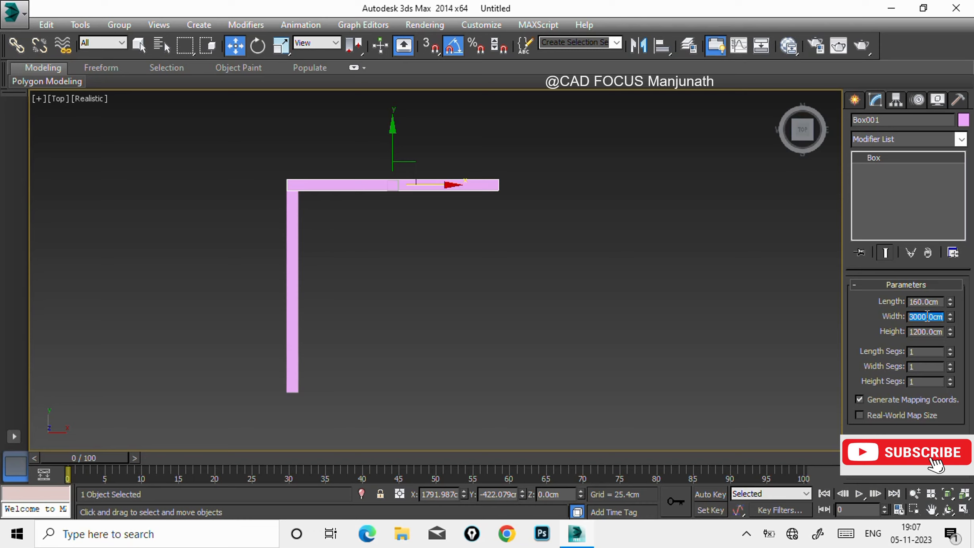
type("3500")
key("Return")
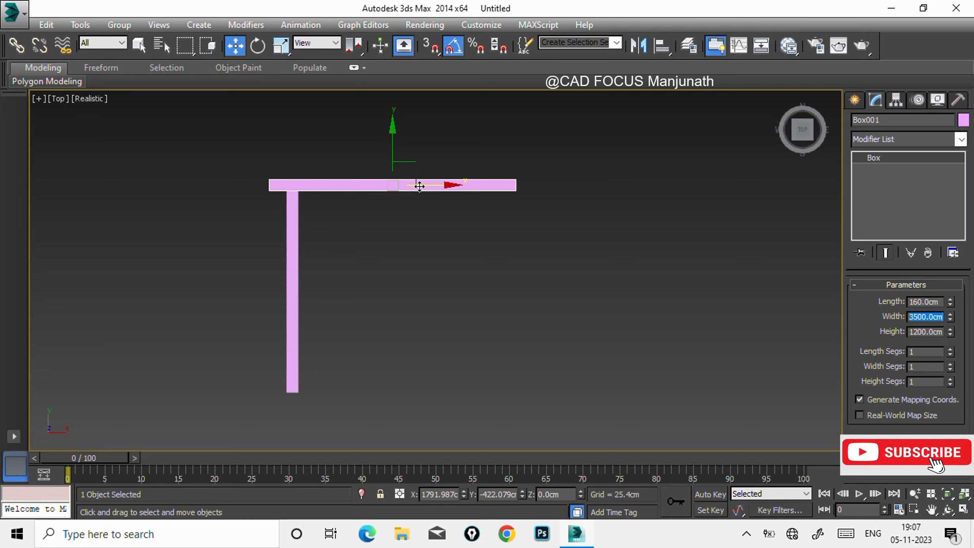
left_click_drag(424, 183, 445, 186)
left_click(434, 230)
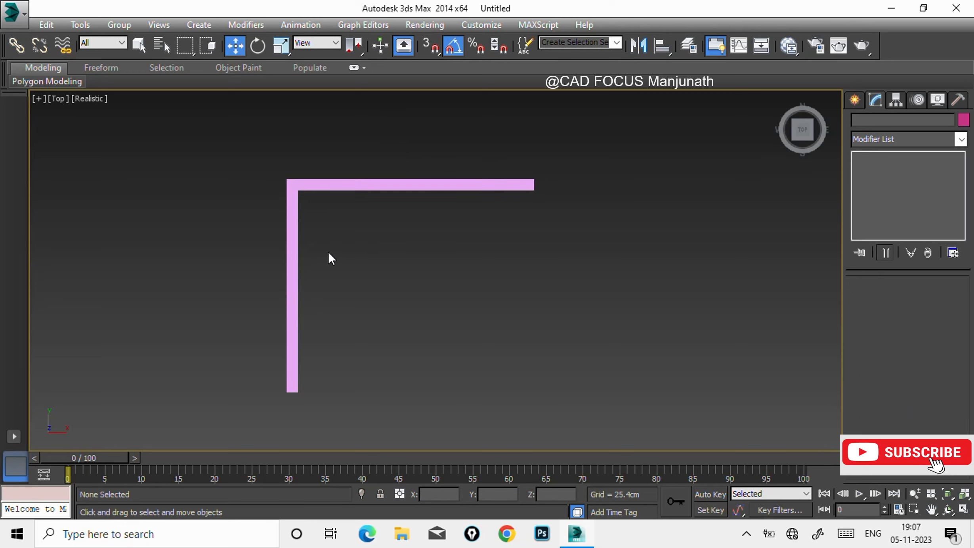
- Clone the vertical box as one copy and place it about 3335 cm along positive X at the horizontal box's opposite end
left_click(298, 243)
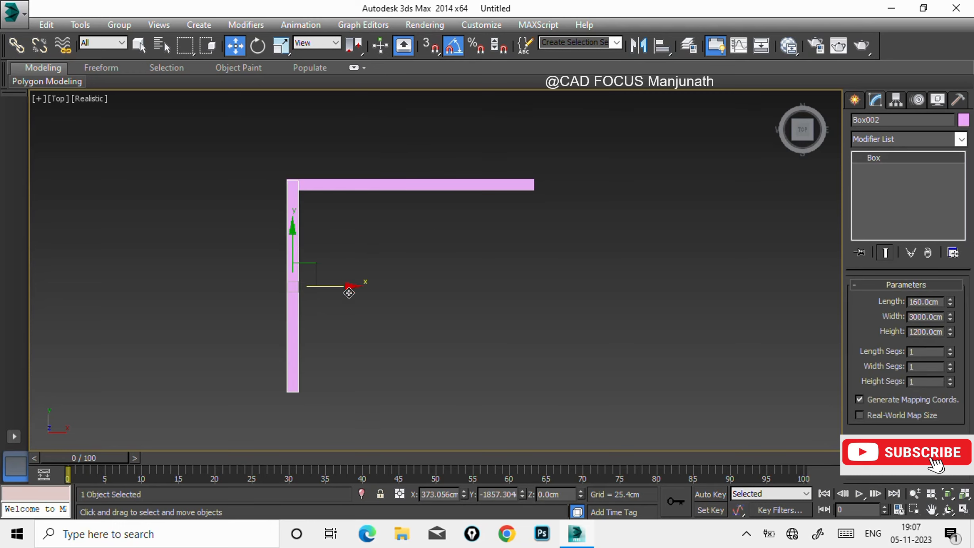
left_click_drag(329, 286, 490, 287, "shift")
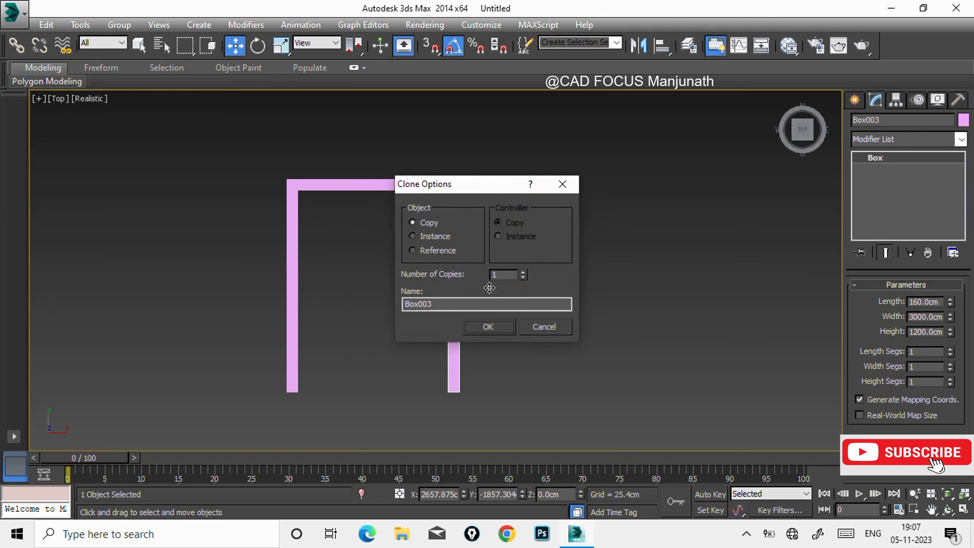
left_click(490, 327)
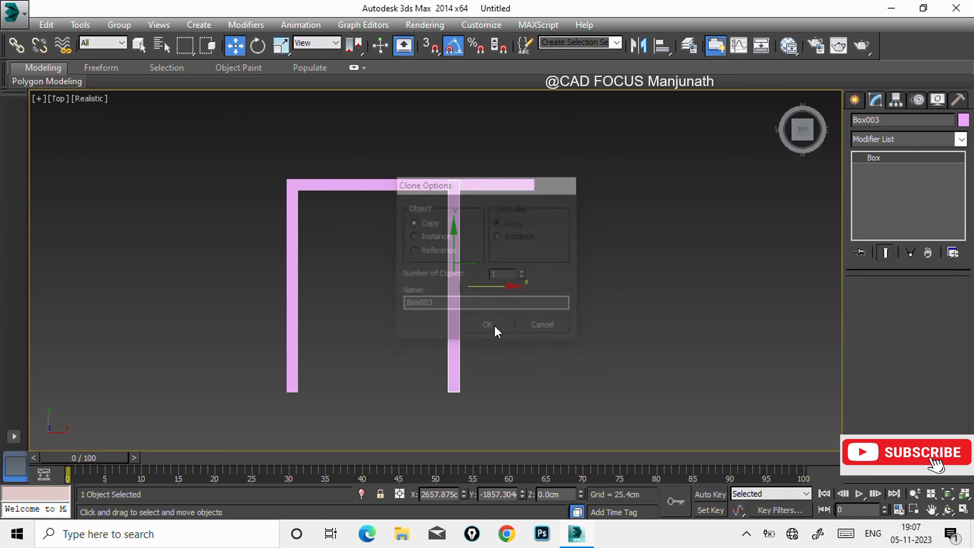
left_click_drag(498, 286, 563, 286)
left_click(626, 287)
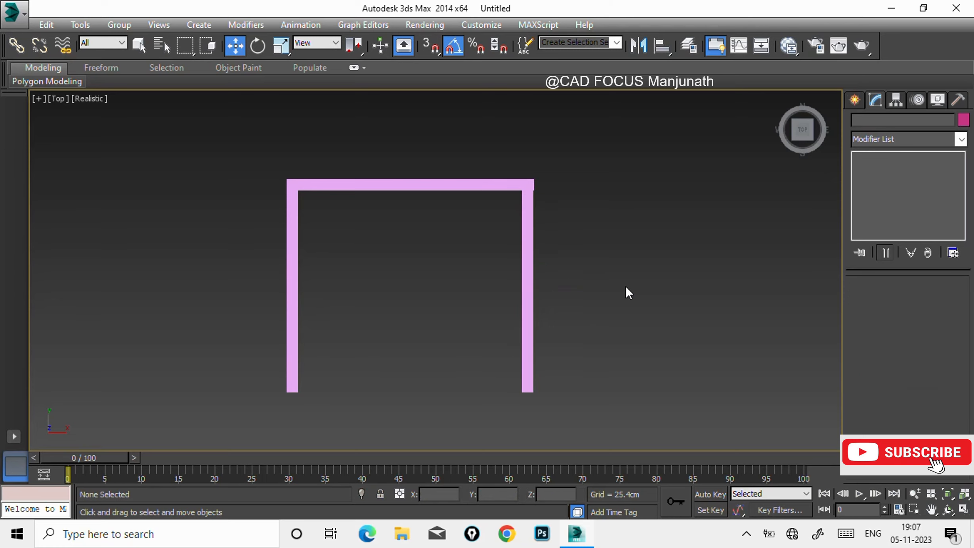
- Move the copied vertical box about 7 cm along positive X, flush with the horizontal box's outer end, and deselect it
left_click(527, 234)
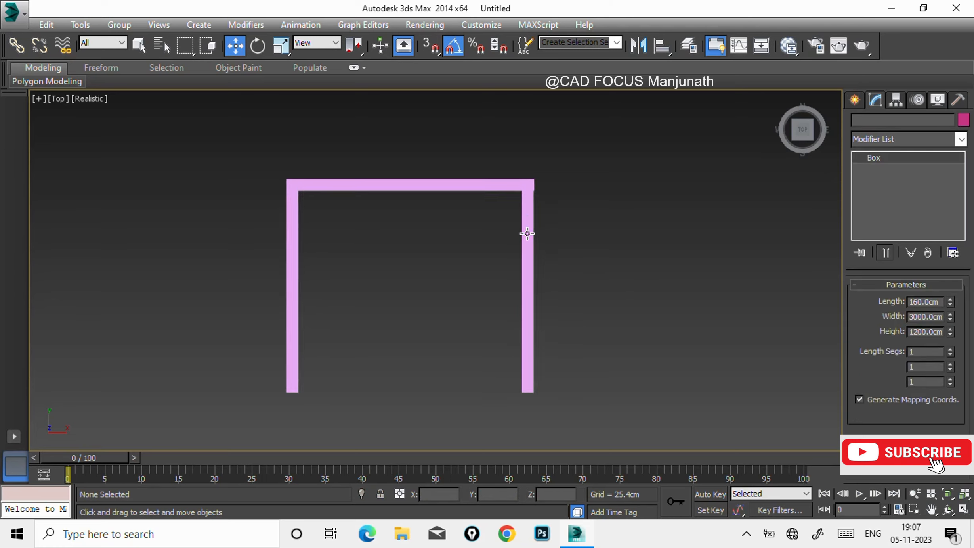
scroll(539, 196, "up", 5)
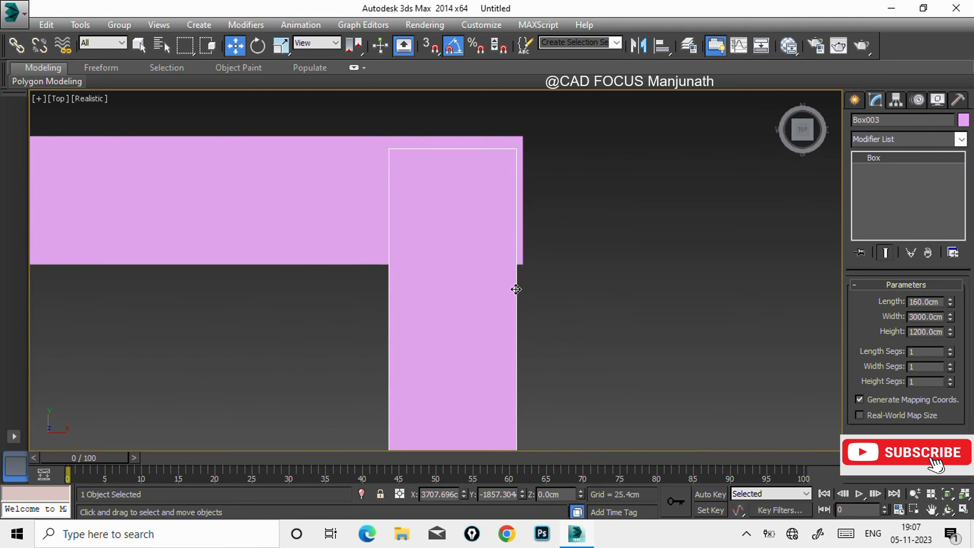
left_click_drag(517, 290, 521, 289)
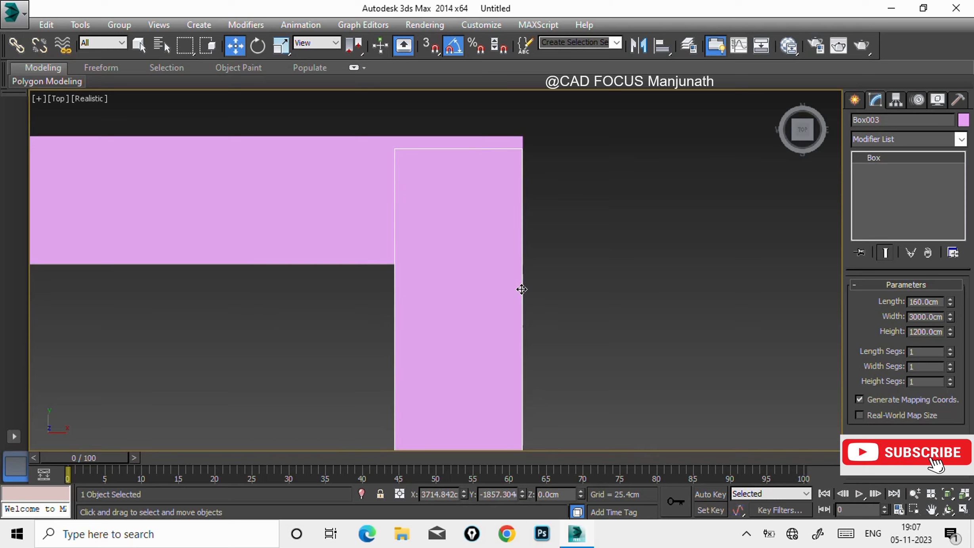
left_click(635, 321)
scroll(634, 320, "down", 10)
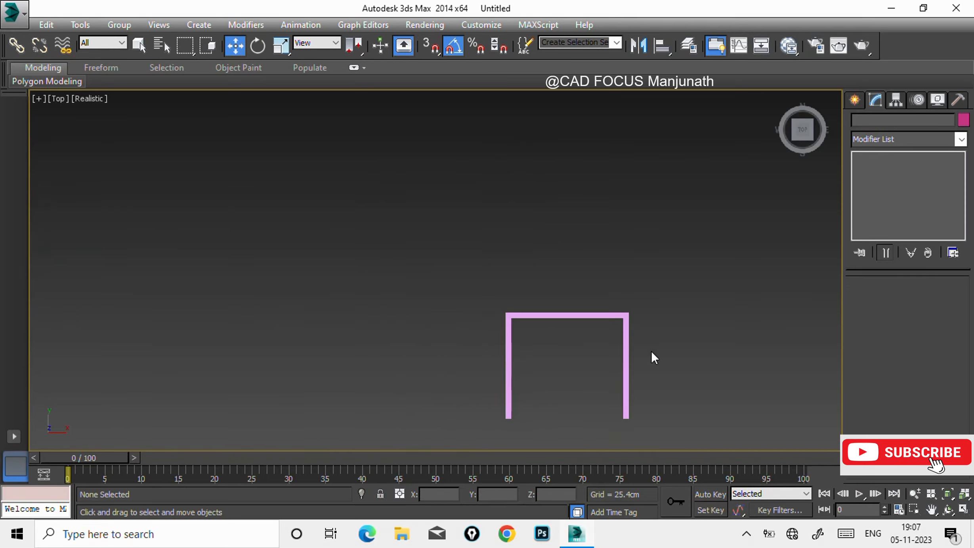
- Examine the U-shaped arrangement of the three boxes in the Perspective view, framed to fit the viewport
middle_click_drag(651, 350, 457, 282)
scroll(491, 283, "up", 6)
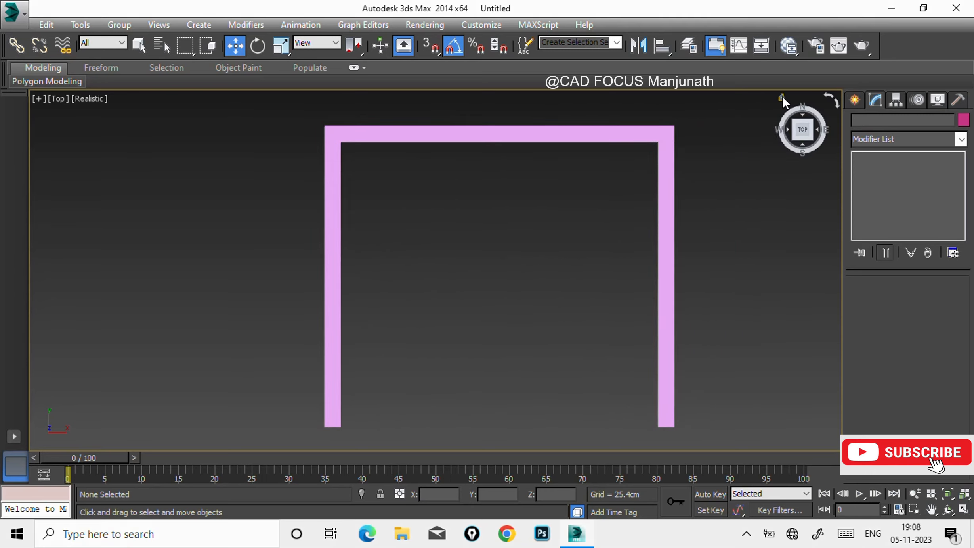
left_click(781, 98)
key("z")
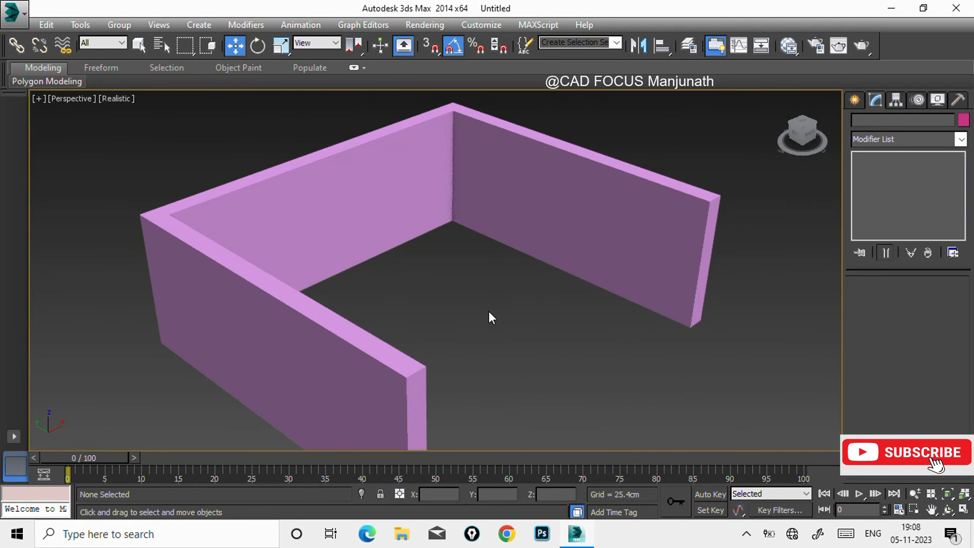
scroll(488, 310, "down", 3)
middle_click_drag(556, 374, 542, 365)
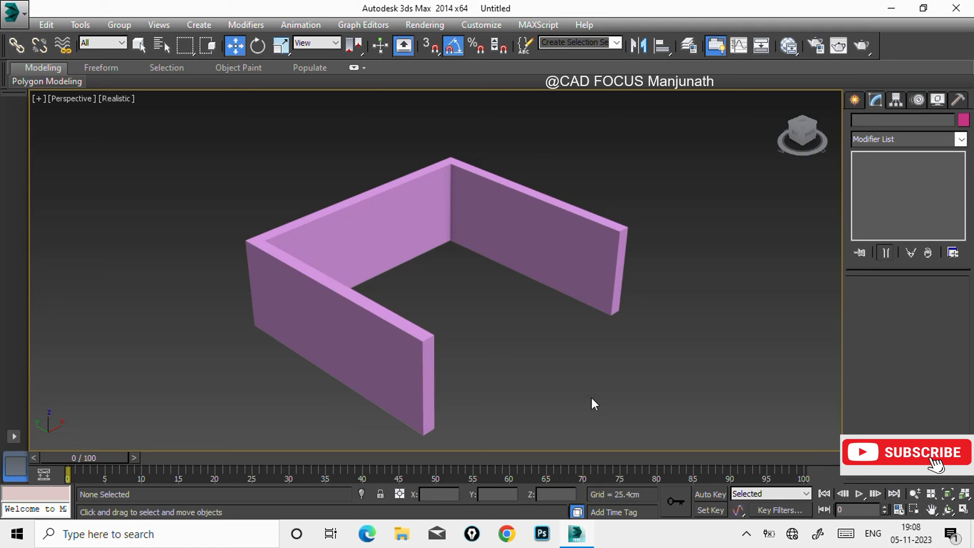
- Bring up the Standard Primitives object types for creating a new object
left_click(855, 101)
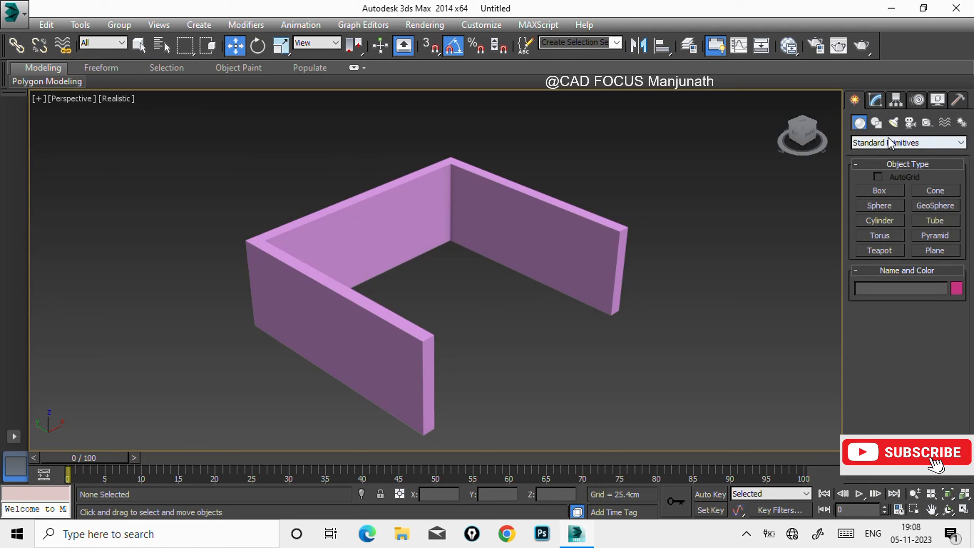